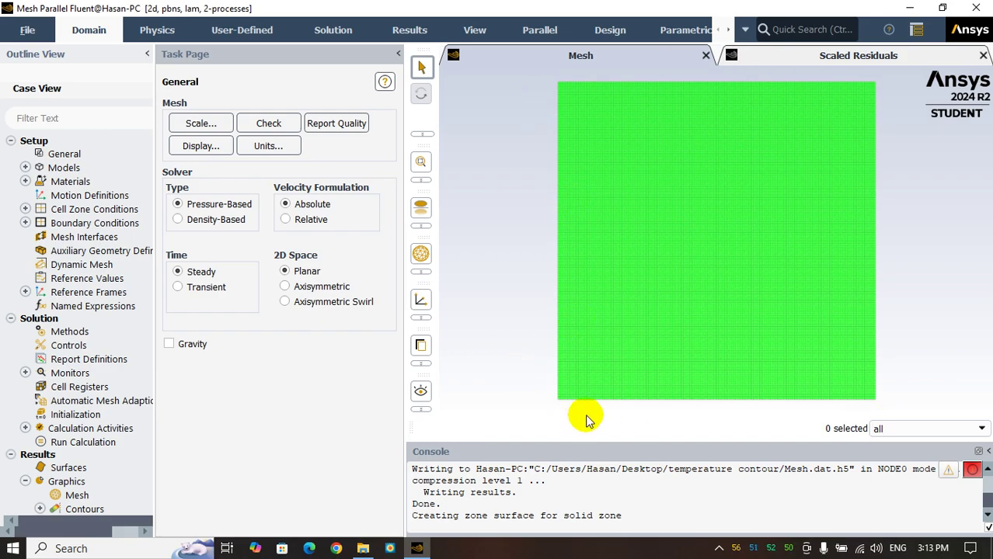
Step: Review the scaled residuals plot and display the saved contour-1 plot of static temperature on the solid surface
click(858, 55)
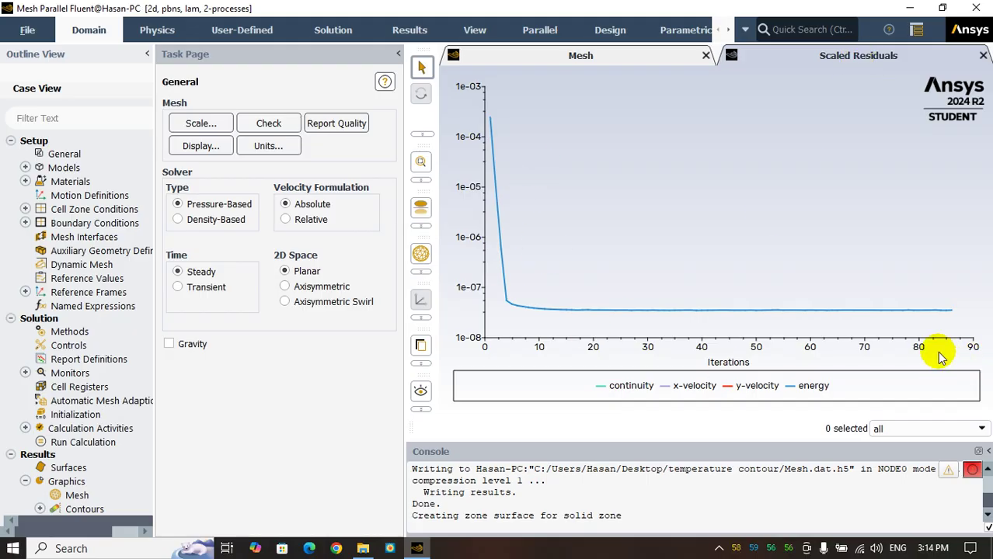
click(583, 56)
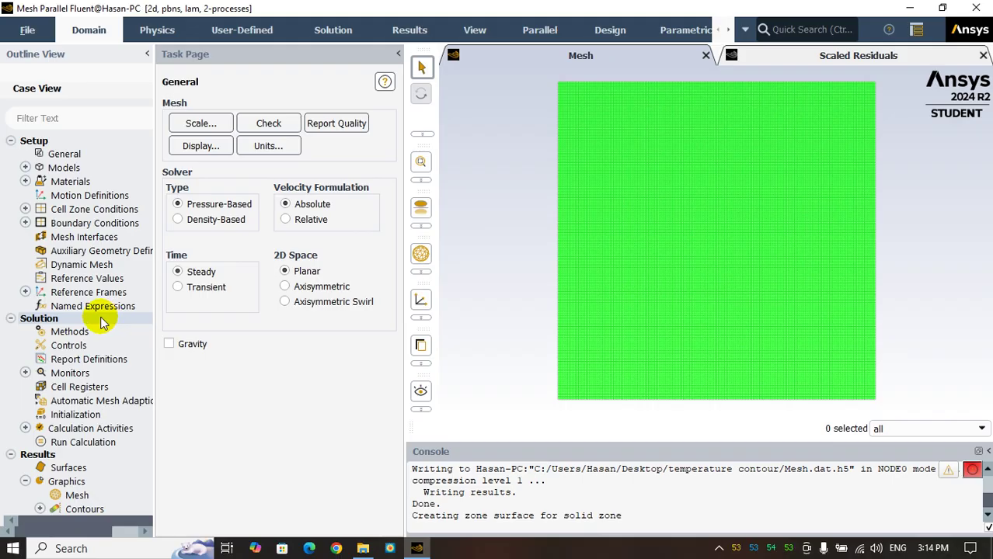
scroll(101, 322, down, 3)
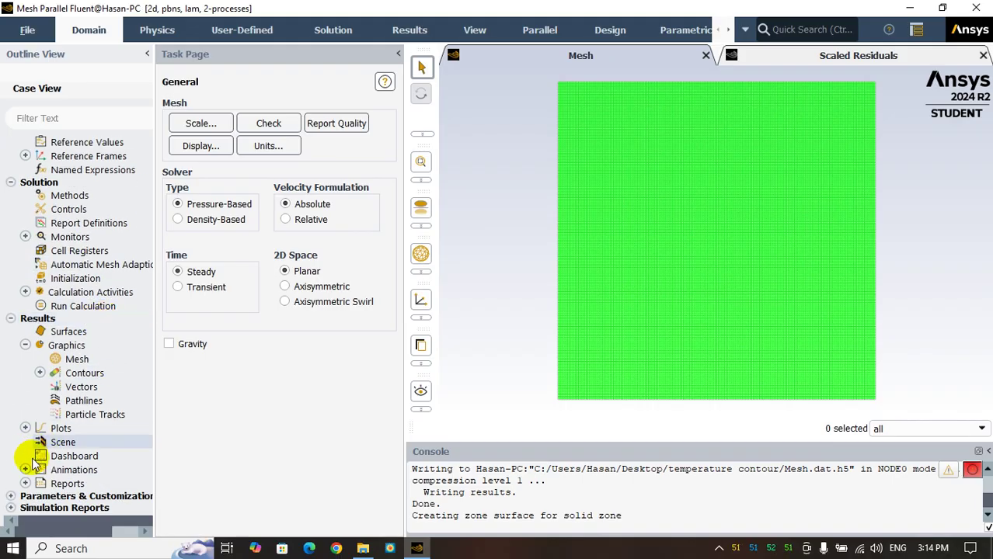
click(39, 373)
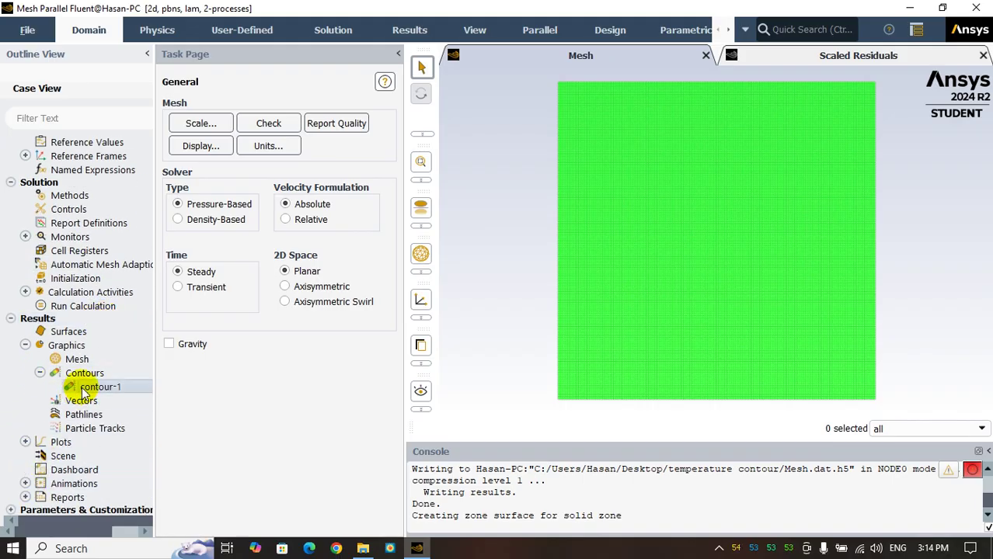
double_click(79, 386)
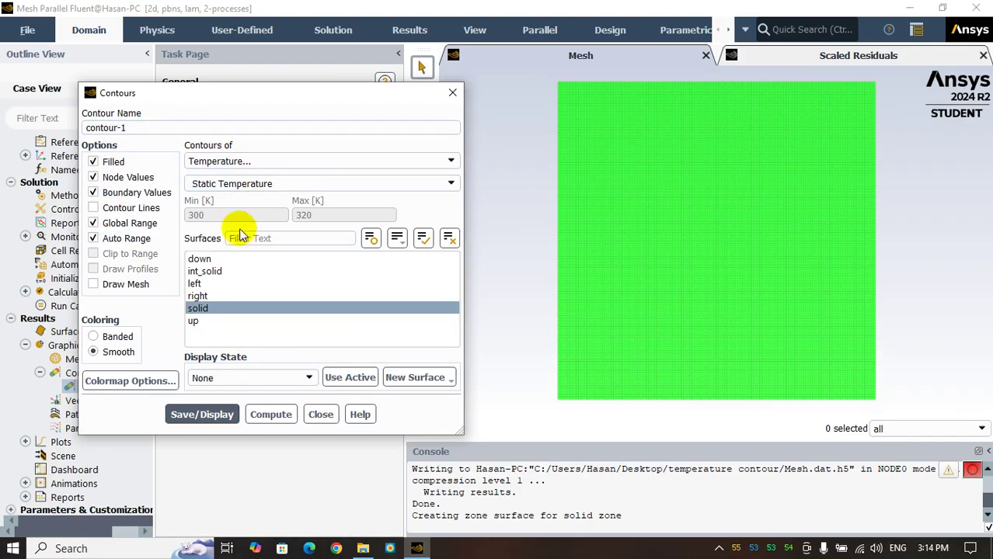
click(200, 414)
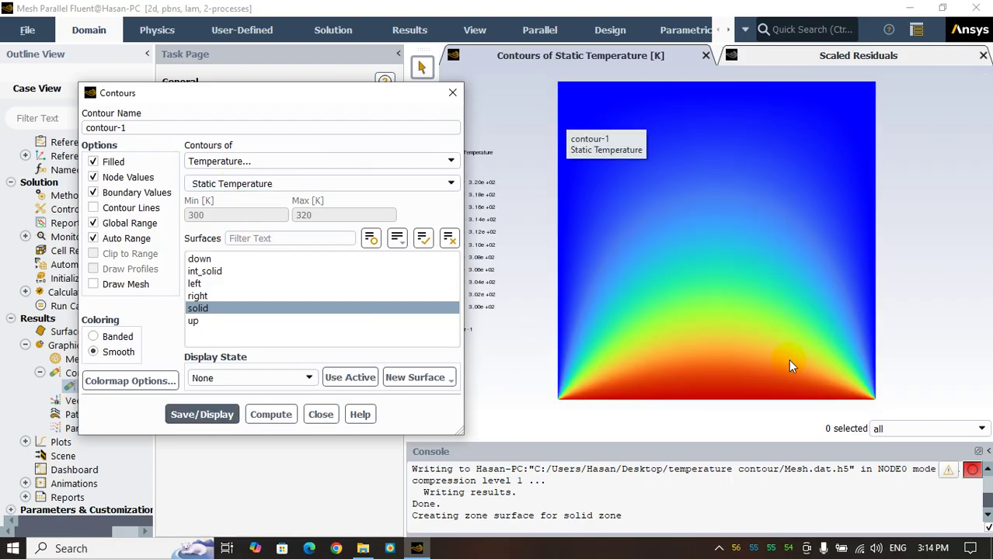
drag(333, 93, 258, 87)
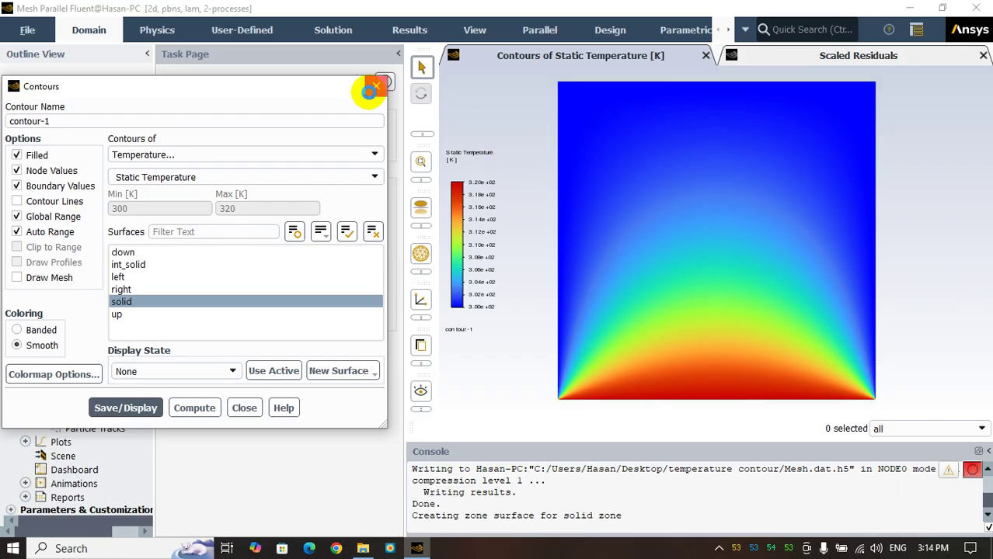
click(376, 85)
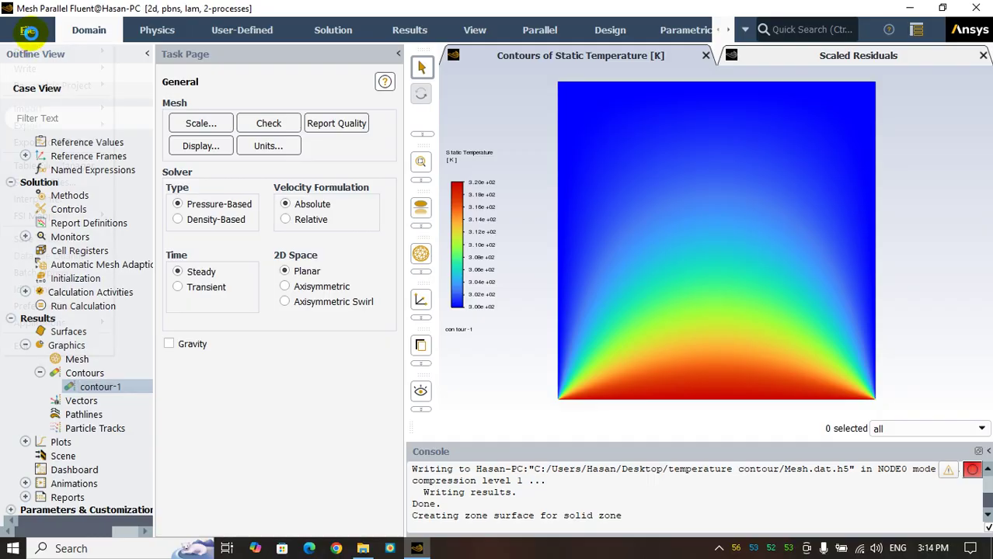
Step: Start a solution data export with Tecplot as the file type
click(31, 37)
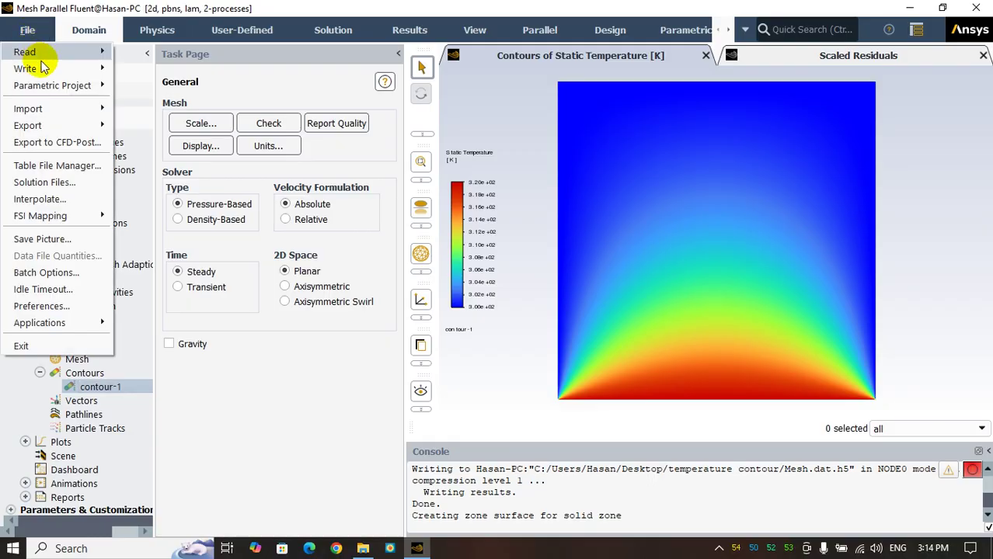
mouse_move(63, 126)
click(165, 126)
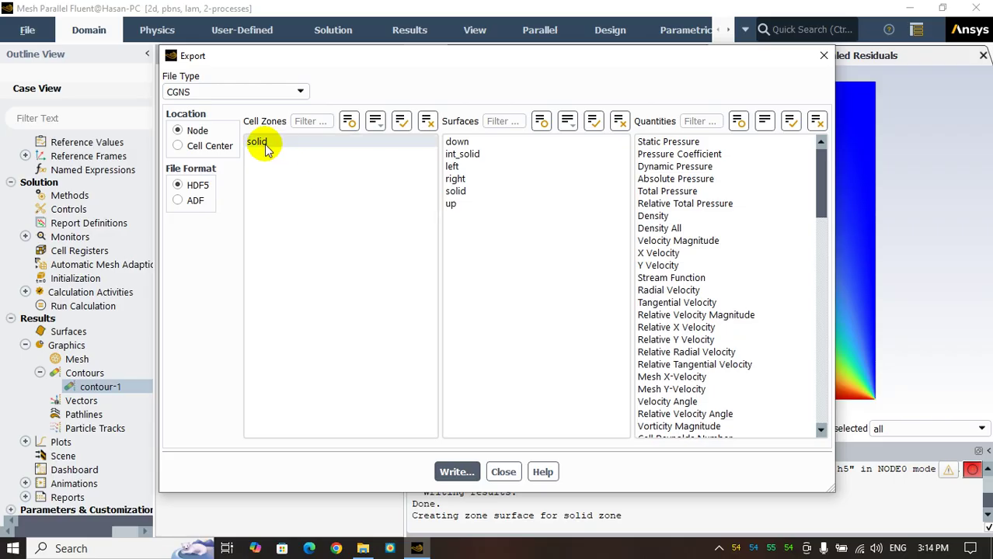
click(259, 92)
scroll(225, 178, down, 1)
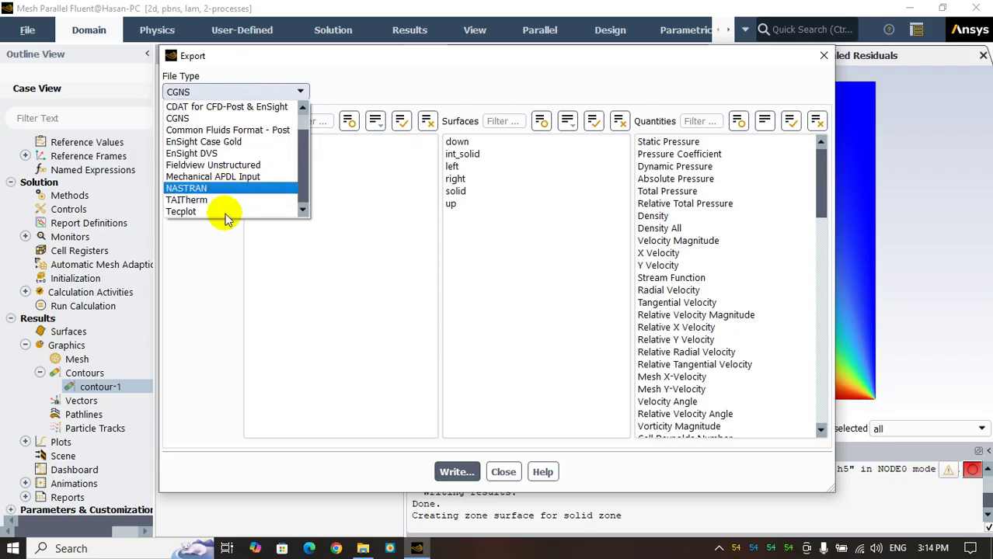
click(209, 212)
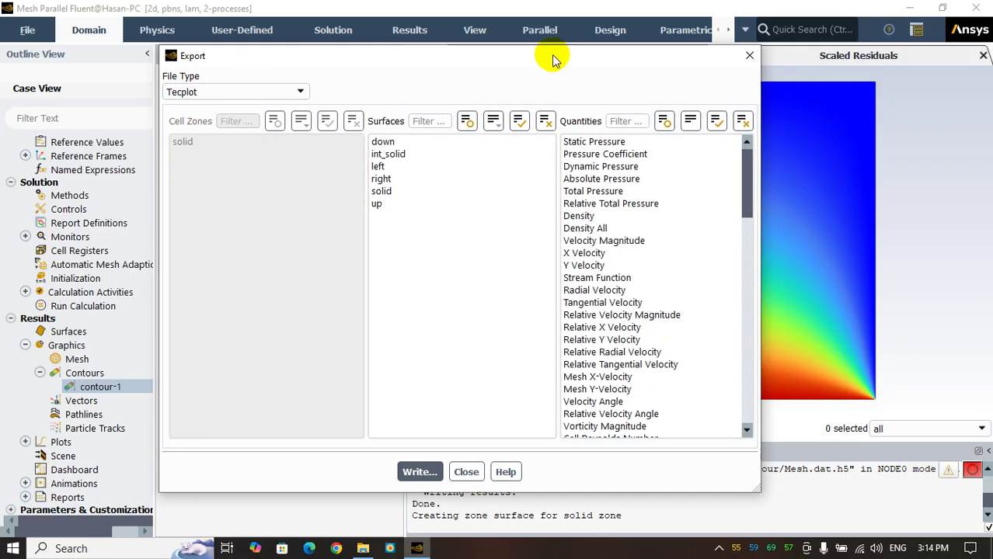
drag(545, 54, 475, 54)
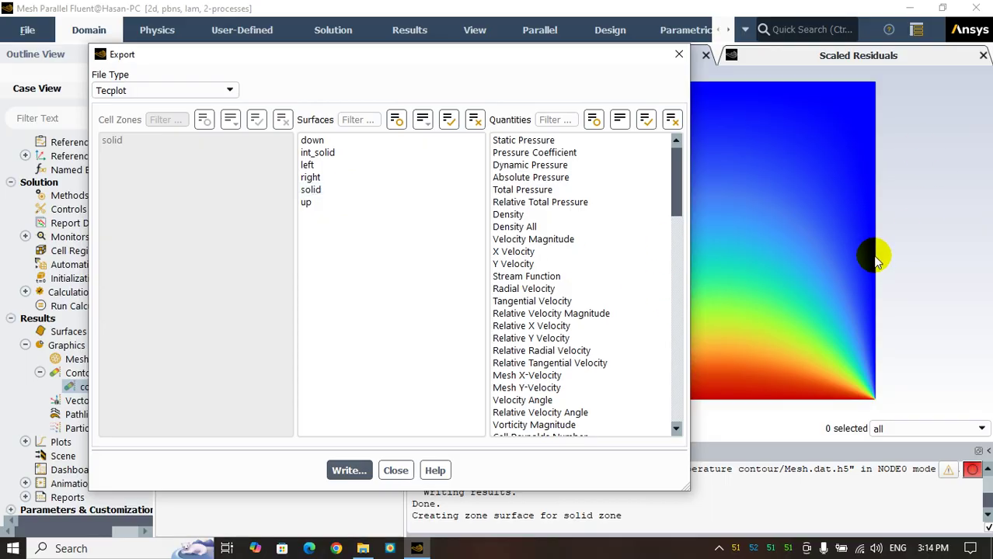
Step: Choose the solid surface and the Static Temperature quantity for the Tecplot export
click(364, 190)
drag(386, 62, 303, 60)
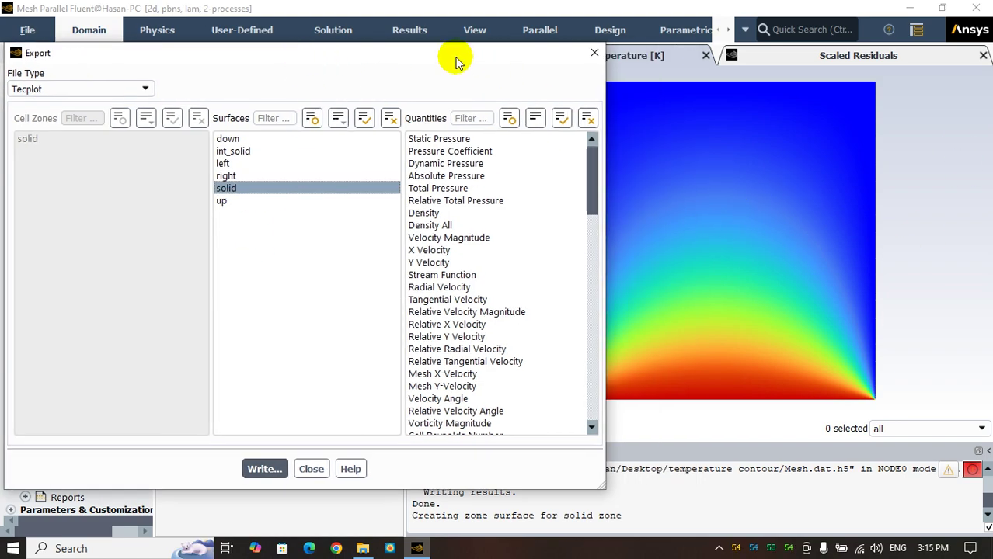
drag(457, 64, 499, 65)
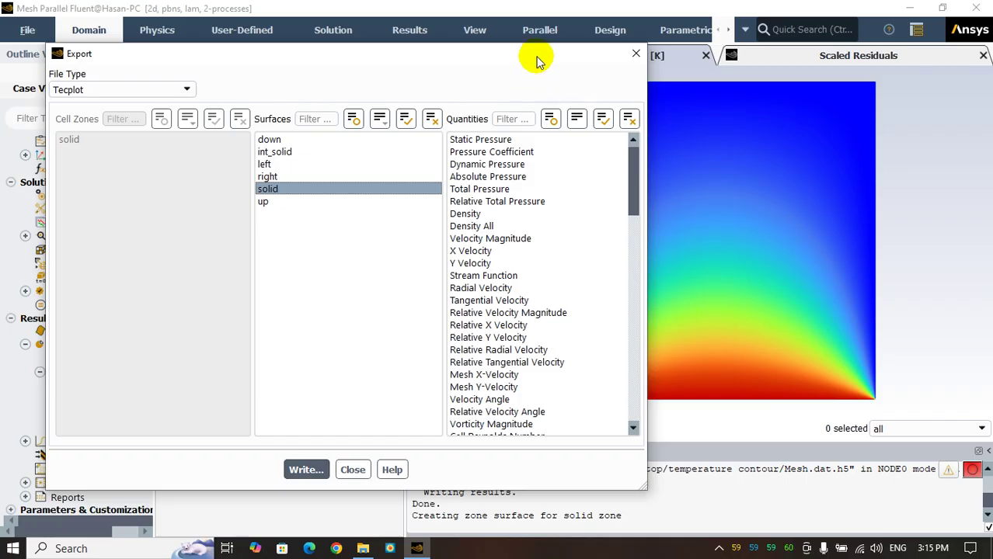
drag(532, 55, 412, 84)
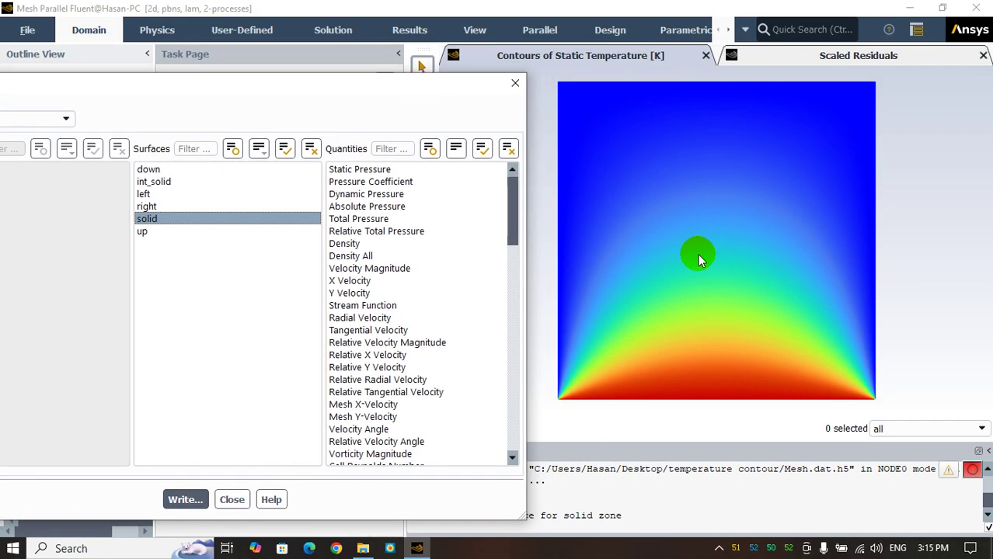
drag(398, 87, 557, 81)
mouse_move(671, 197)
mouse_down()
mouse_move(672, 263)
mouse_move(676, 201)
mouse_up()
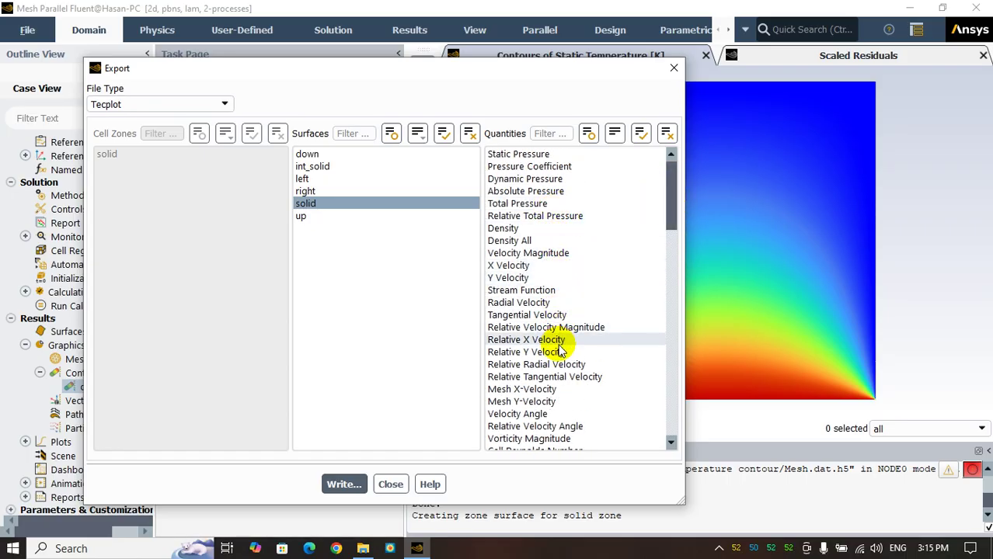
scroll(562, 372, down, 4)
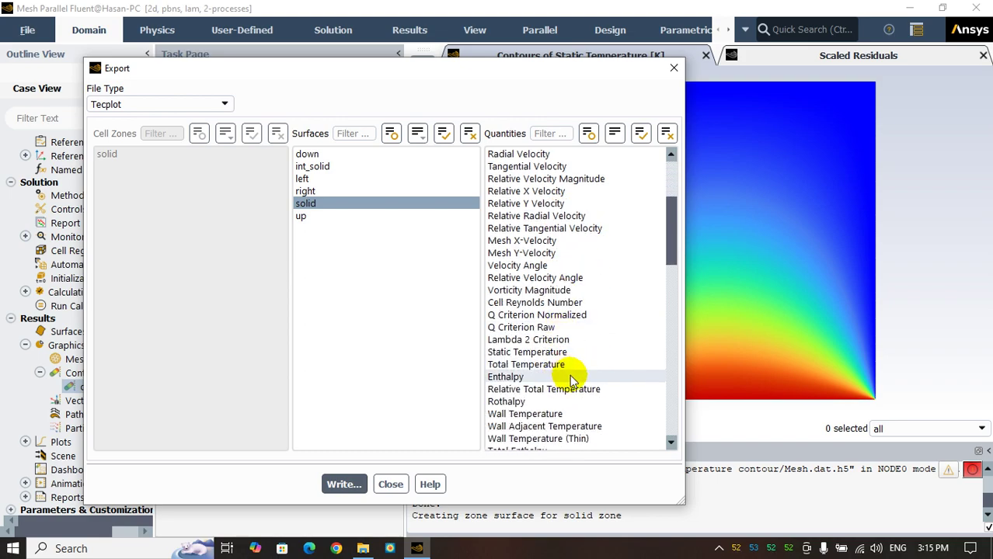
click(519, 353)
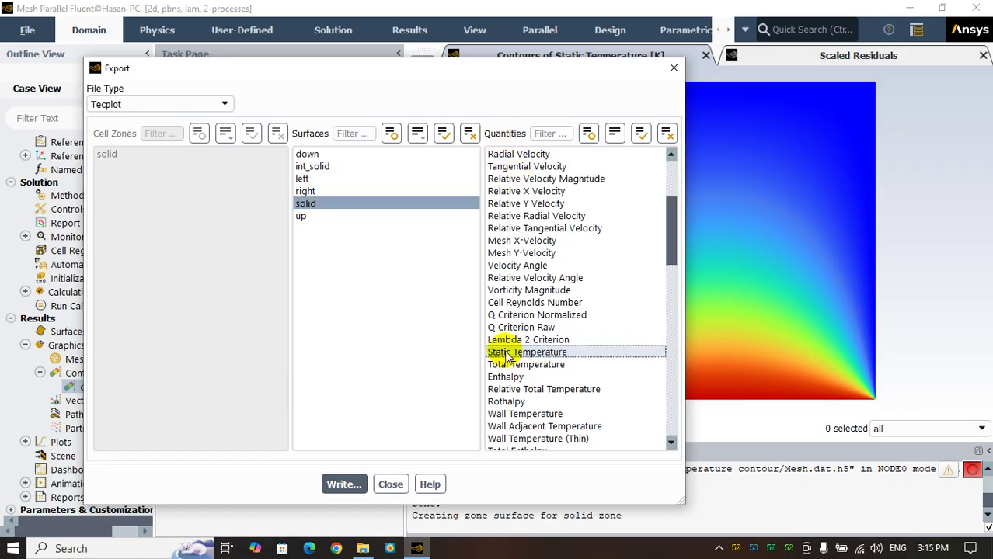
click(535, 354)
click(535, 356)
Step: Write the Tecplot export file as "temperature contour" in the temperature contour folder
click(344, 484)
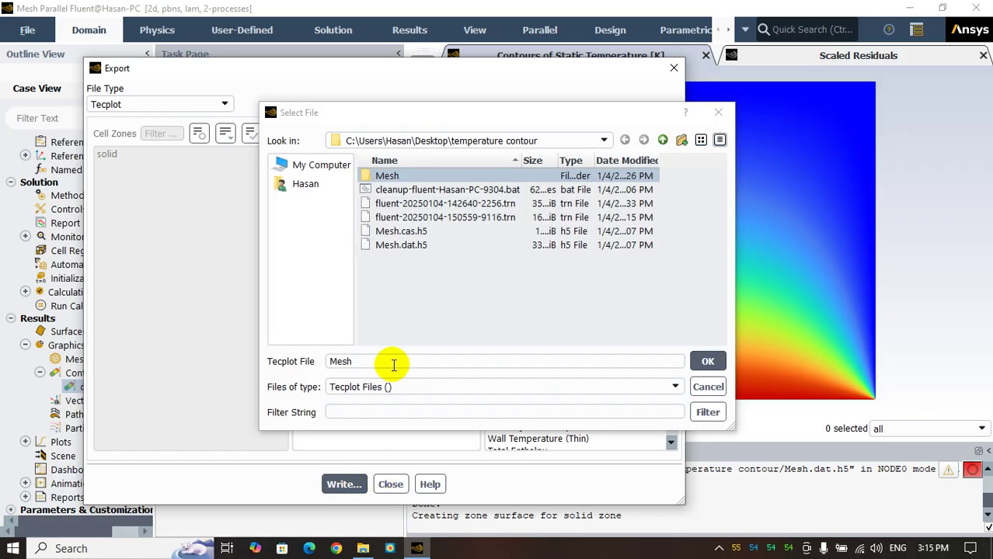
double_click(361, 361)
drag(361, 362, 261, 361)
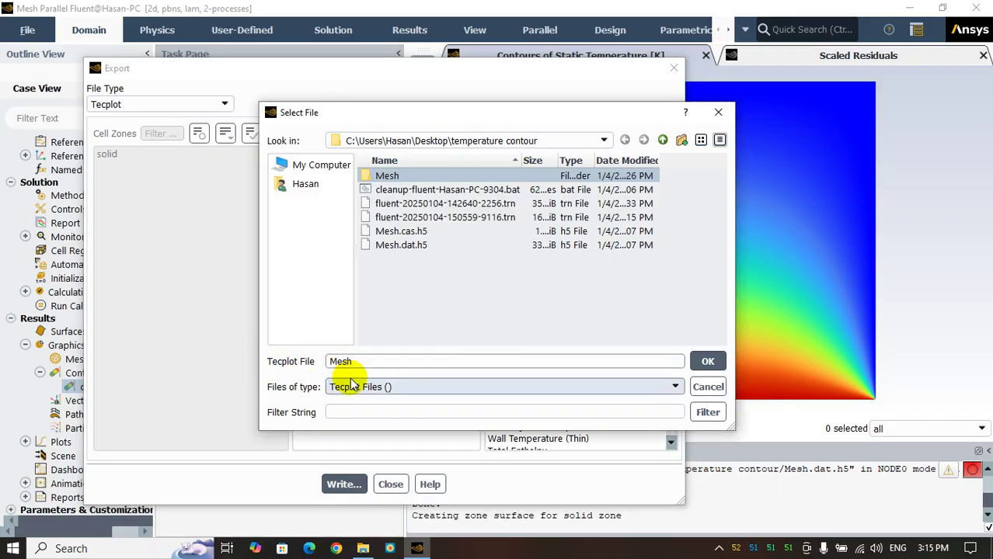
double_click(366, 362)
text(tem)
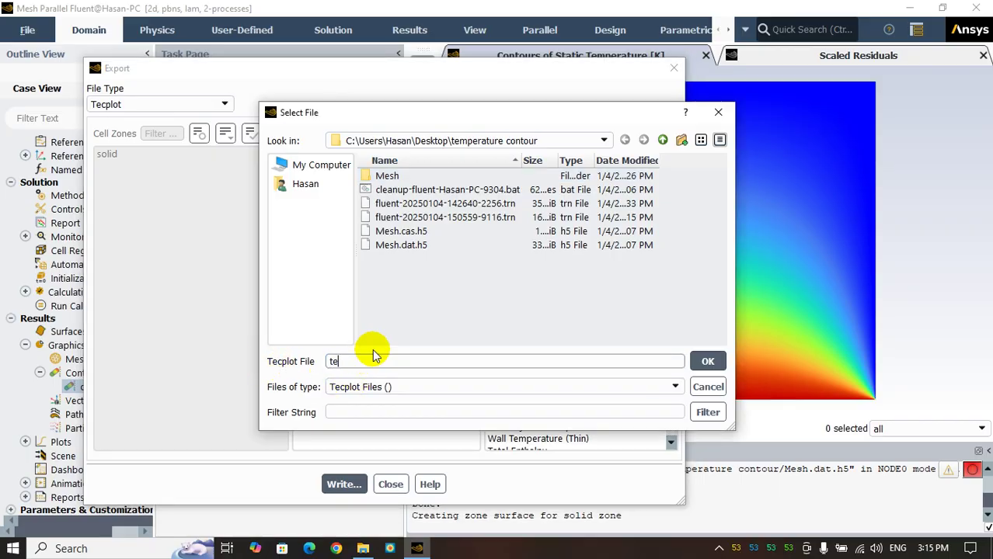
text(perature contour)
key(Return)
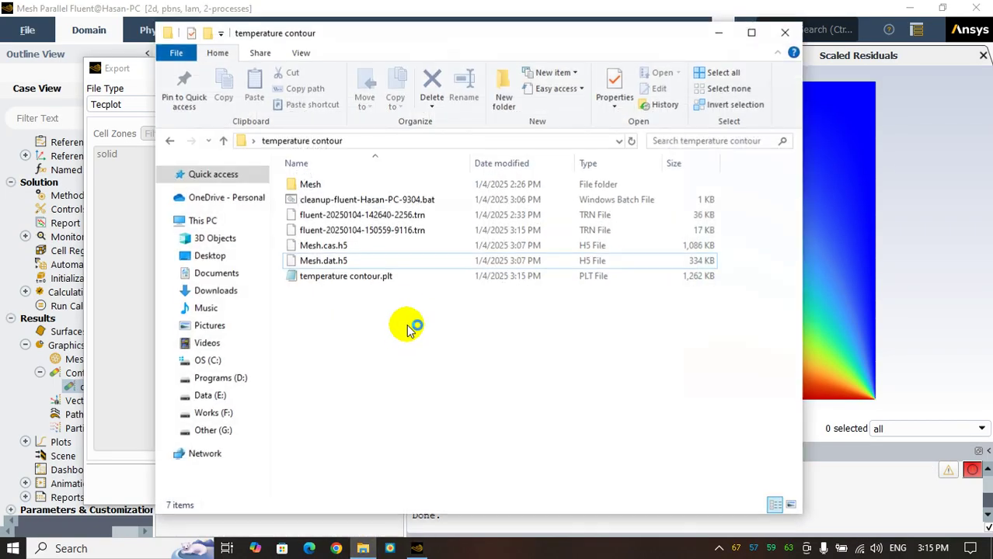
Step: Switch to File Explorer and check the temperature contour folder for the exported temperature contour.plt file
click(362, 549)
click(392, 278)
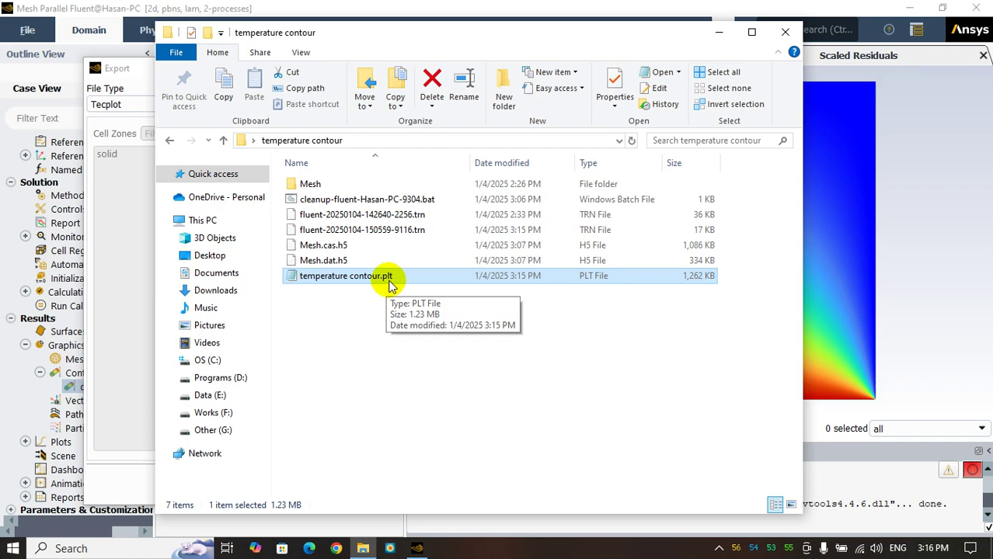
click(382, 306)
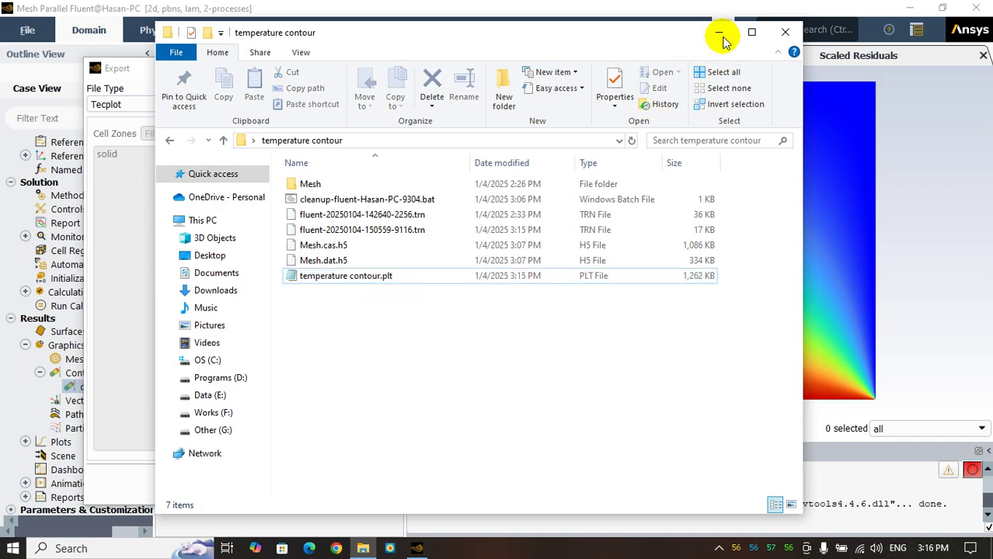
Step: Switch to Tecplot 360, dismiss its welcome screen and load temperature contour.plt from the temperature contour folder
click(391, 548)
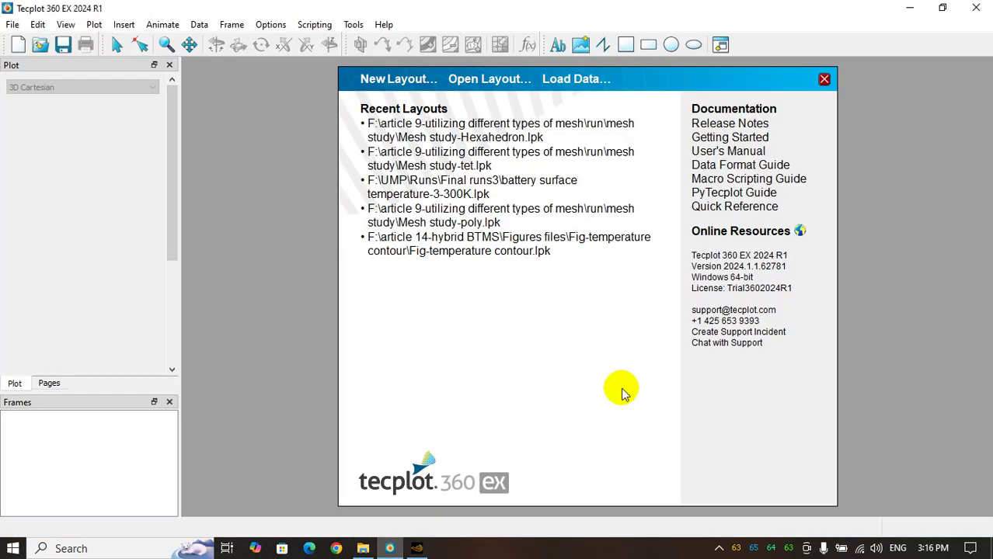
click(825, 71)
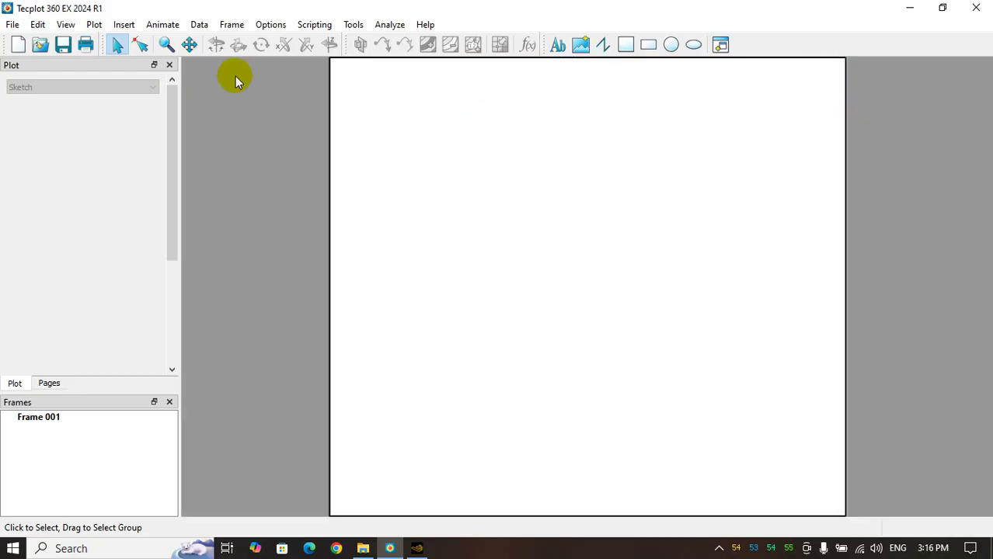
click(14, 25)
click(47, 129)
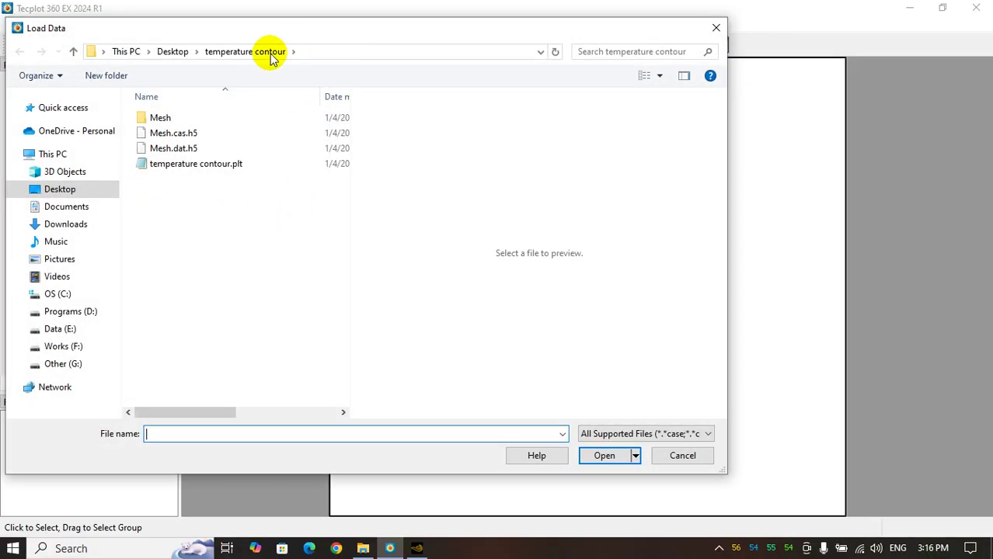
click(187, 165)
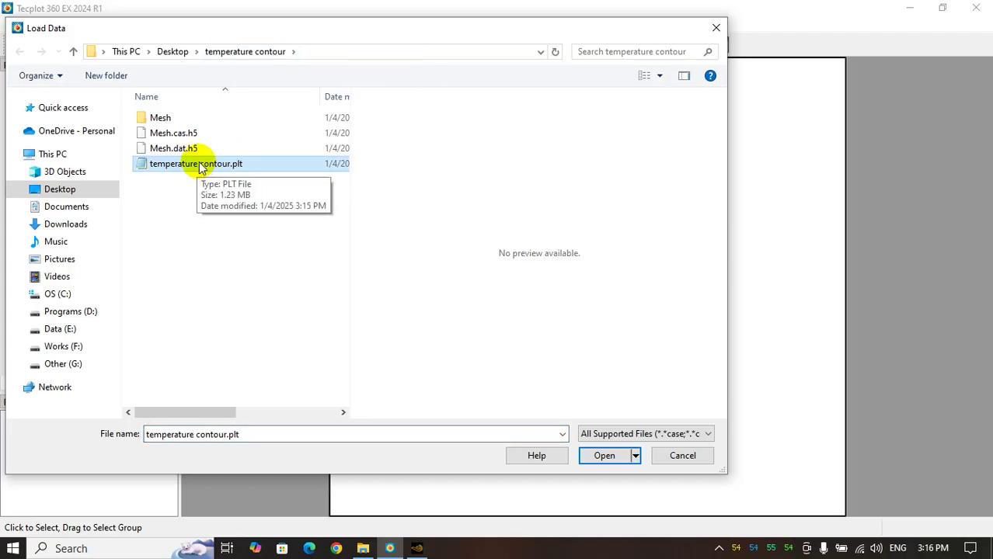
click(602, 456)
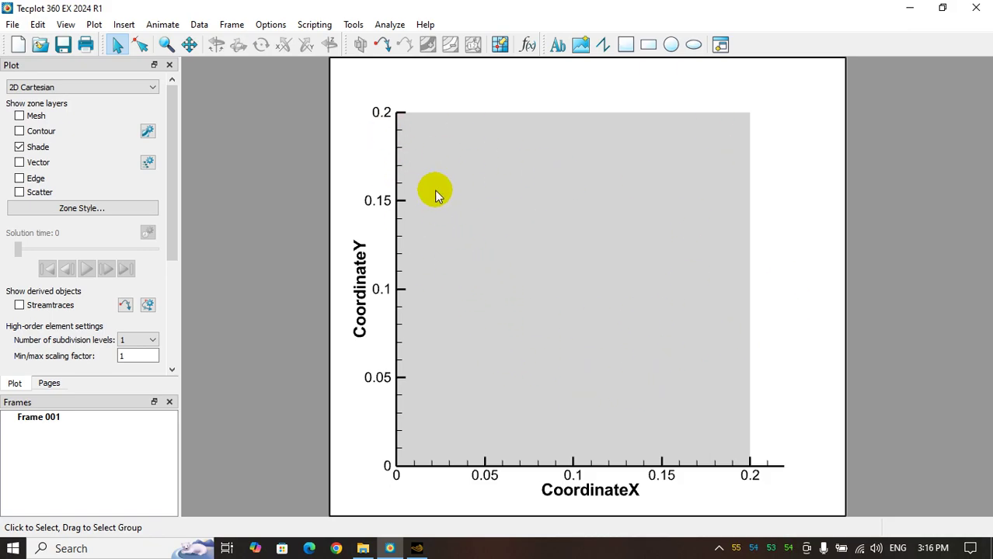
Step: Show the contour layer on the 2D plot and set its contour variable to Temperature
click(19, 131)
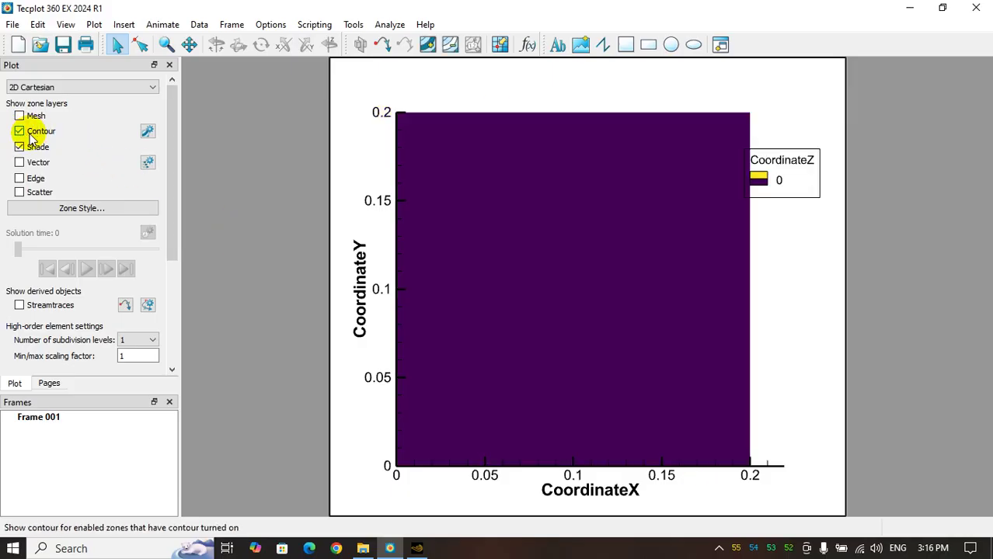
click(147, 134)
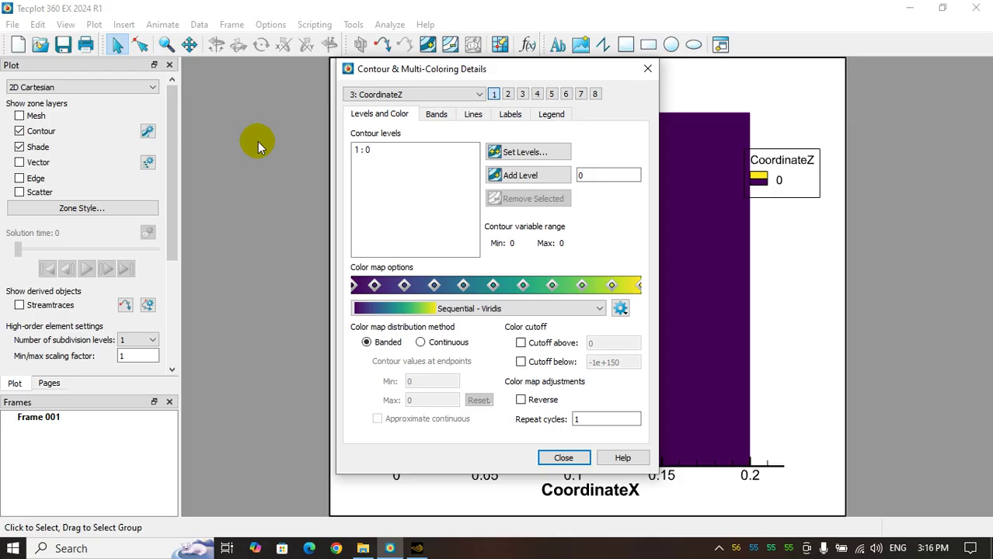
click(381, 95)
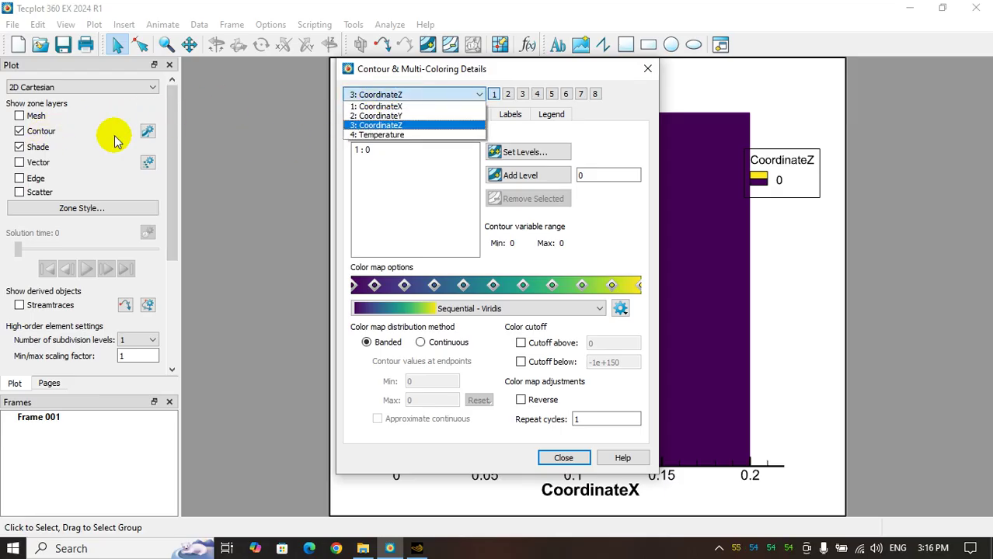
click(388, 136)
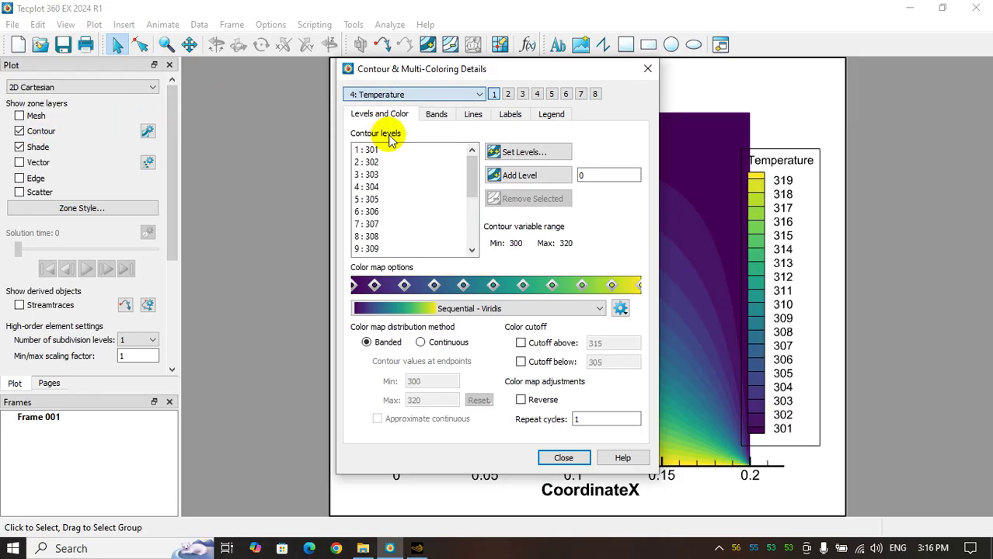
drag(559, 73, 240, 70)
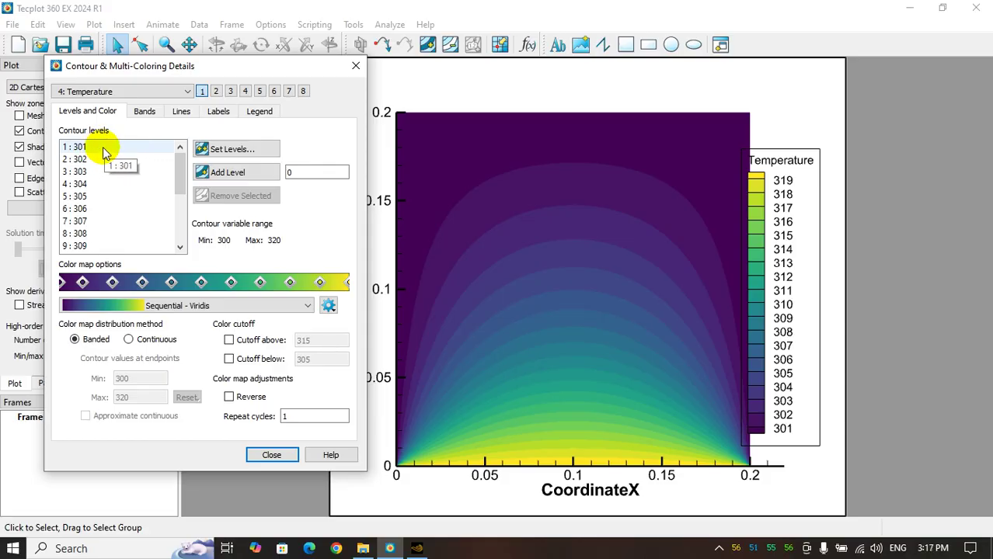
Step: Review the temperature contour levels and try the Large Rainbow color map on the contour
scroll(106, 171, down, 4)
scroll(111, 173, up, 4)
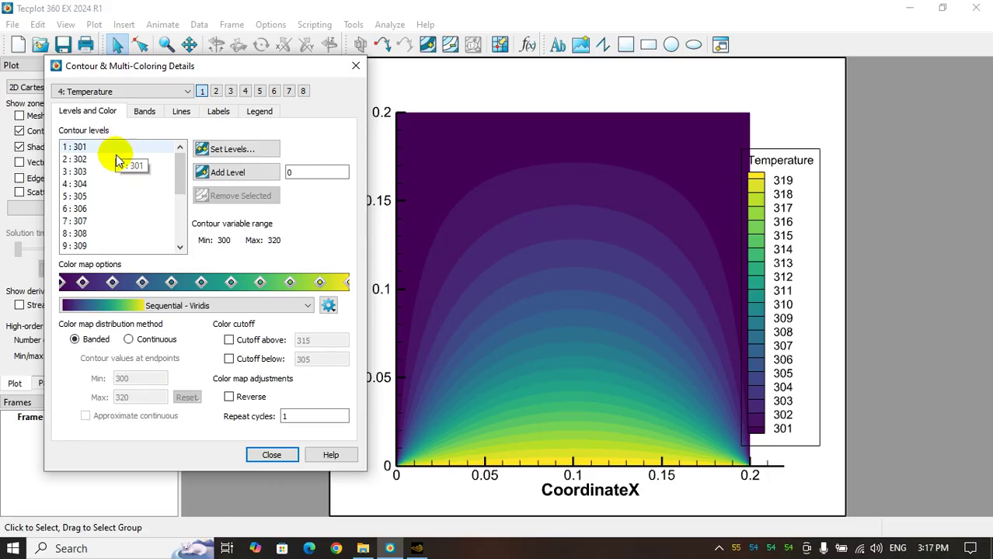
scroll(120, 194, down, 4)
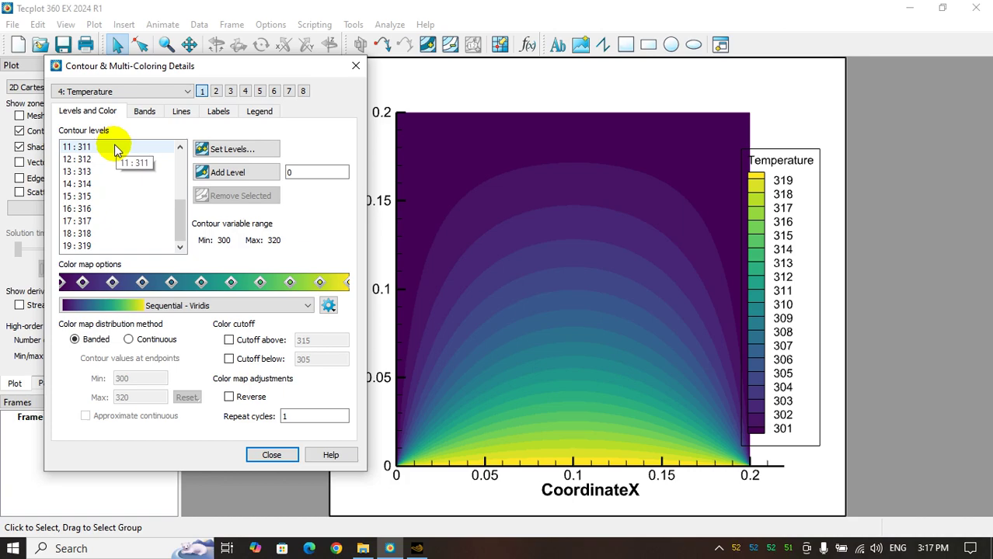
click(156, 305)
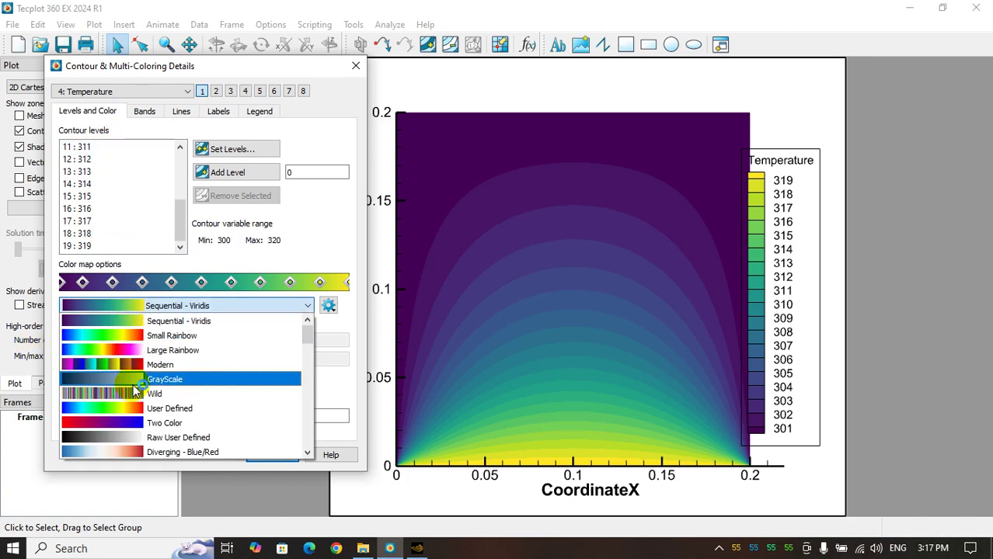
scroll(136, 393, down, 7)
scroll(136, 396, up, 5)
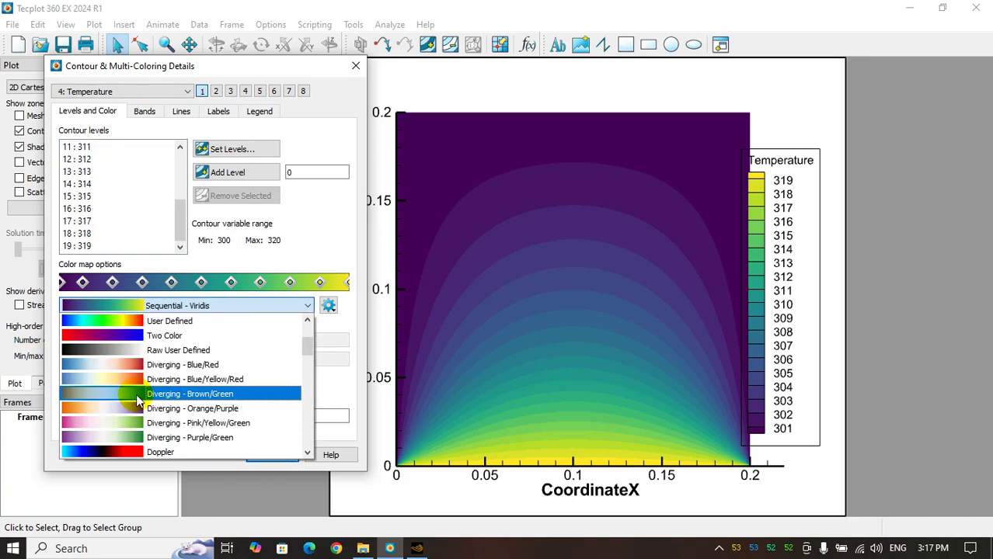
scroll(137, 396, up, 2)
click(166, 350)
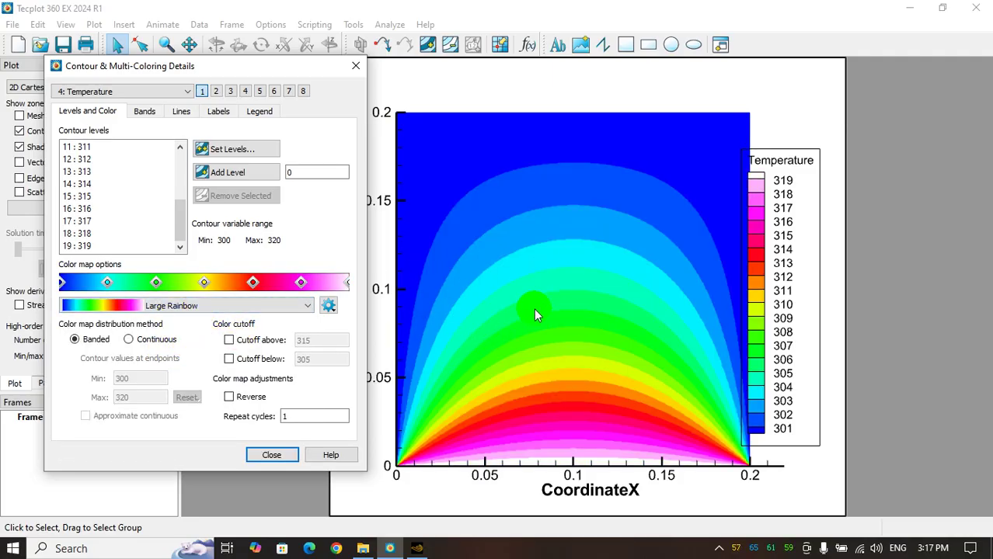
Step: Browse the available color maps and try the Modern color map on the temperature contour
click(184, 306)
scroll(165, 400, down, 8)
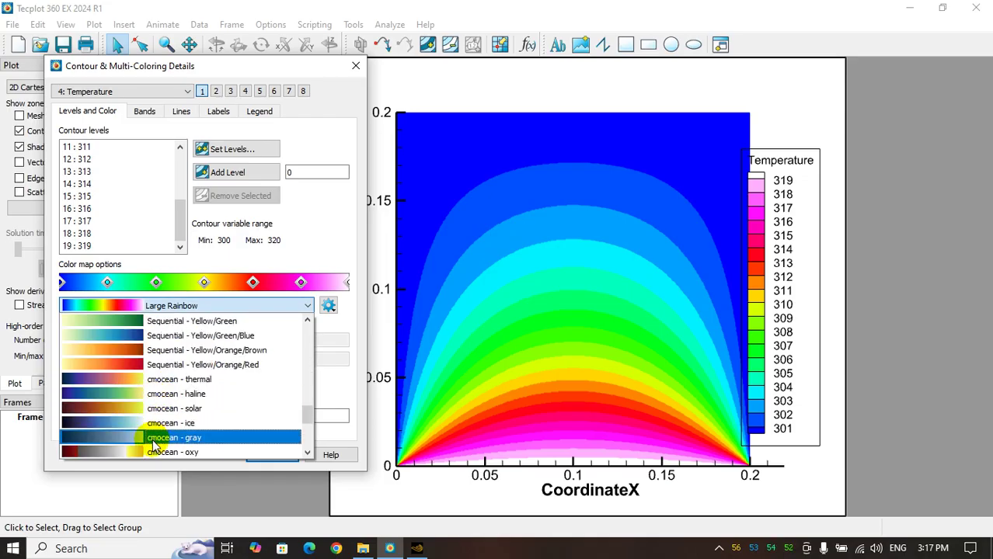
scroll(154, 386, up, 6)
scroll(153, 330, up, 2)
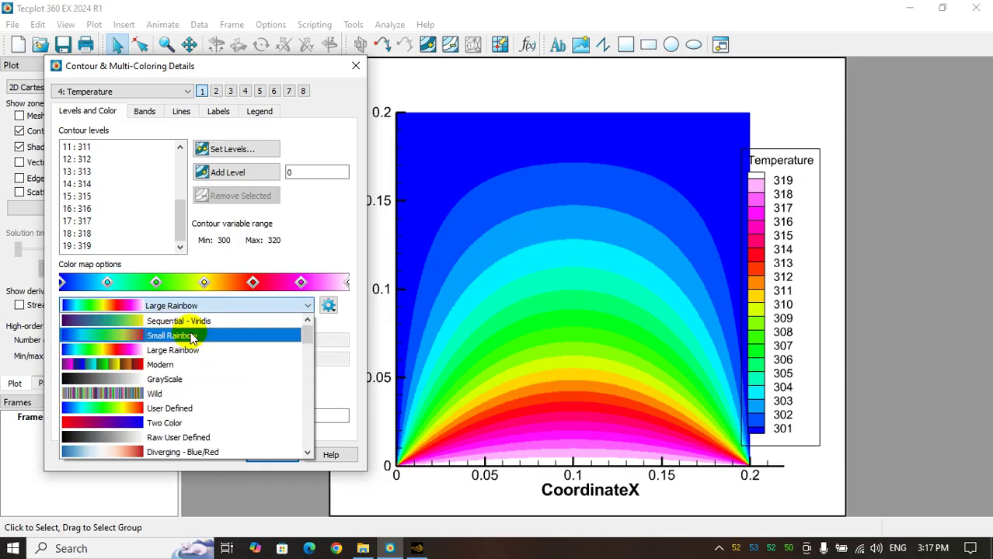
click(161, 364)
Step: Apply the Small Rainbow color map to the temperature contour with the Banded distribution method and close the contour details
click(173, 308)
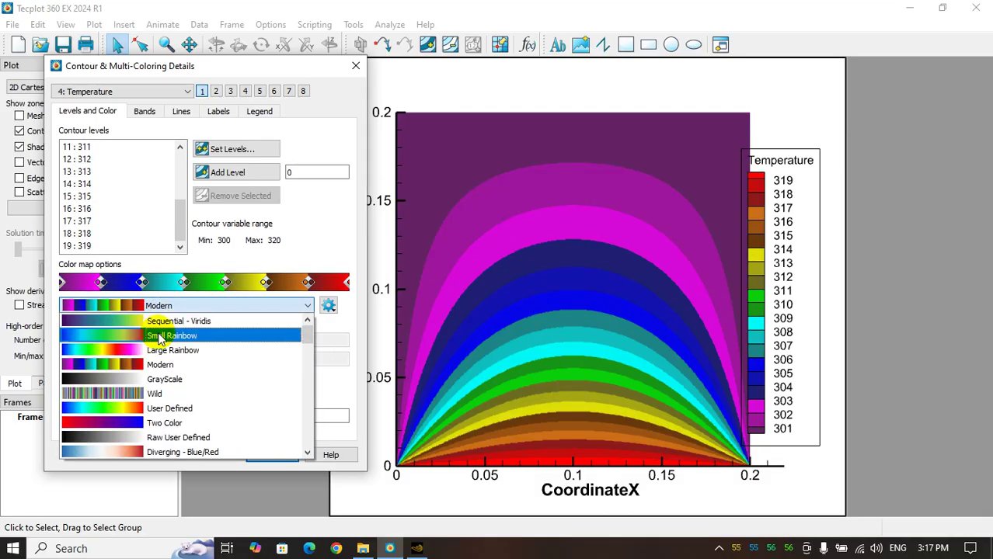
click(199, 335)
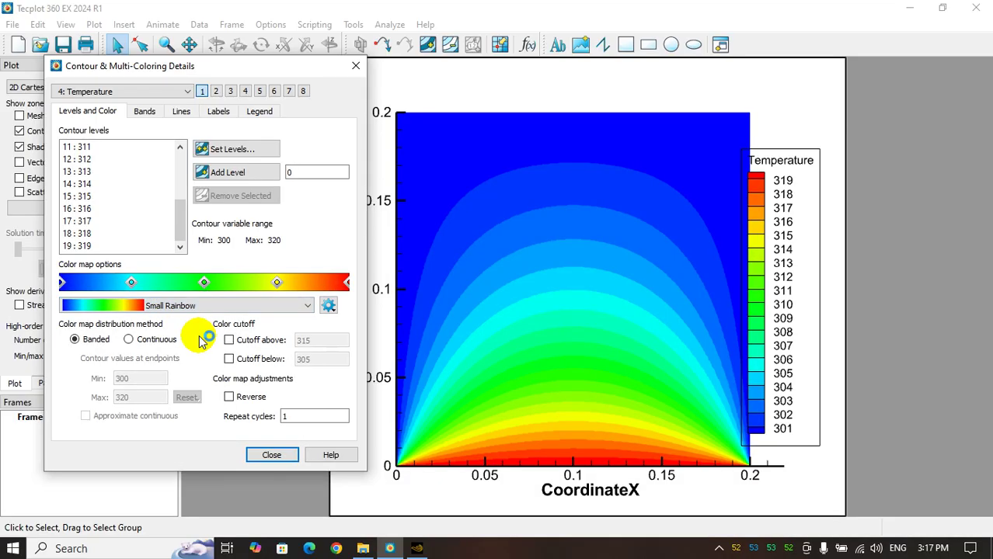
click(128, 341)
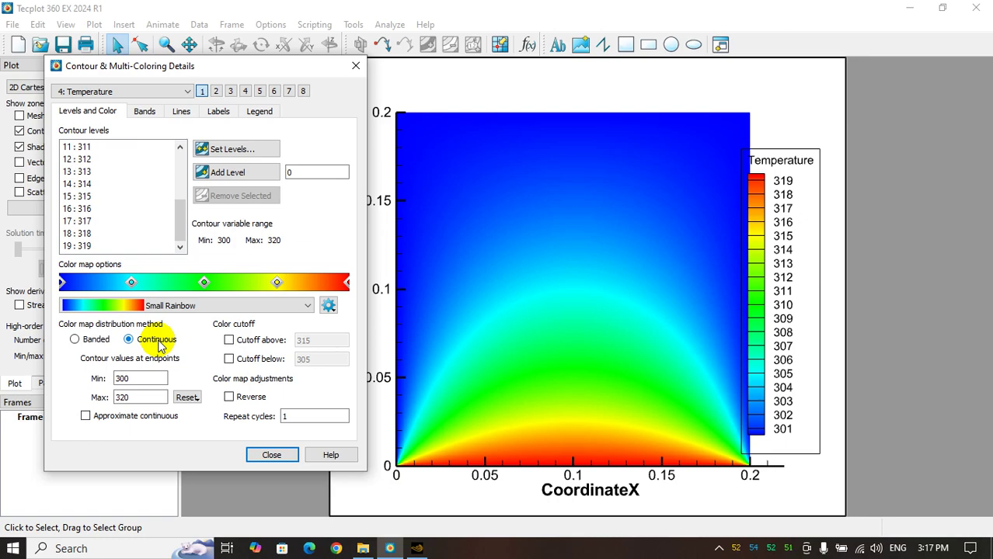
click(78, 342)
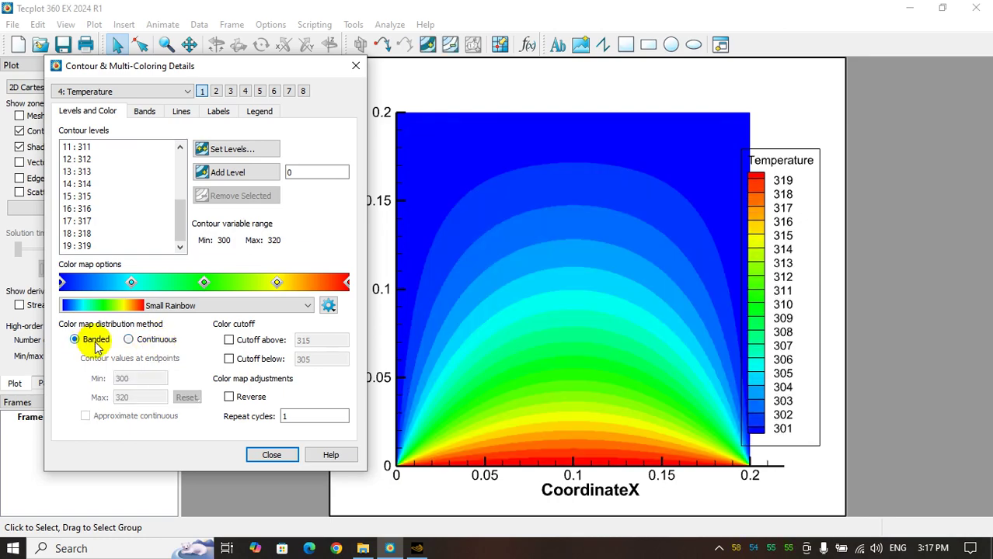
click(271, 455)
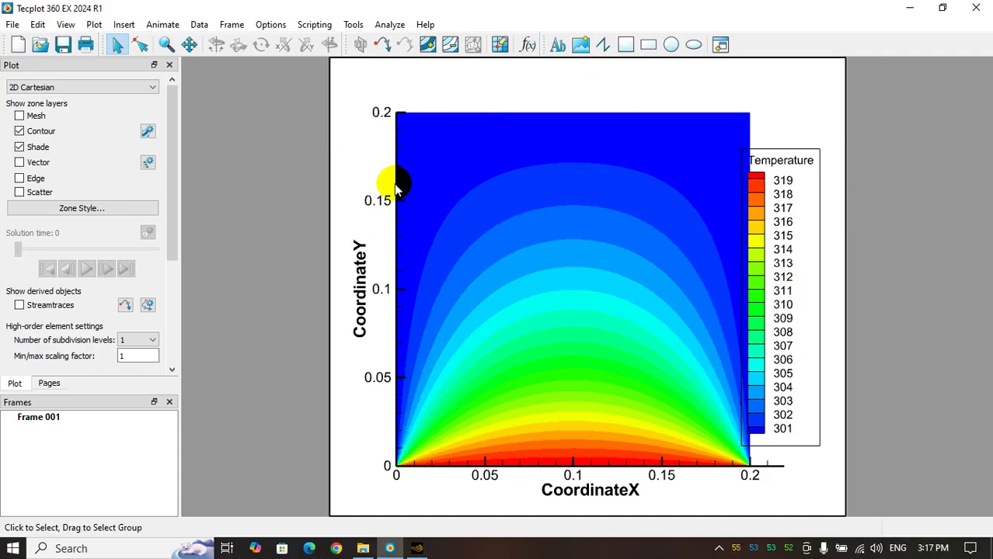
Step: Move the temperature legend off the contour into the blank area beside the plot and open its legend settings
click(782, 180)
drag(803, 162, 822, 124)
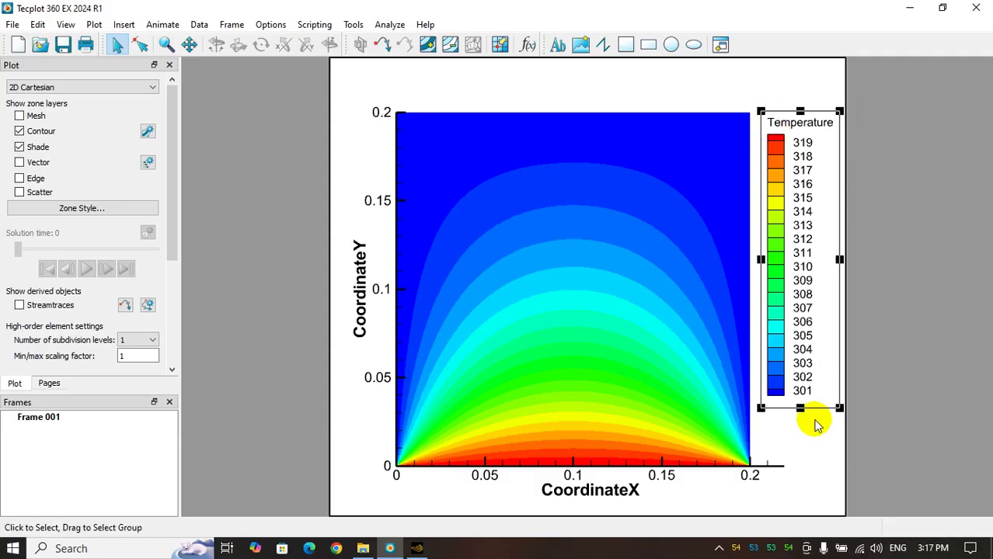
double_click(798, 126)
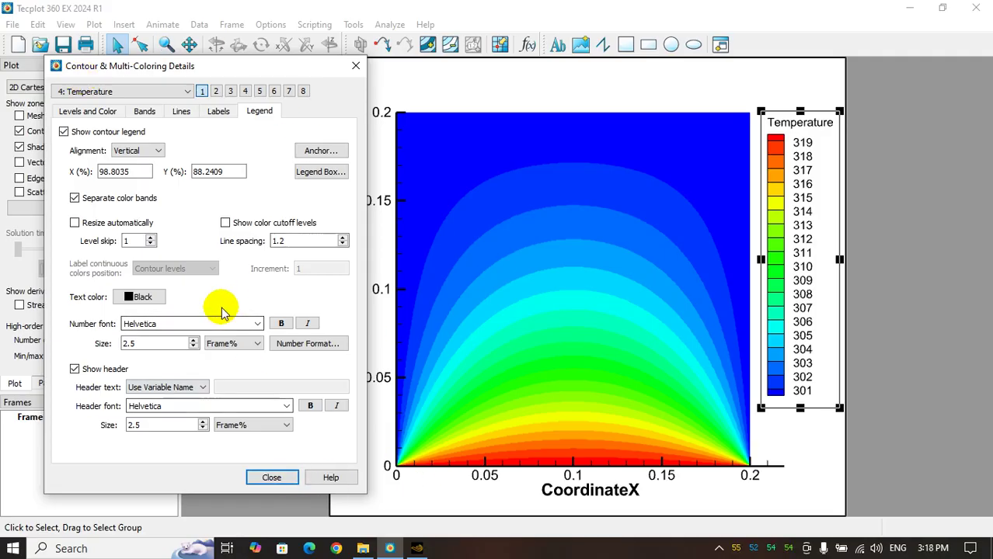
Step: Try the Horizontal alignment for the legend above the plot and restore the Vertical alignment
click(156, 150)
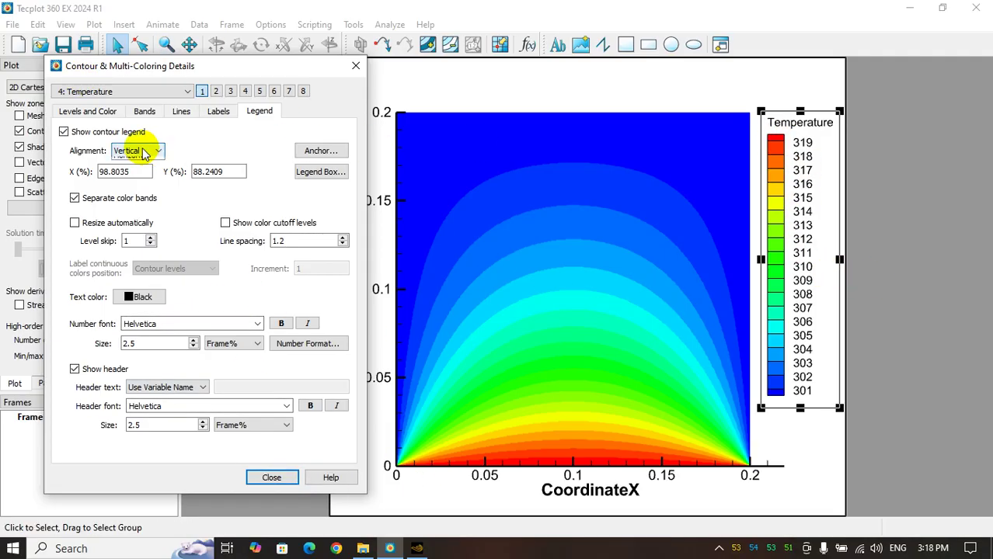
click(138, 171)
drag(562, 124, 567, 84)
click(139, 155)
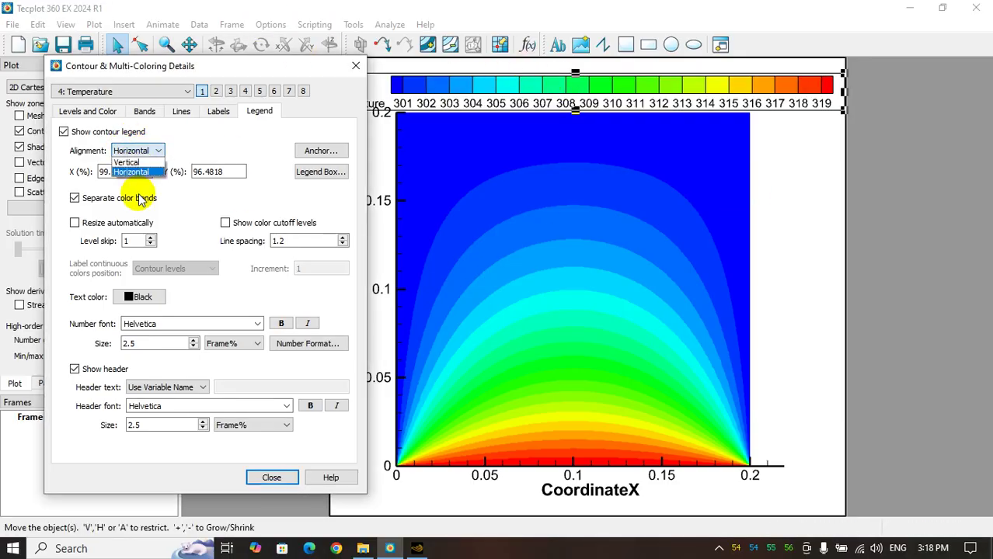
click(139, 161)
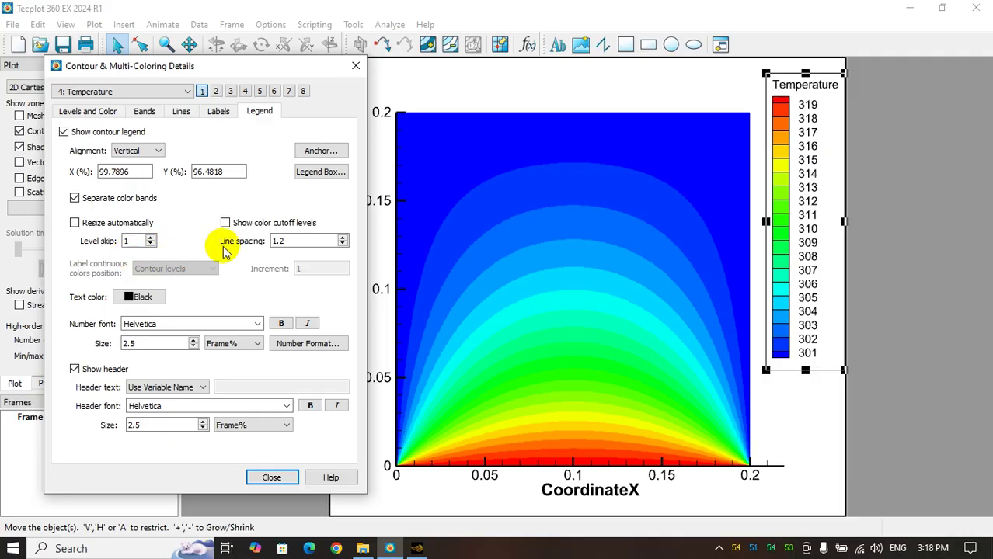
Step: Set the contour legend's line spacing to 1.3
click(343, 237)
click(342, 244)
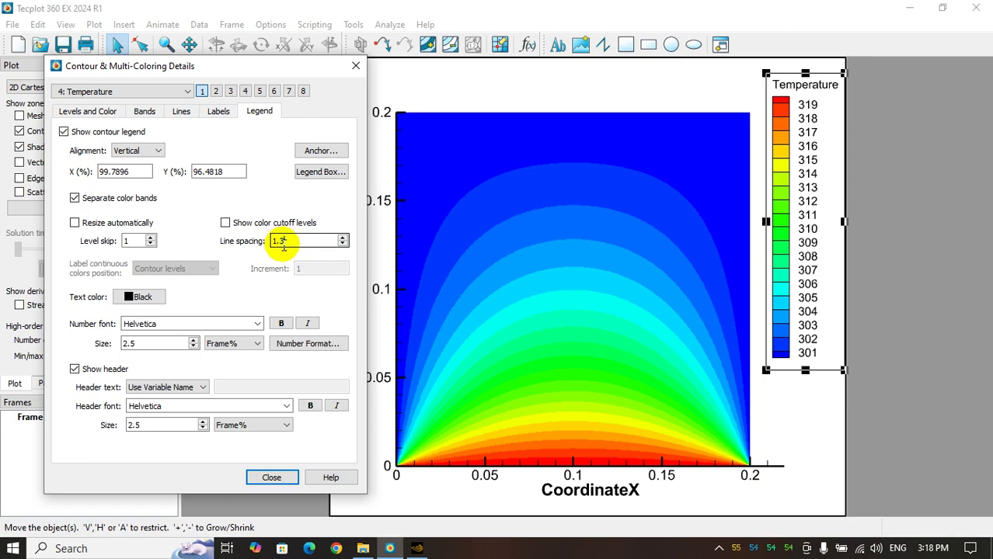
click(778, 257)
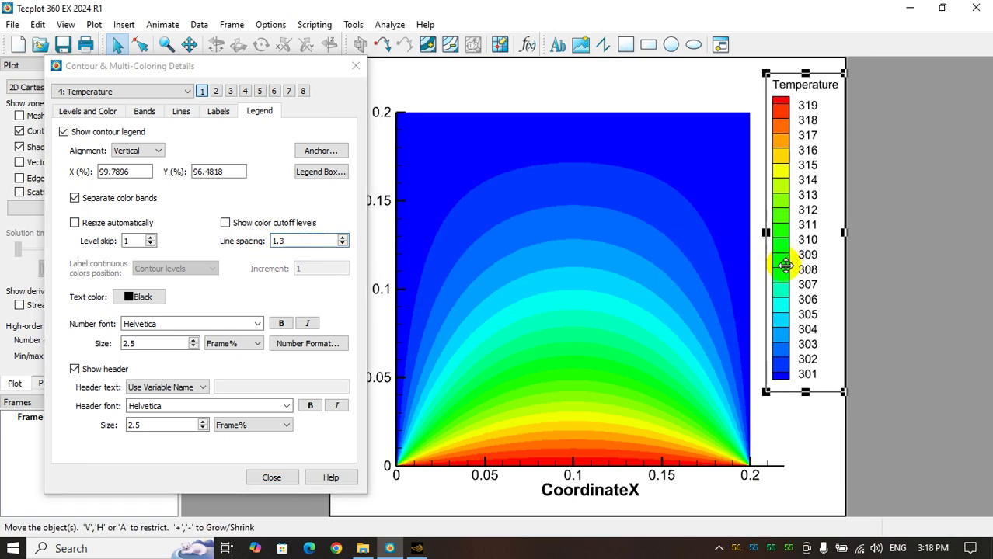
Step: Change the legend's number font to Arial
click(154, 328)
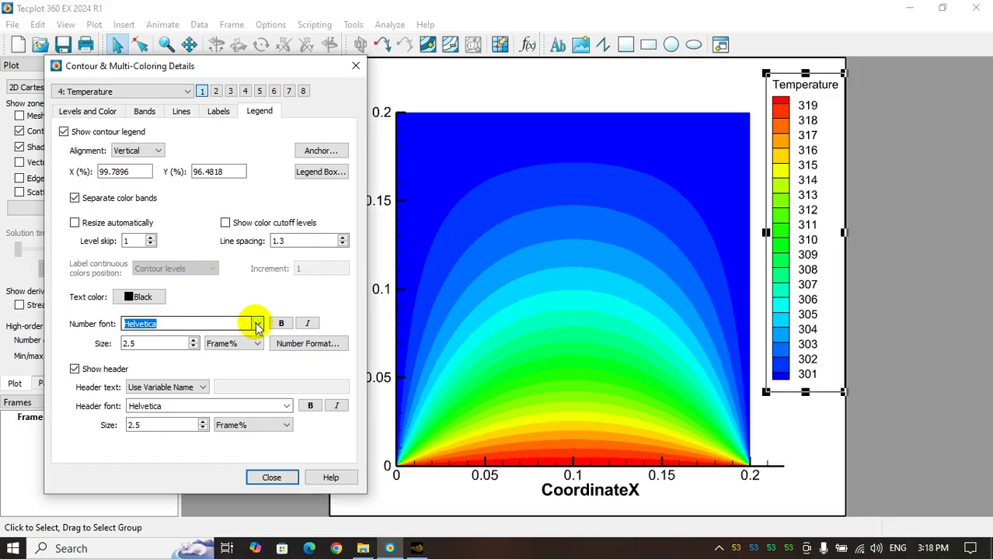
click(257, 324)
key(a)
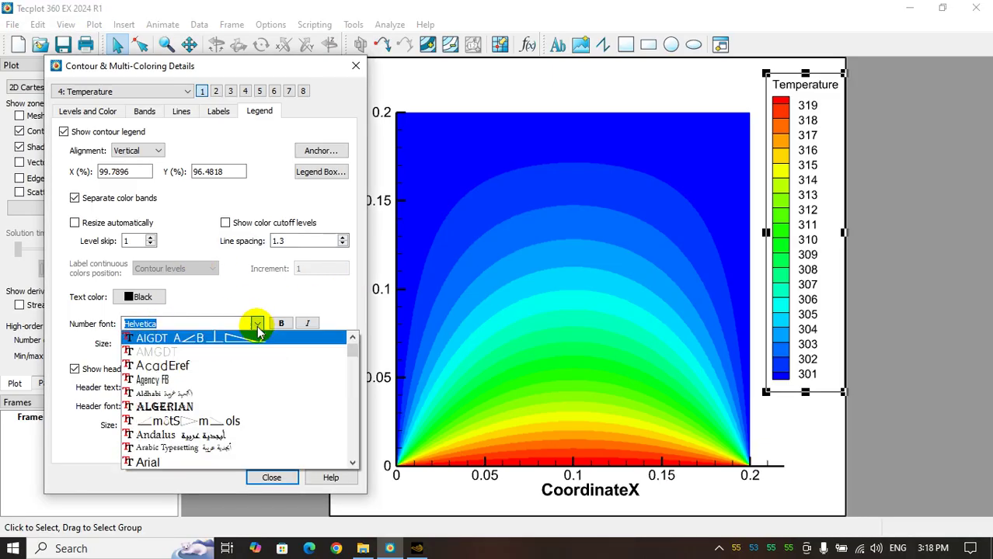
click(188, 459)
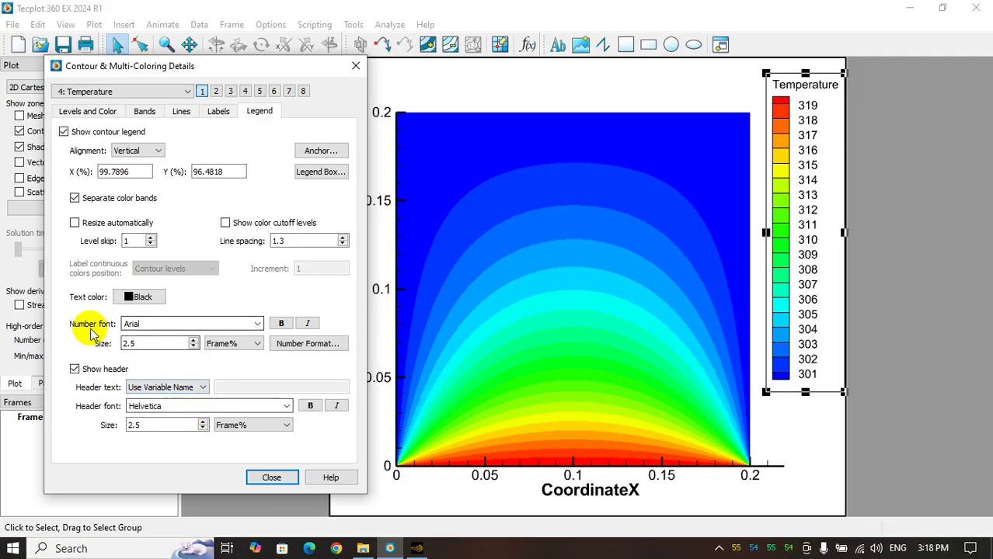
click(135, 328)
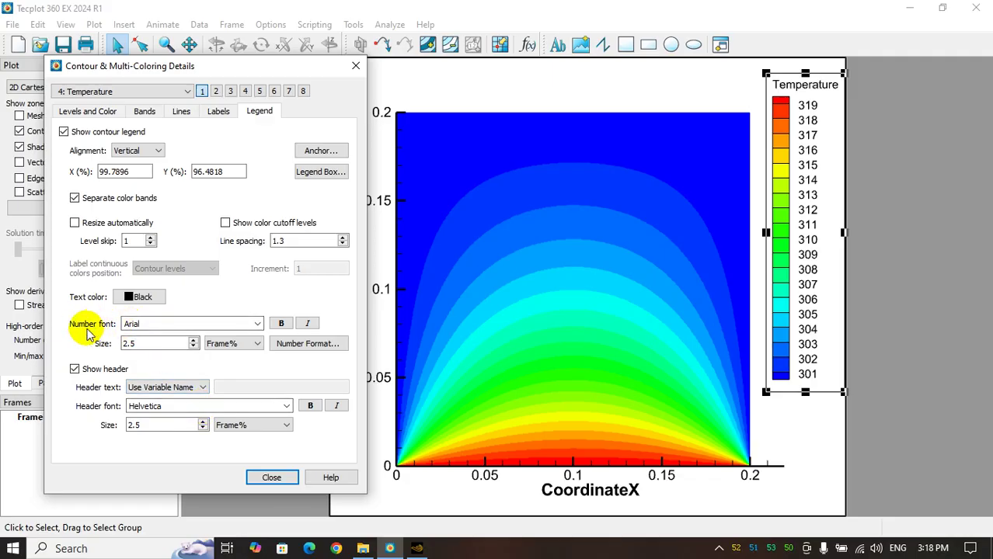
Step: Change the legend's header font to Arial
click(174, 405)
click(286, 406)
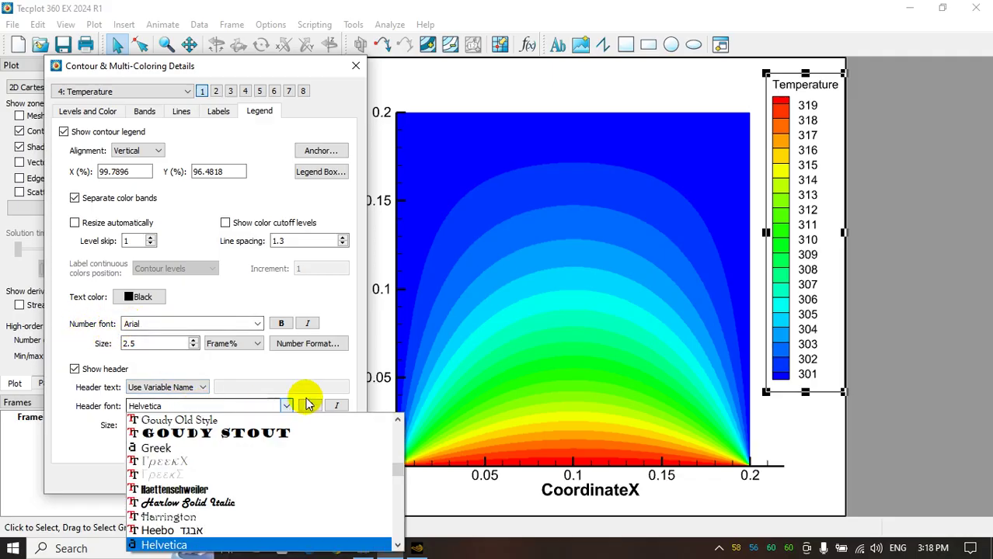
key(a)
click(205, 545)
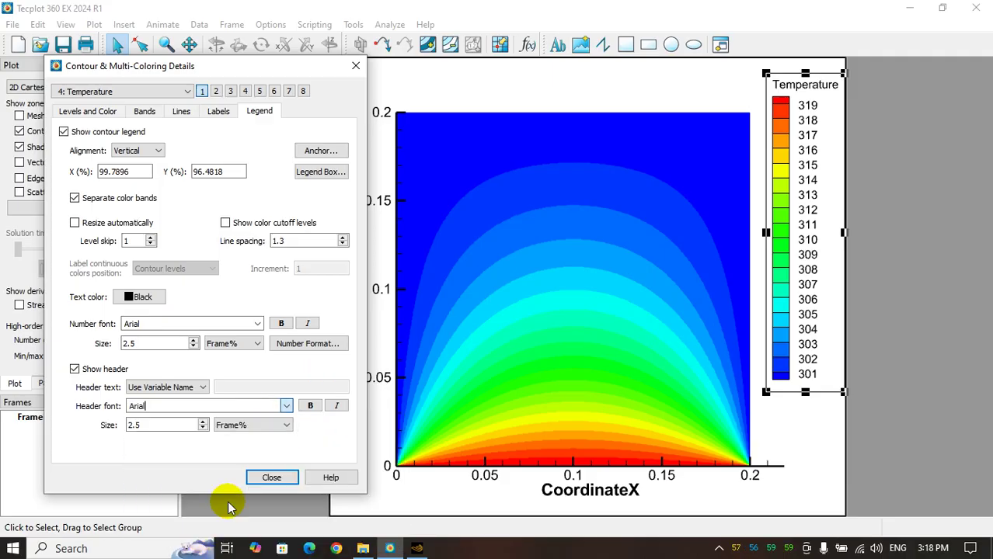
click(805, 358)
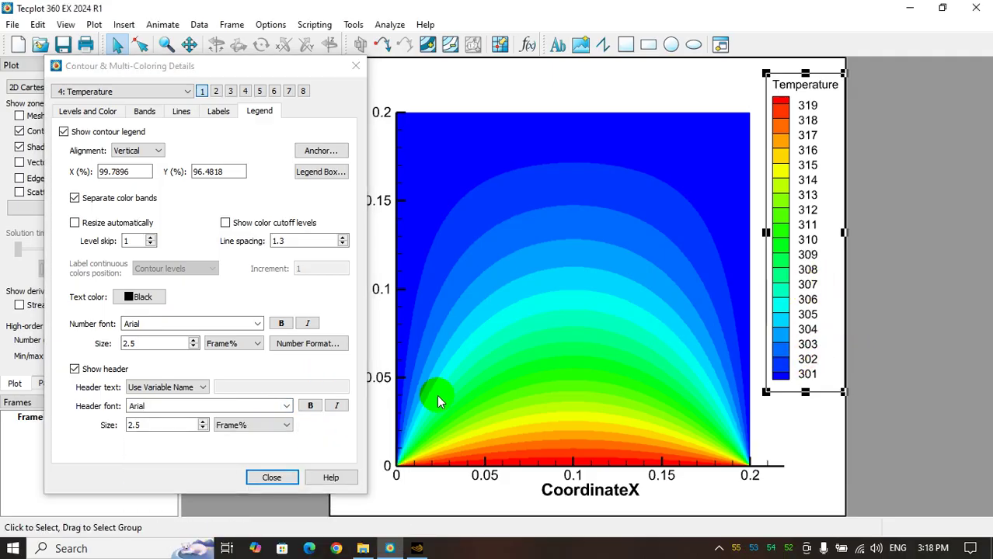
Step: Set the legend's number size and header size to 3 Frame% and move the legend lower against the plot's edge
click(238, 362)
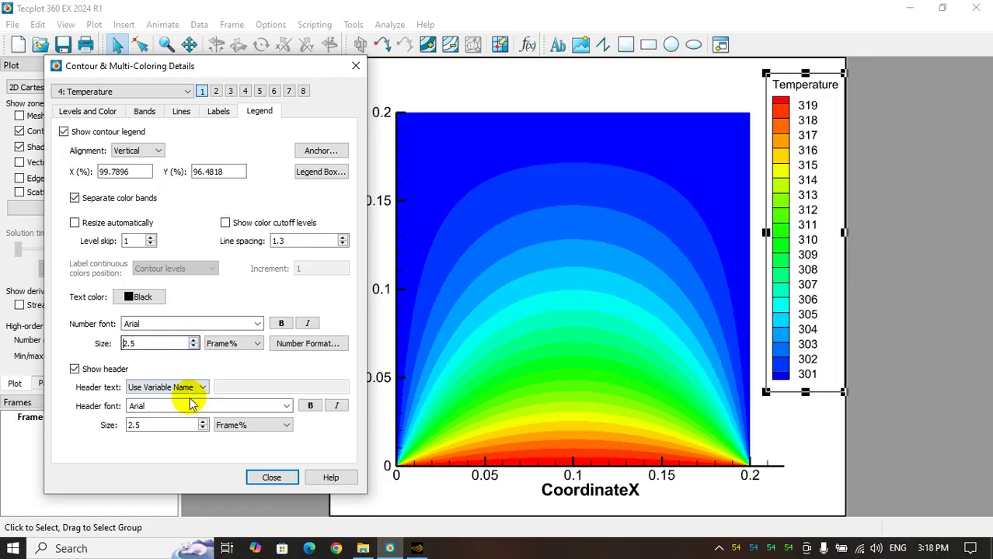
double_click(146, 345)
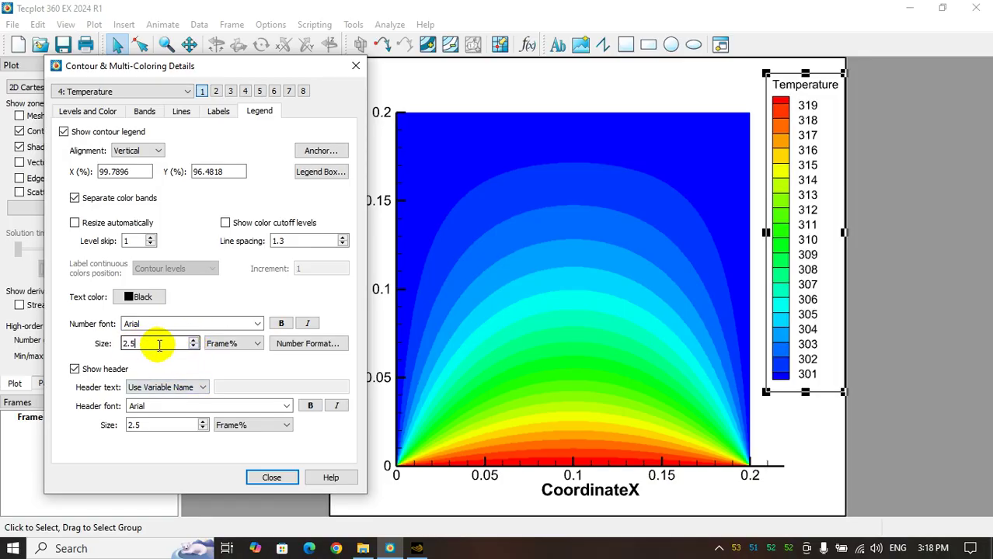
text(35)
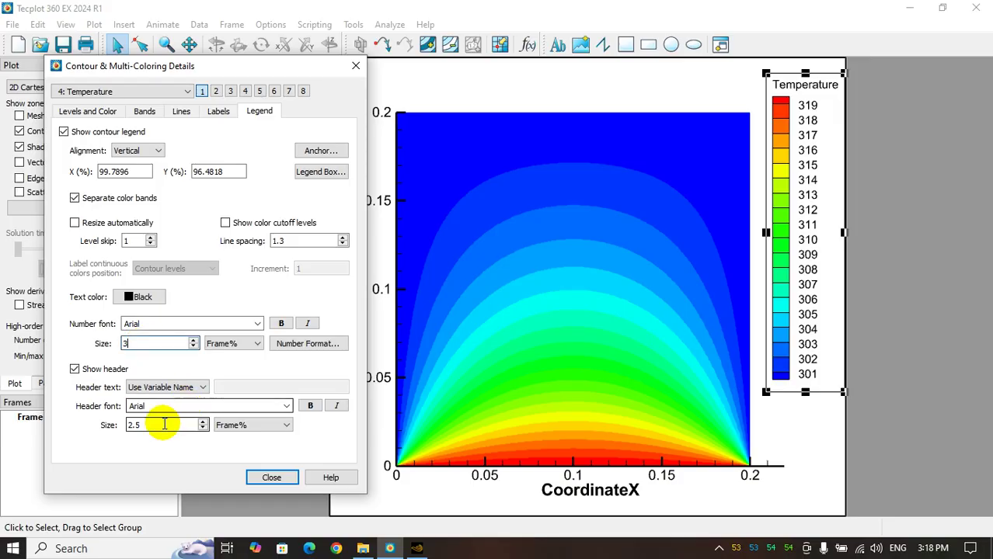
drag(163, 424, 98, 427)
text(3)
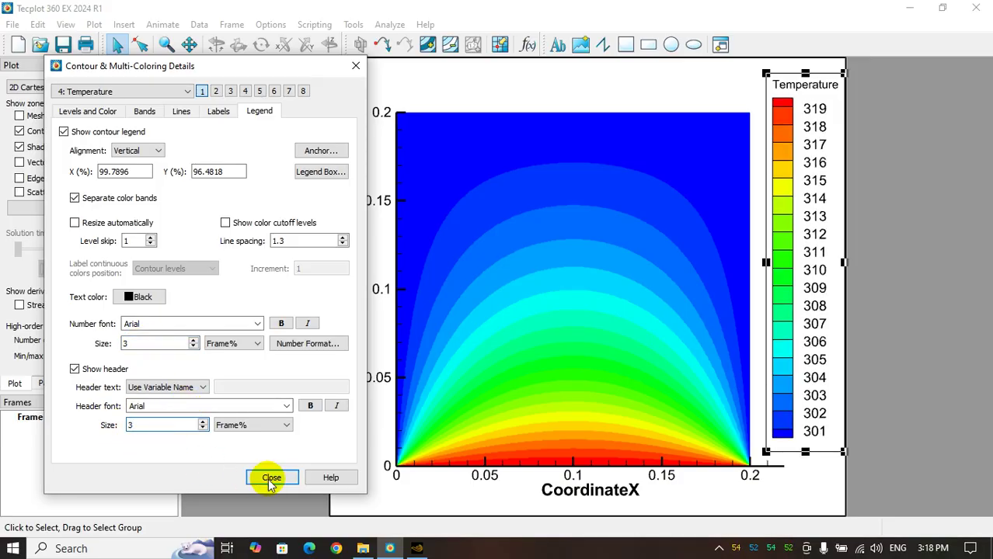
click(797, 416)
drag(795, 398, 773, 414)
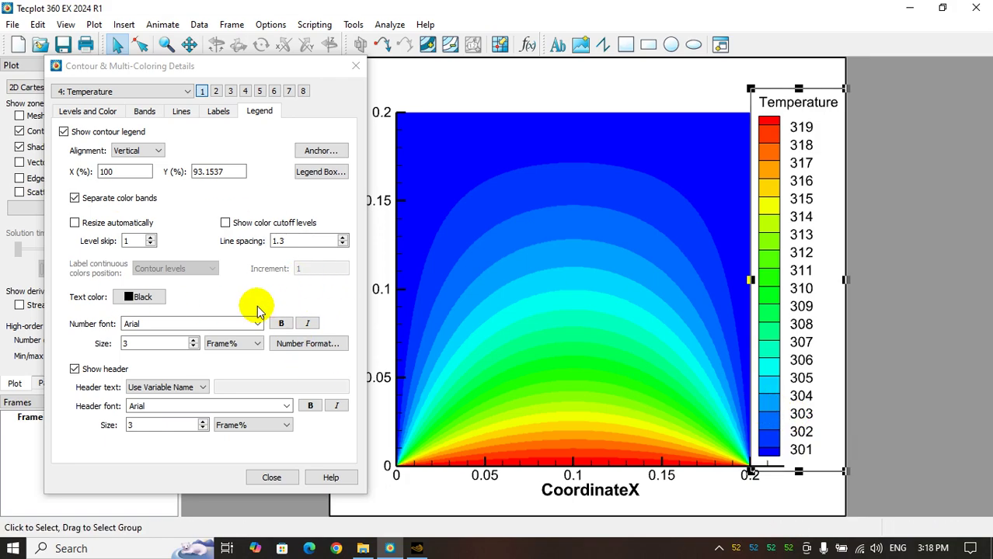
Step: Remove the 319 level from the temperature contour levels
click(87, 111)
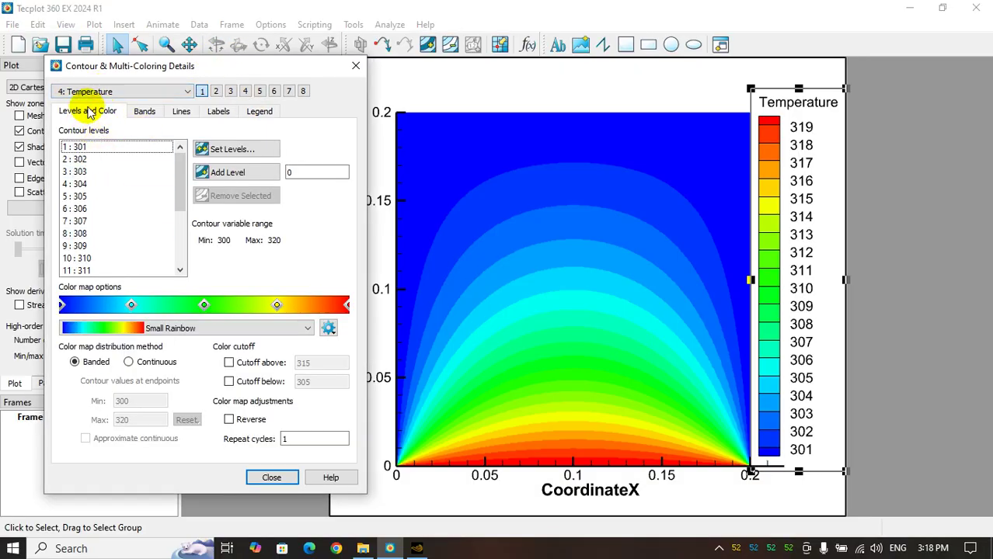
drag(178, 193, 174, 262)
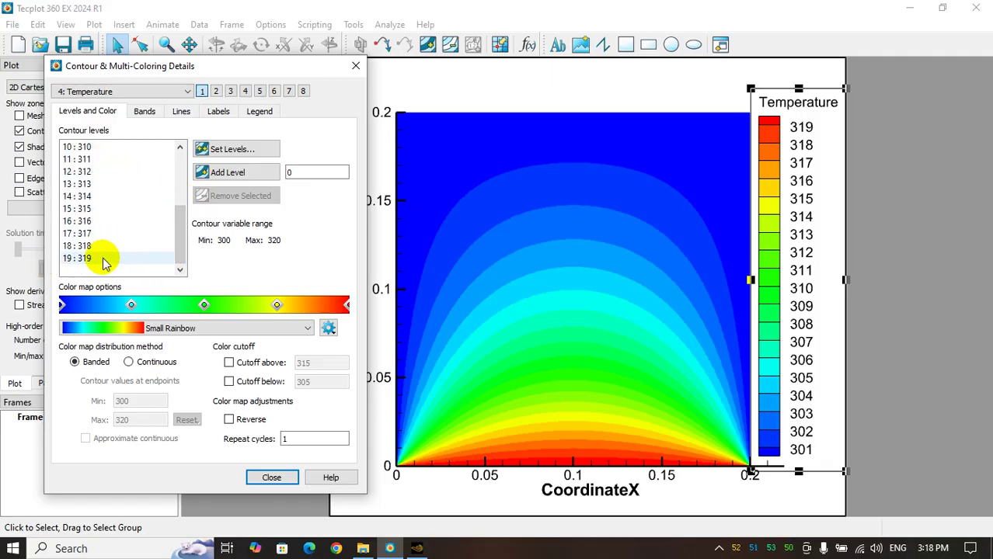
click(88, 265)
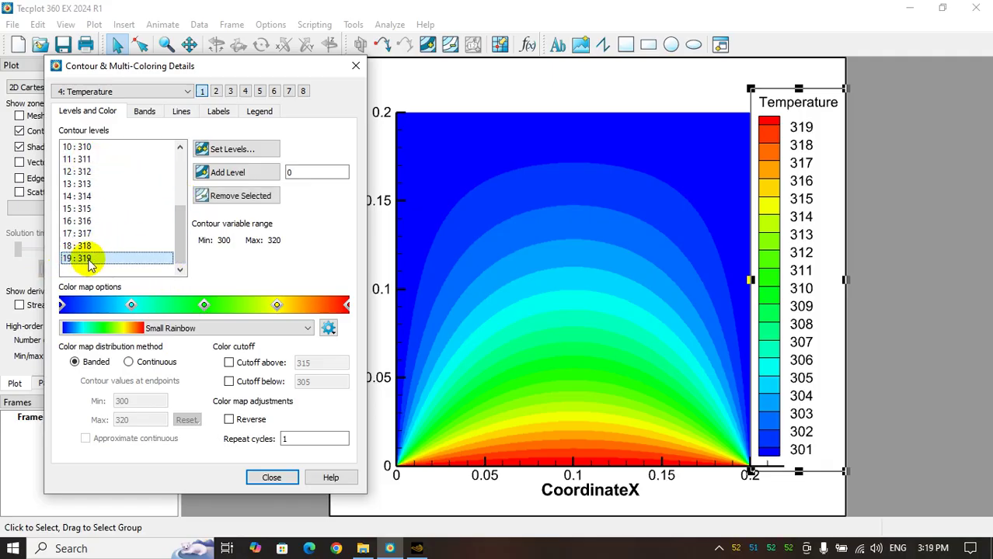
click(229, 197)
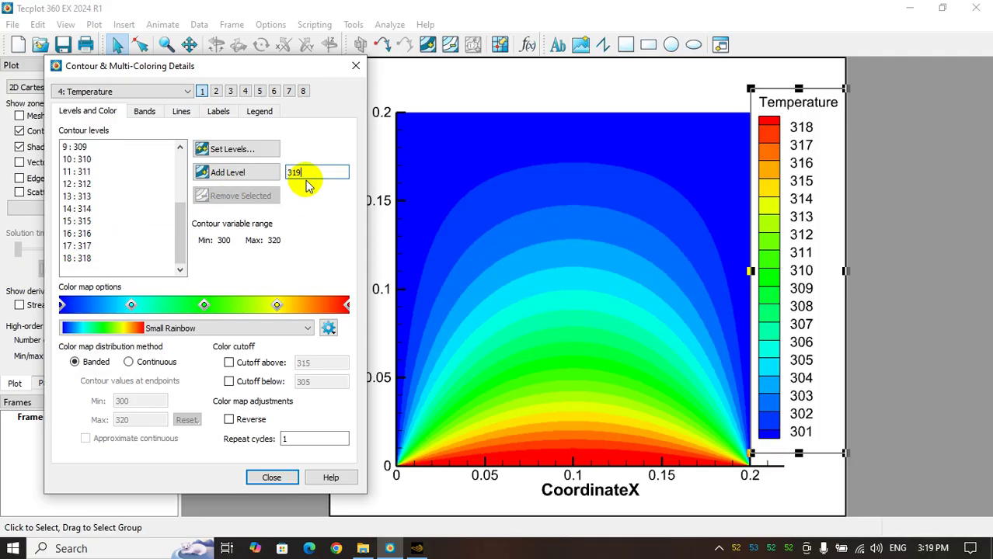
Step: Add the 319 level back to the temperature contour levels and deselect the legend
click(241, 174)
scroll(177, 225, down, 1)
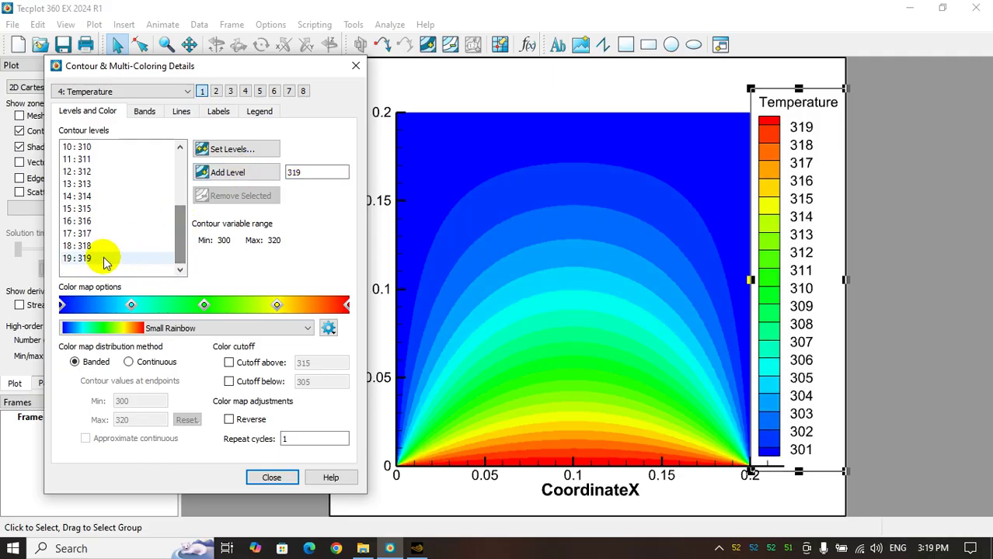
click(264, 477)
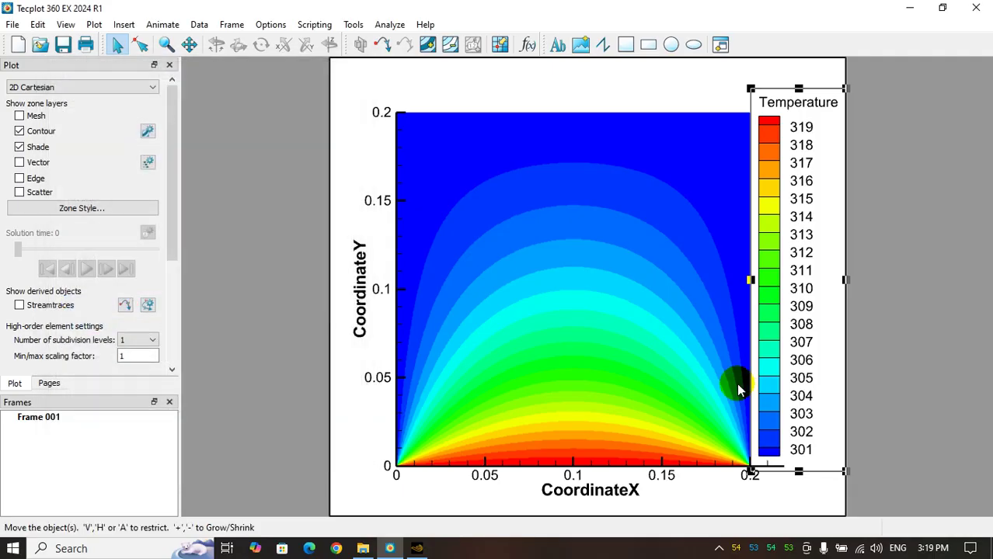
click(762, 490)
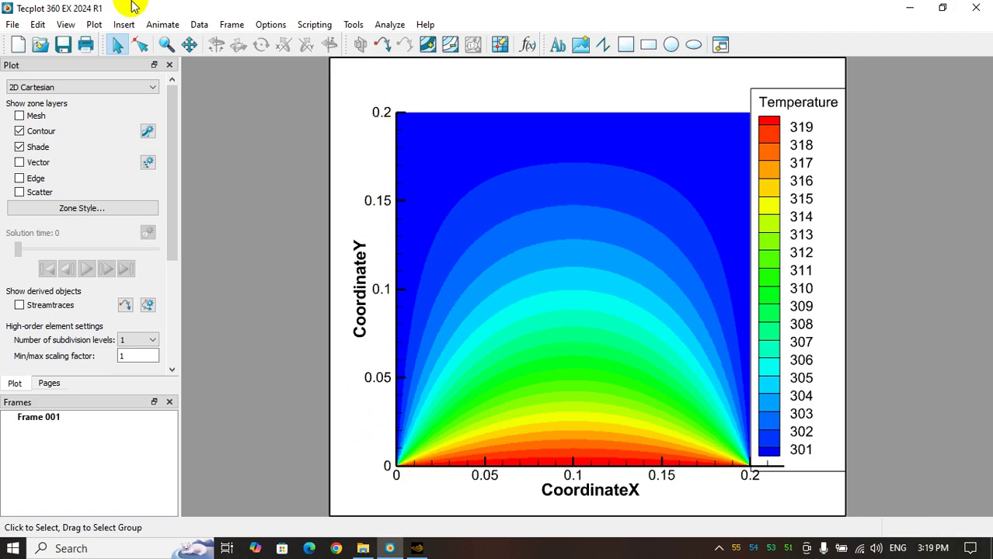
Step: Hide both the X-axis and the Y-axis of the contour plot
click(92, 25)
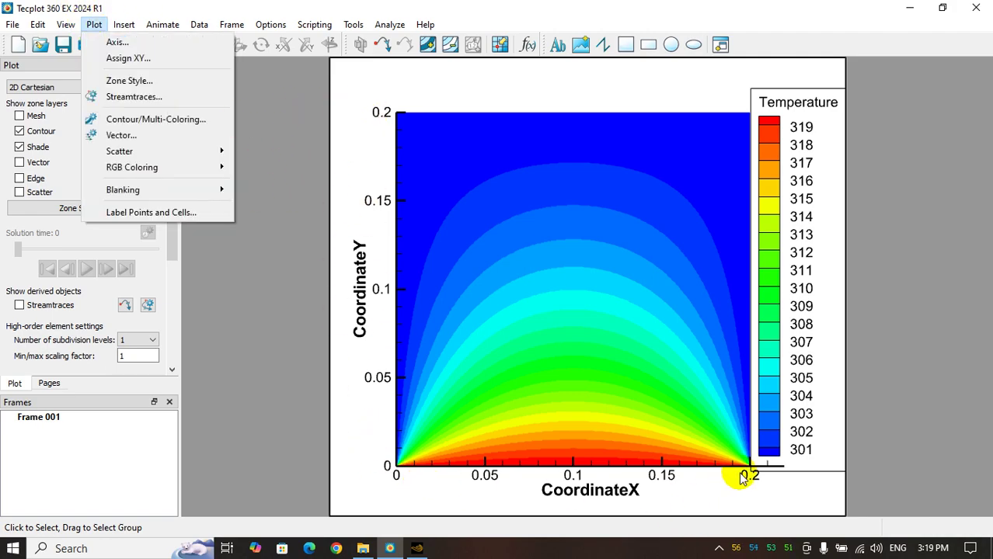
click(118, 43)
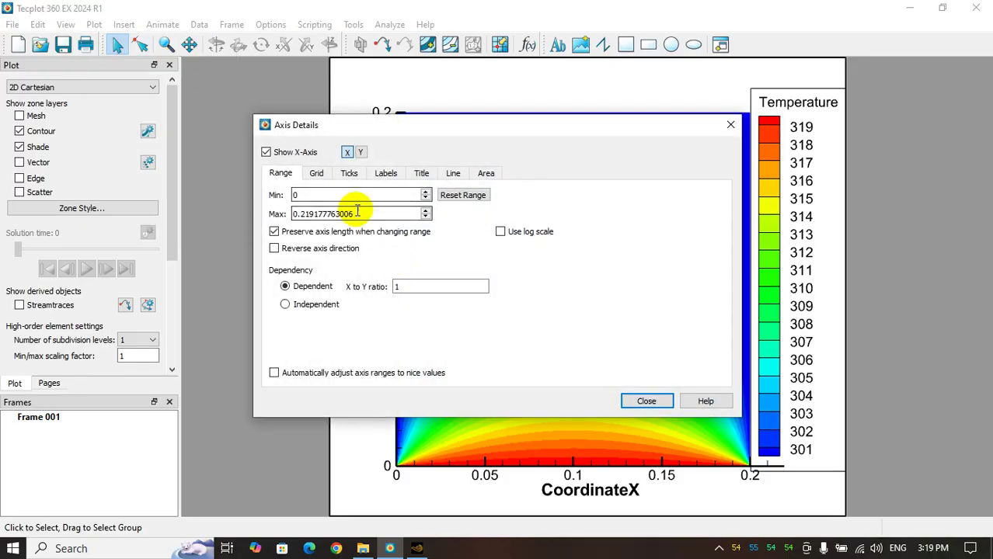
click(266, 152)
click(360, 152)
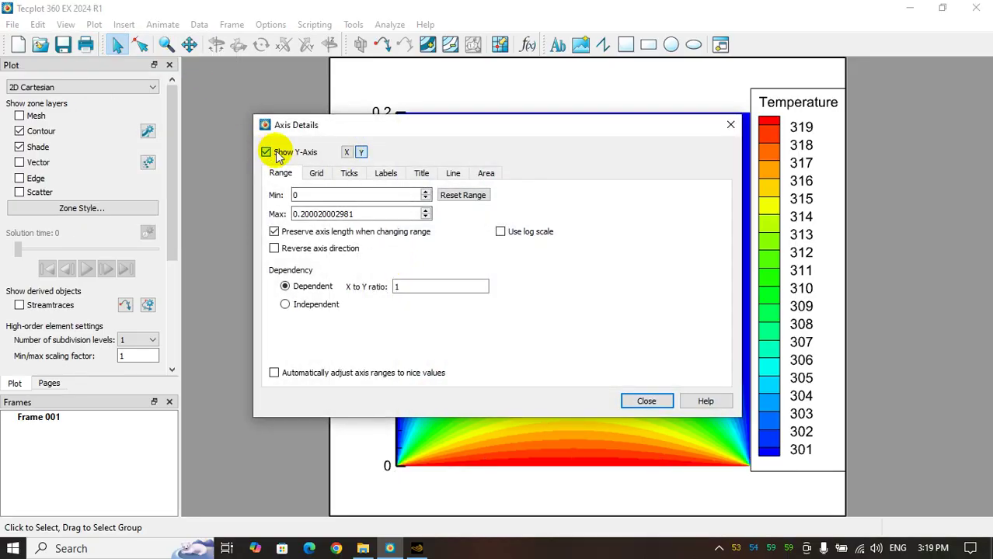
click(277, 155)
drag(294, 127, 64, 59)
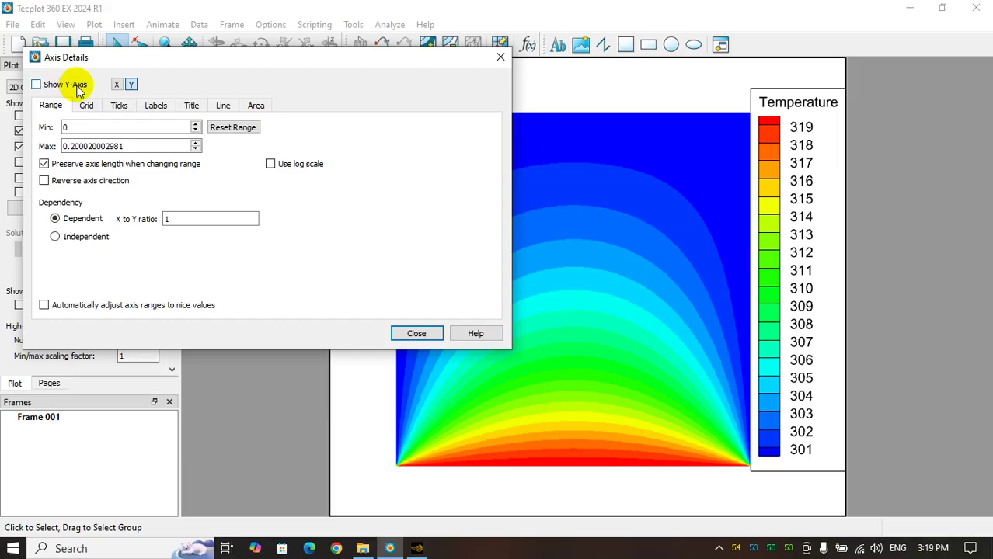
click(400, 333)
Step: Set the temperature legend's box style to No box
double_click(812, 462)
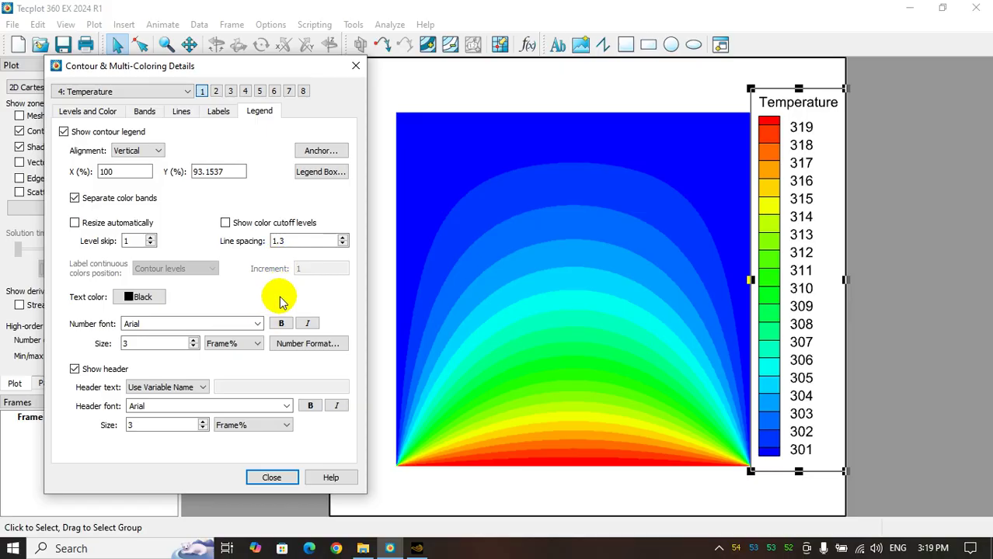
click(319, 174)
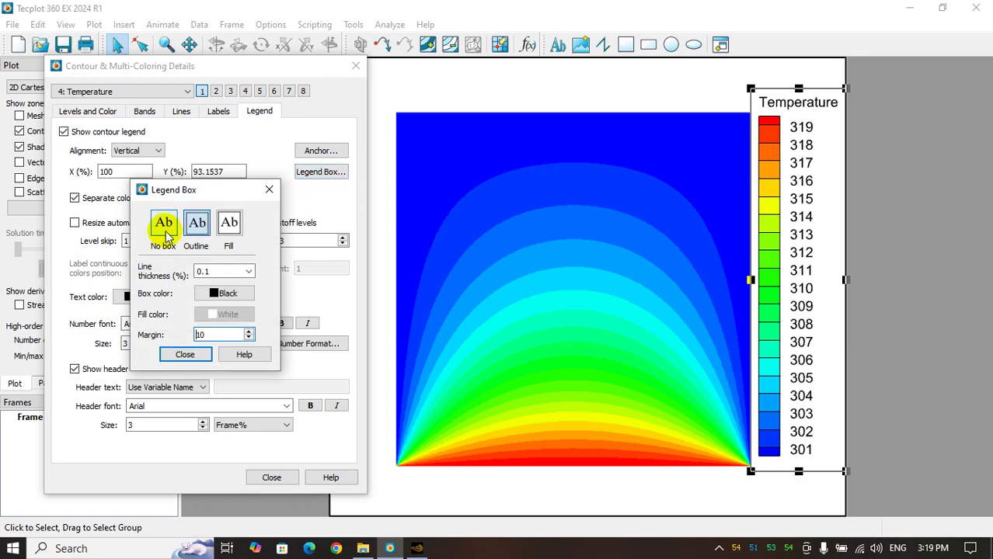
click(164, 230)
click(176, 354)
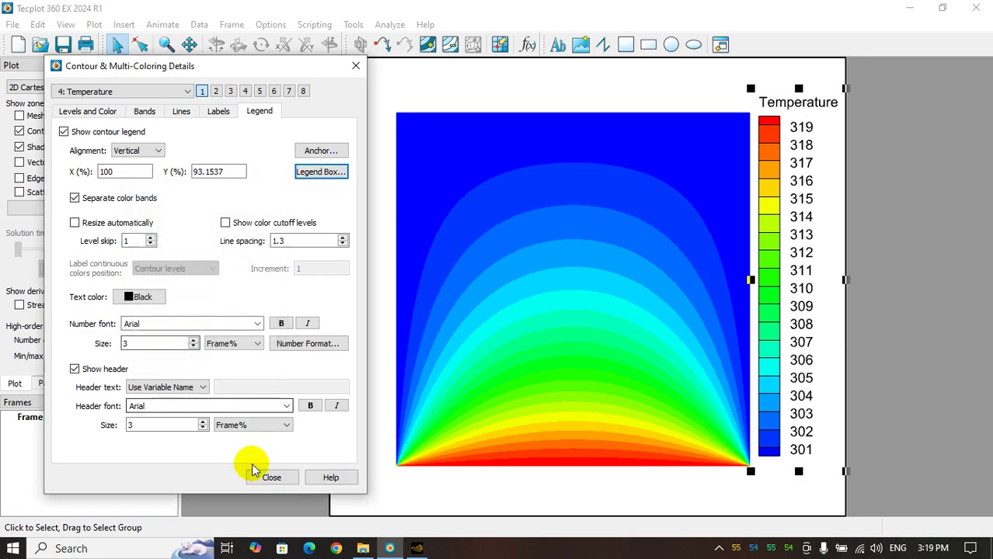
click(264, 477)
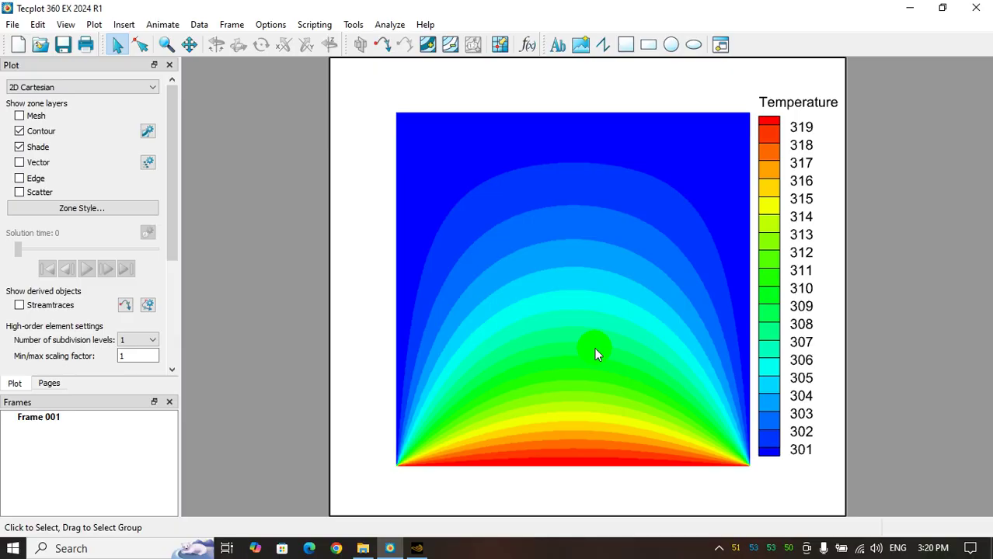
Step: Delete the temperature legend and turn off the Contour and Shade zone layers
click(806, 153)
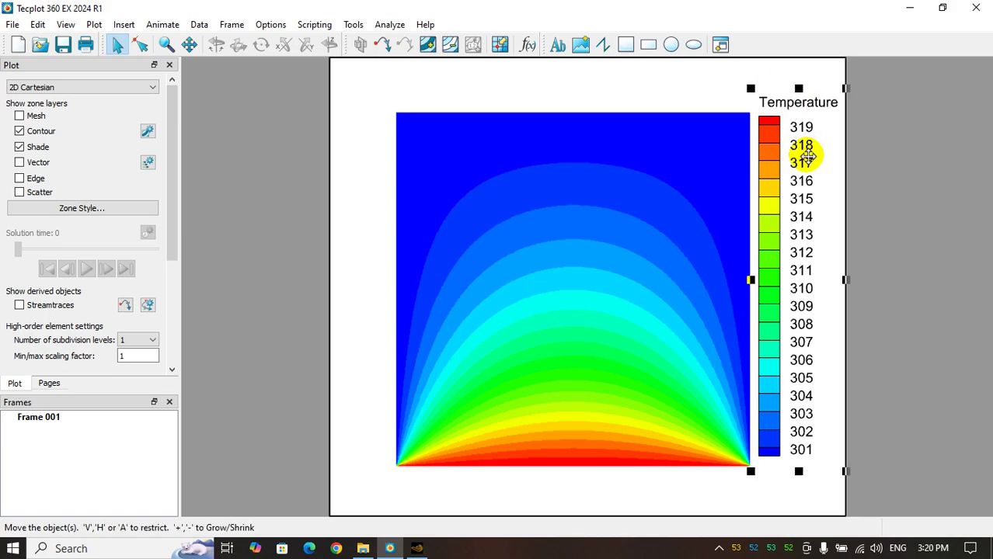
right_click(791, 129)
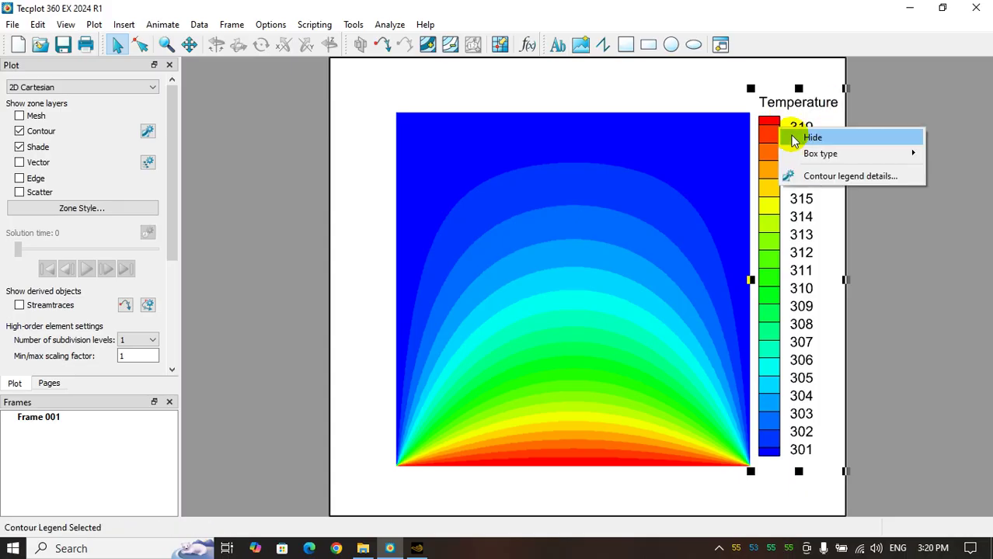
click(793, 107)
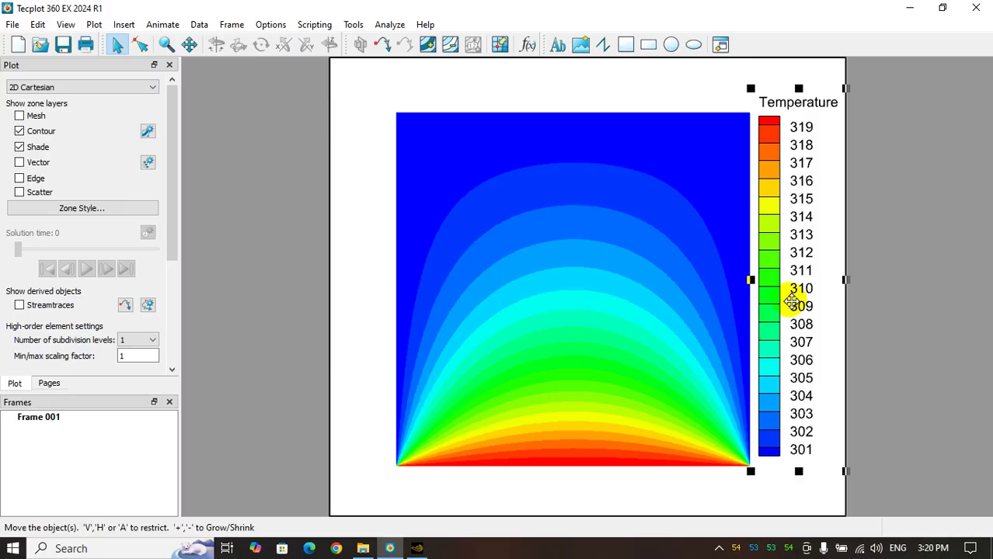
key(Delete)
click(525, 294)
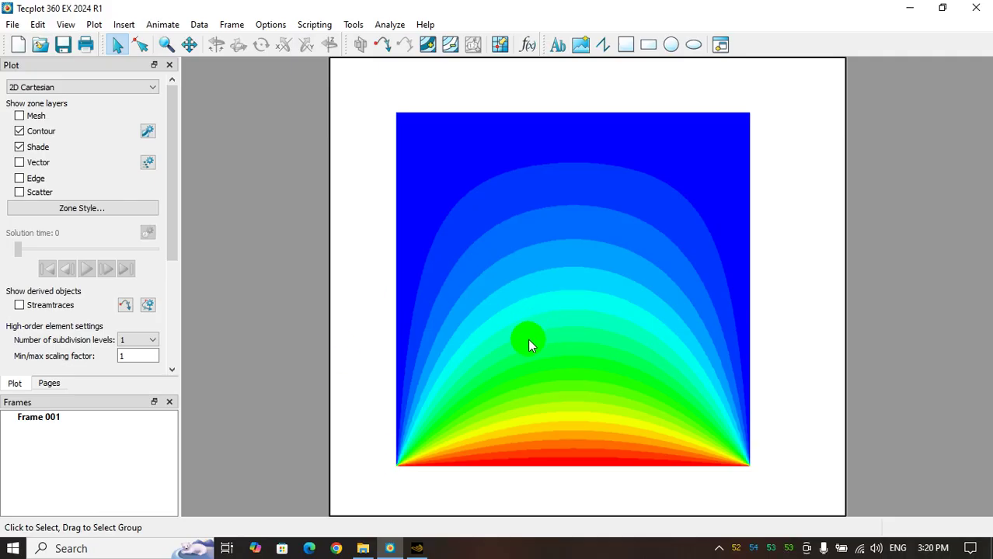
click(20, 130)
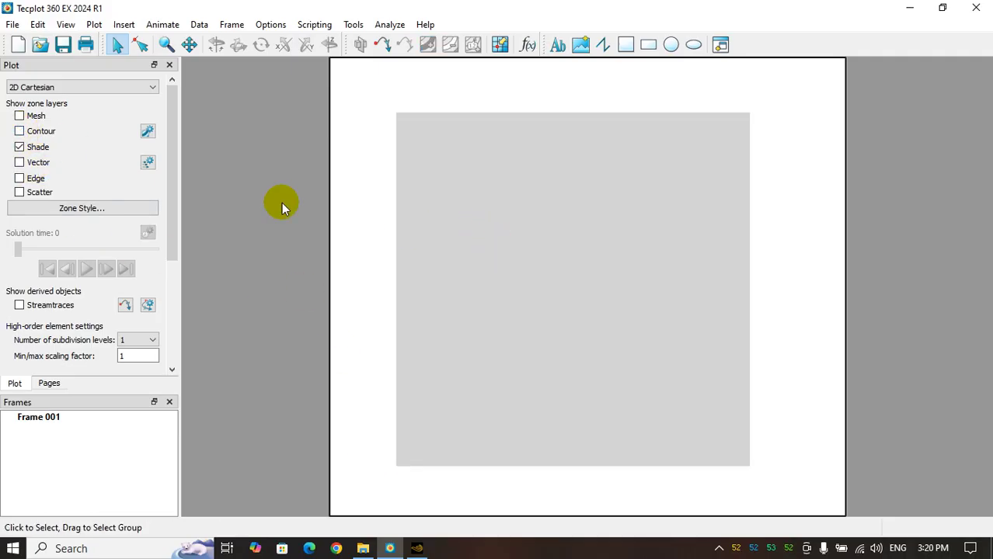
click(19, 146)
Step: Show the paper on screen and set its fill color to green
click(12, 24)
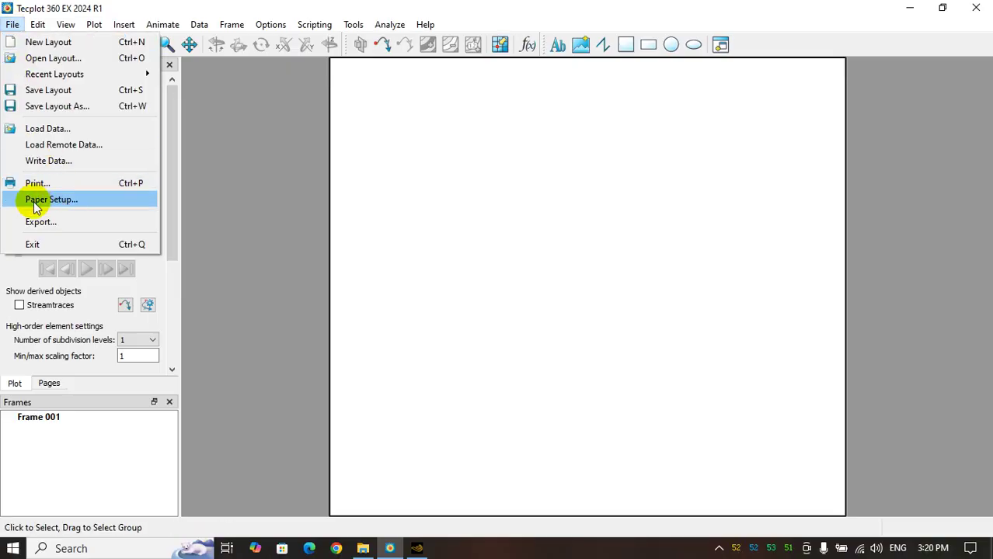
click(62, 200)
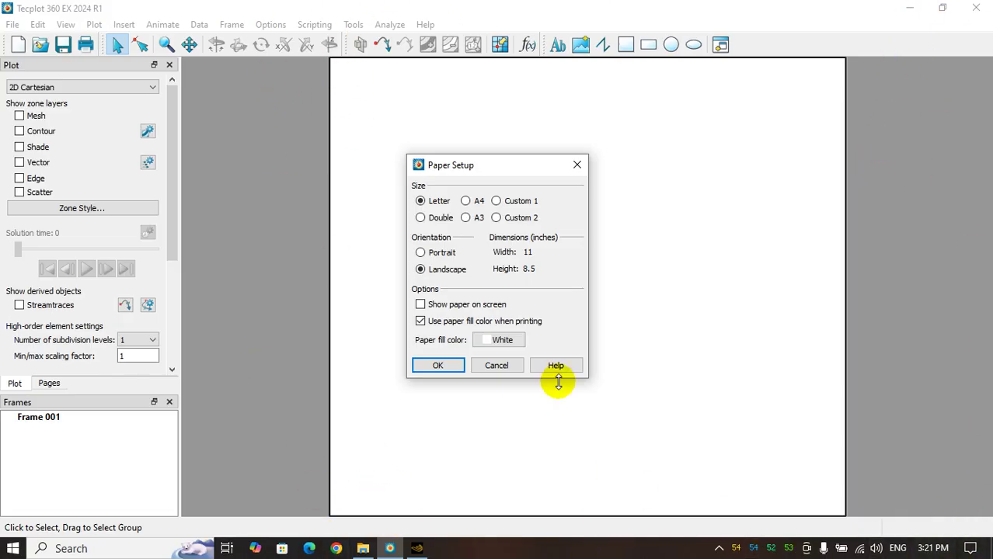
click(498, 339)
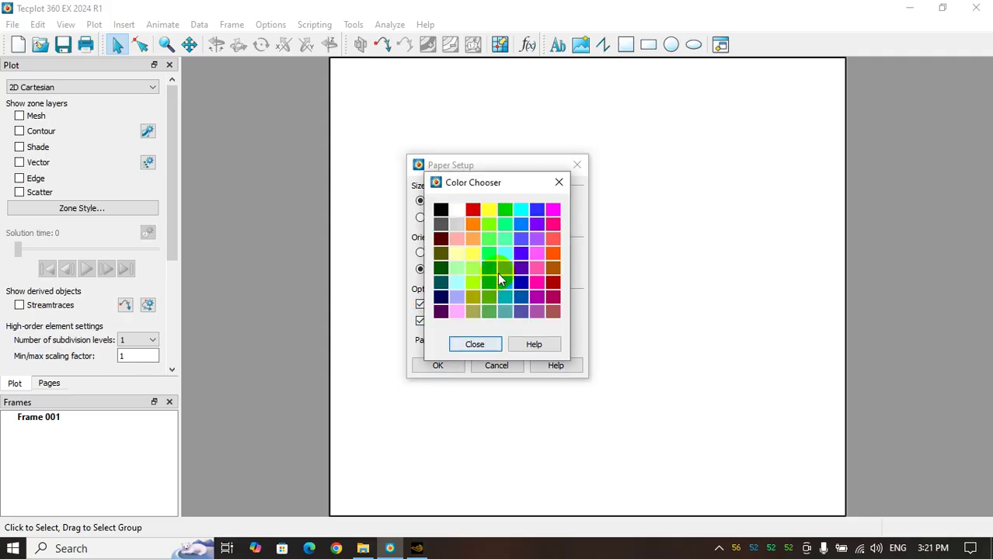
click(504, 210)
click(437, 365)
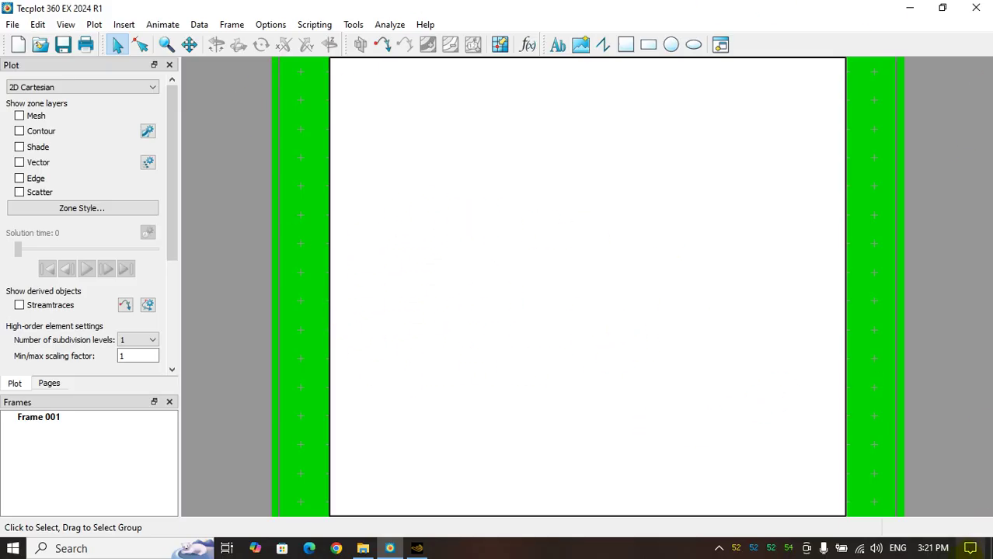
Step: Move the frame toward the paper's upper-left corner and widen it almost to the paper's right edge
drag(847, 311, 550, 335)
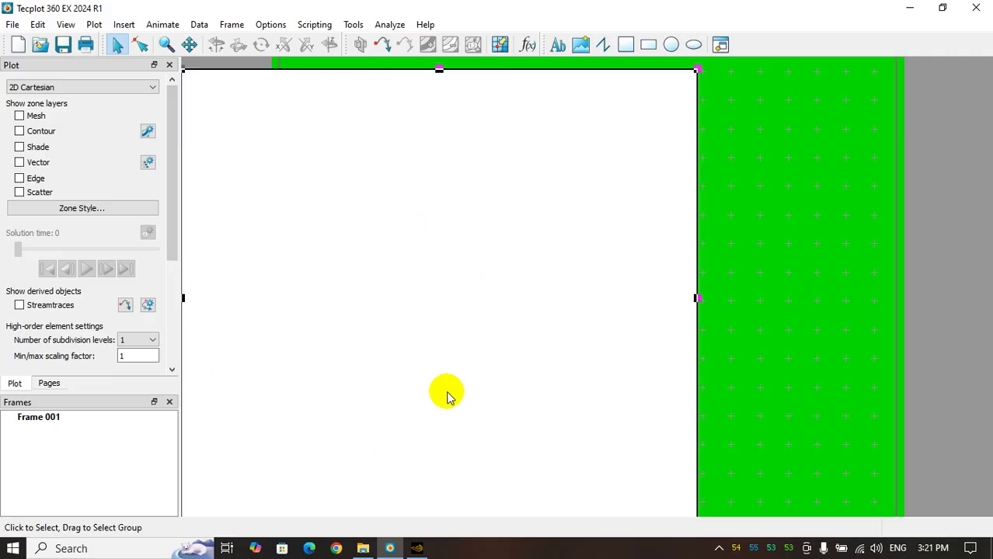
click(11, 25)
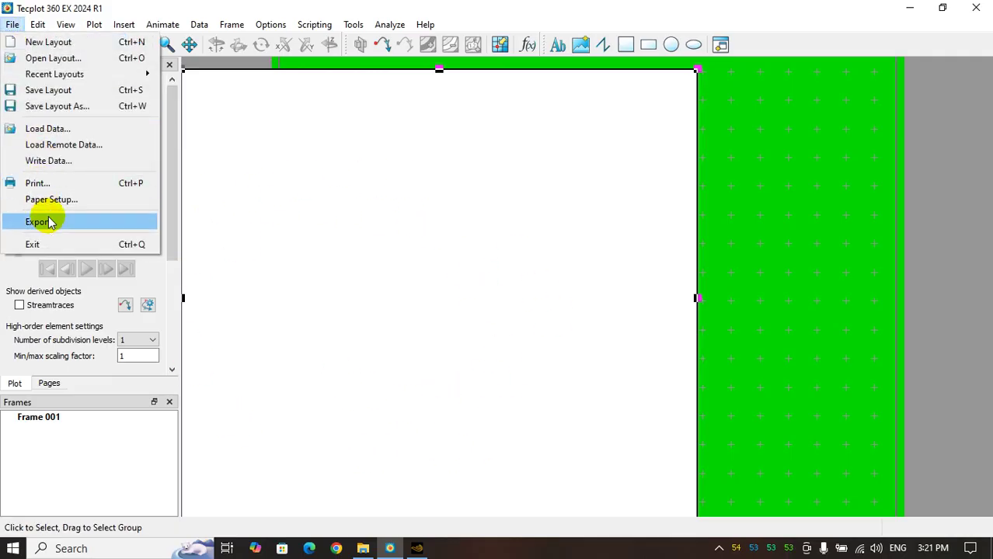
click(522, 213)
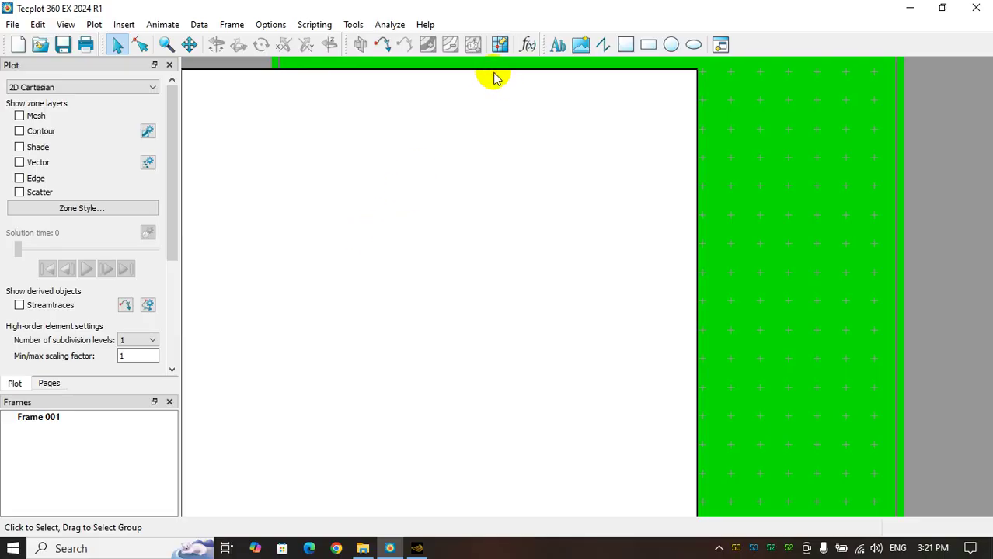
drag(412, 69, 497, 63)
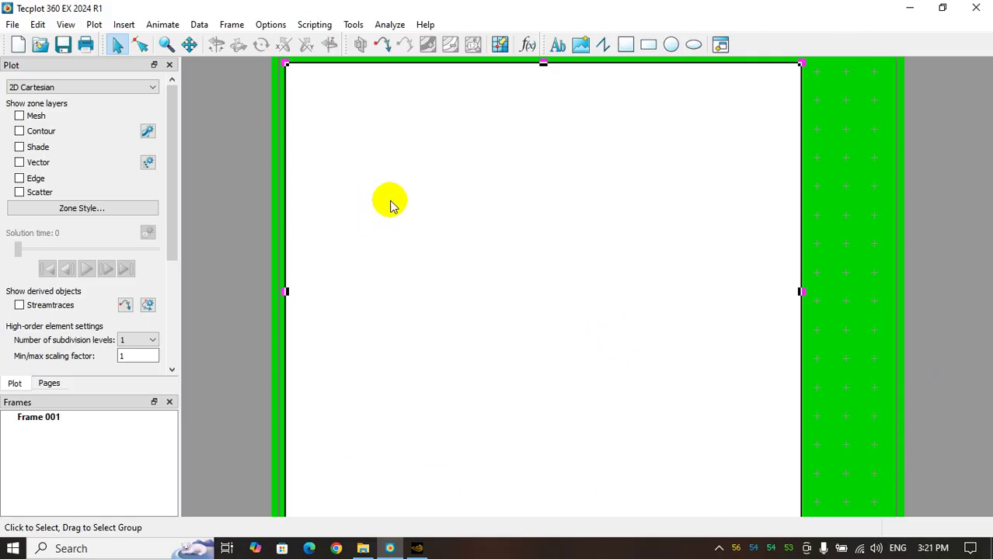
drag(796, 132, 794, 131)
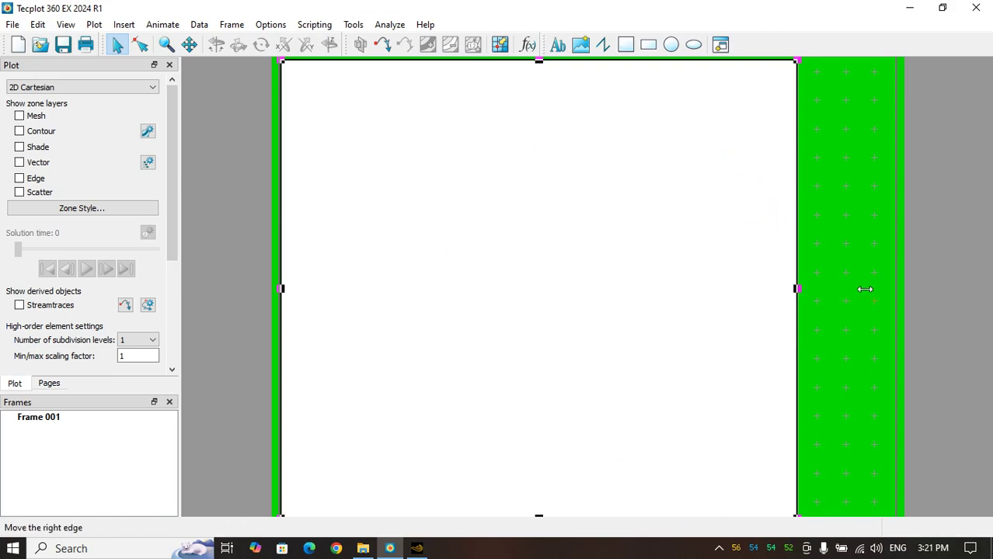
drag(865, 289, 893, 291)
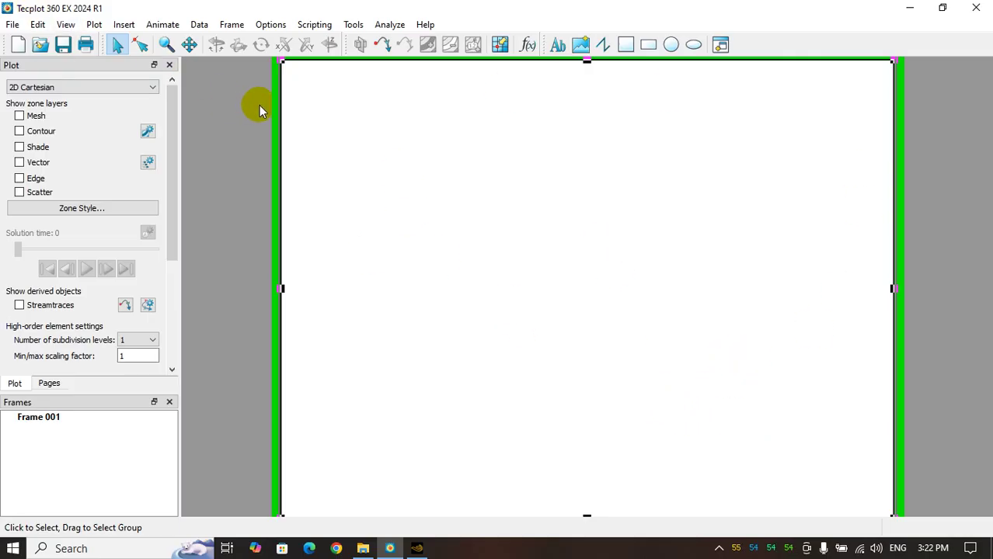
Step: Set the active frame's width to 11
double_click(896, 167)
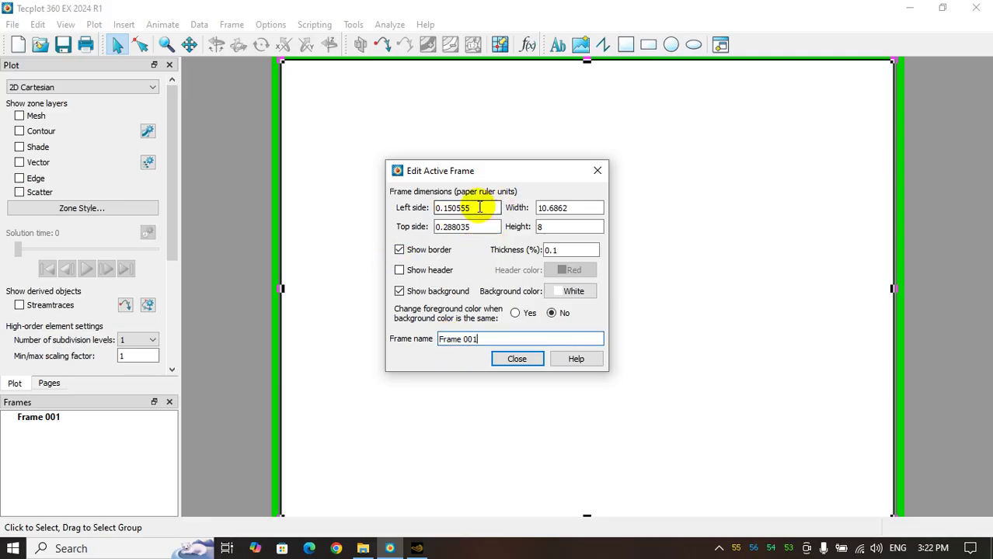
double_click(571, 209)
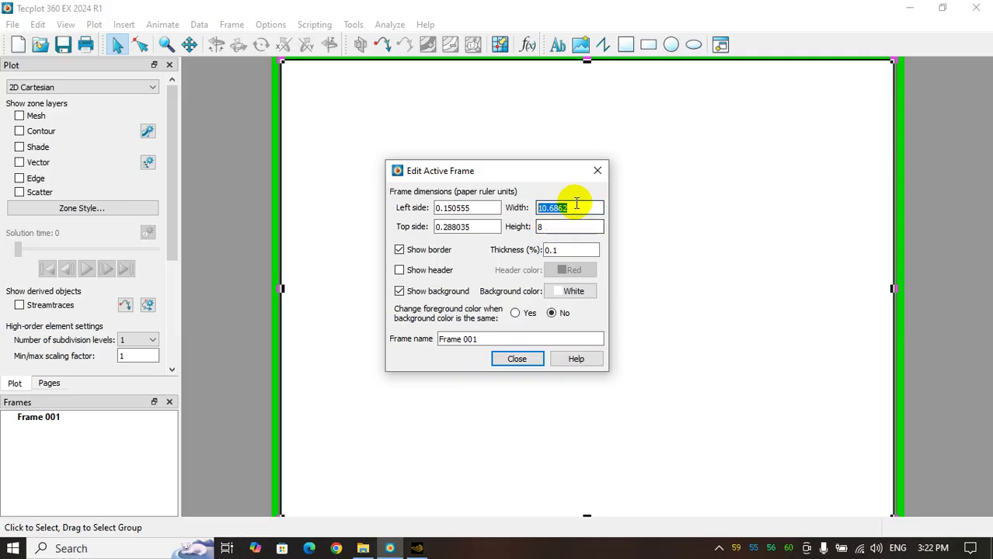
text(1)
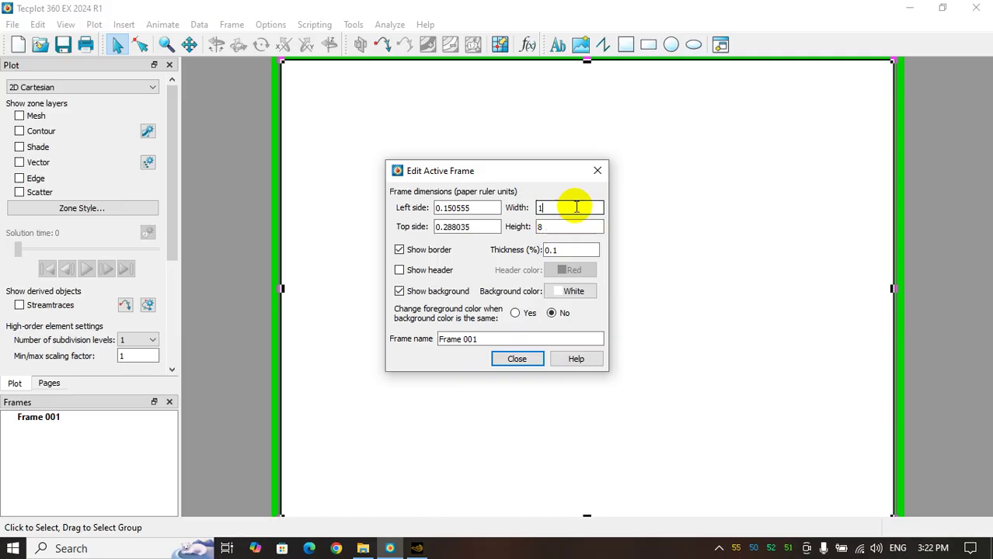
text(1)
click(518, 360)
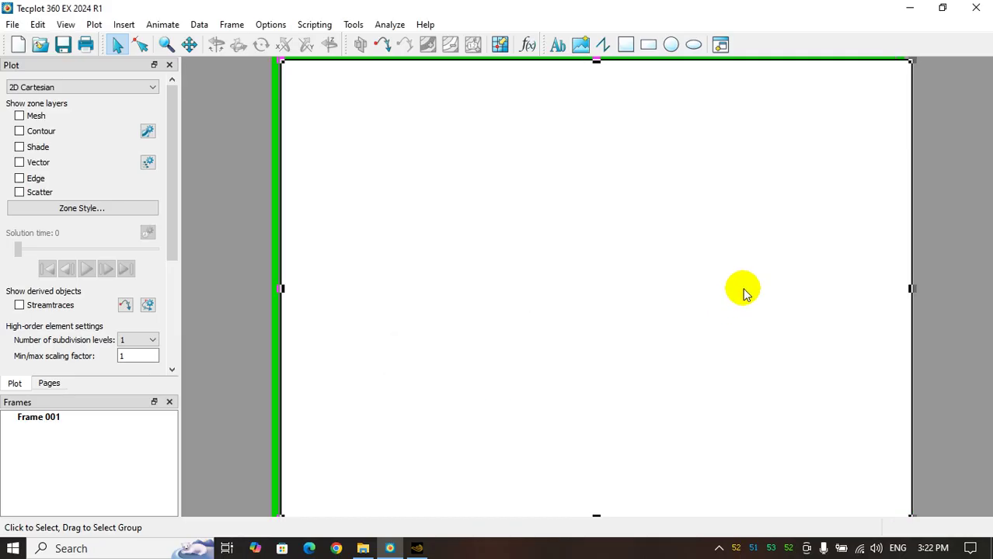
Step: Set the active frame's left side and top side positions to 0
click(914, 201)
drag(911, 200, 907, 200)
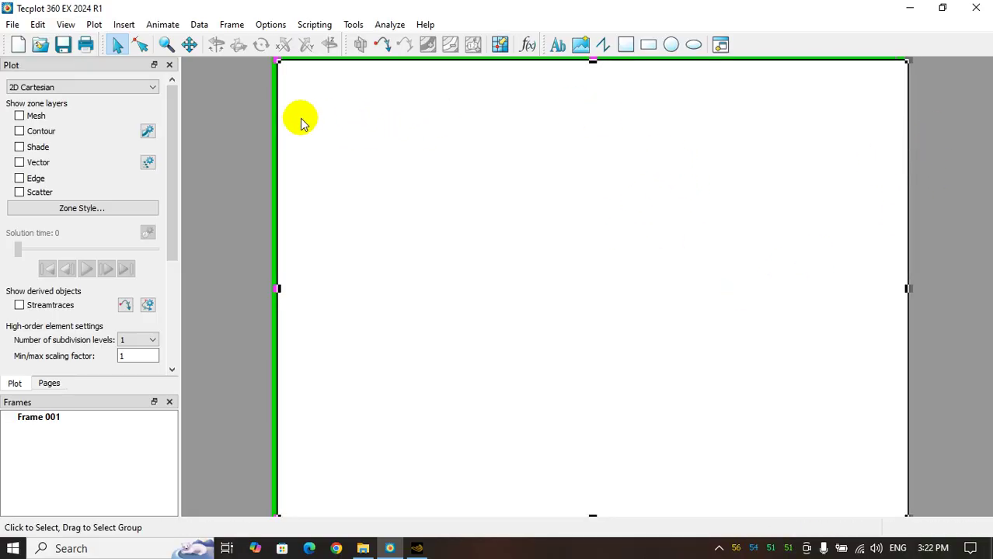
double_click(277, 122)
double_click(449, 207)
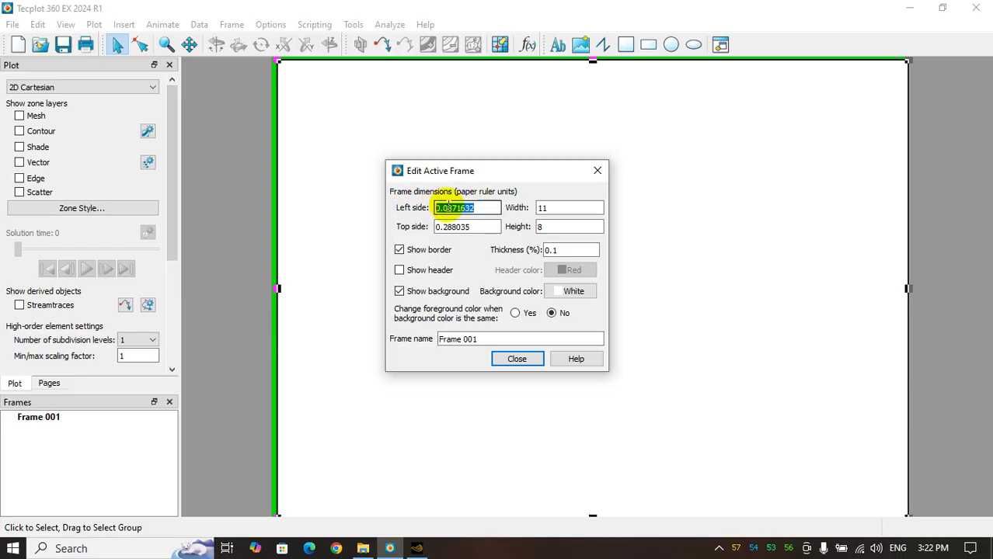
text(0)
double_click(463, 226)
text(0)
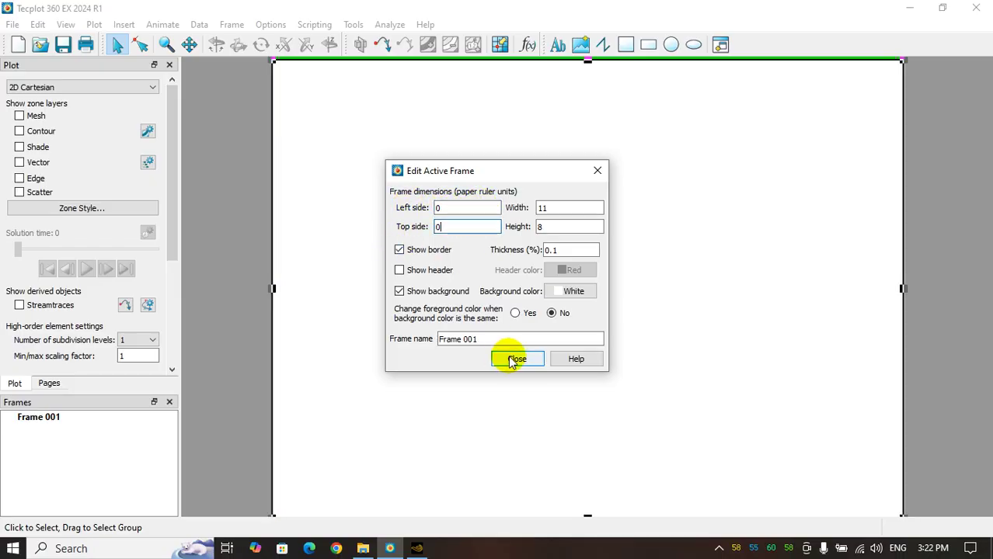
click(516, 359)
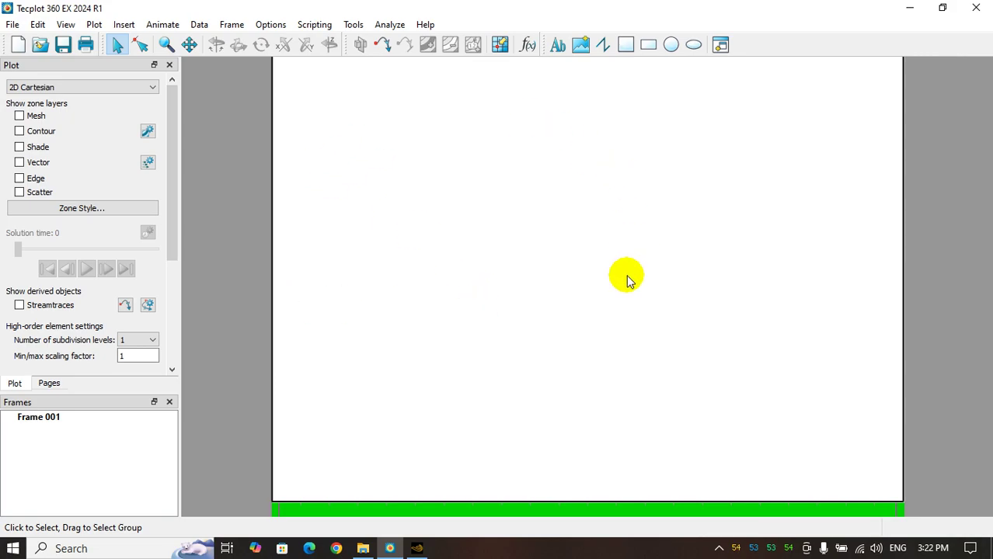
Step: Create a new frame in the paper's lower-left area, spanning a little under half the paper's width, and select it
click(230, 24)
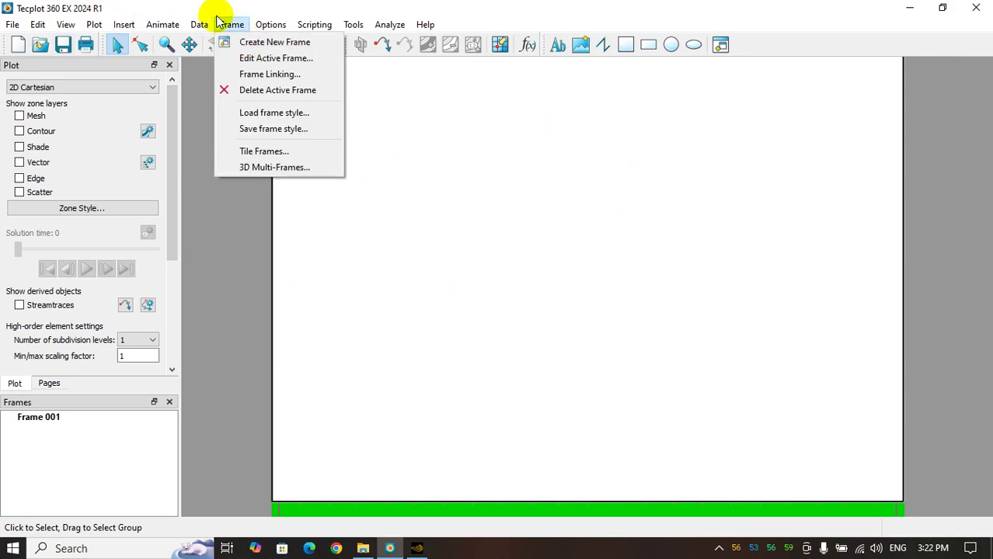
click(242, 42)
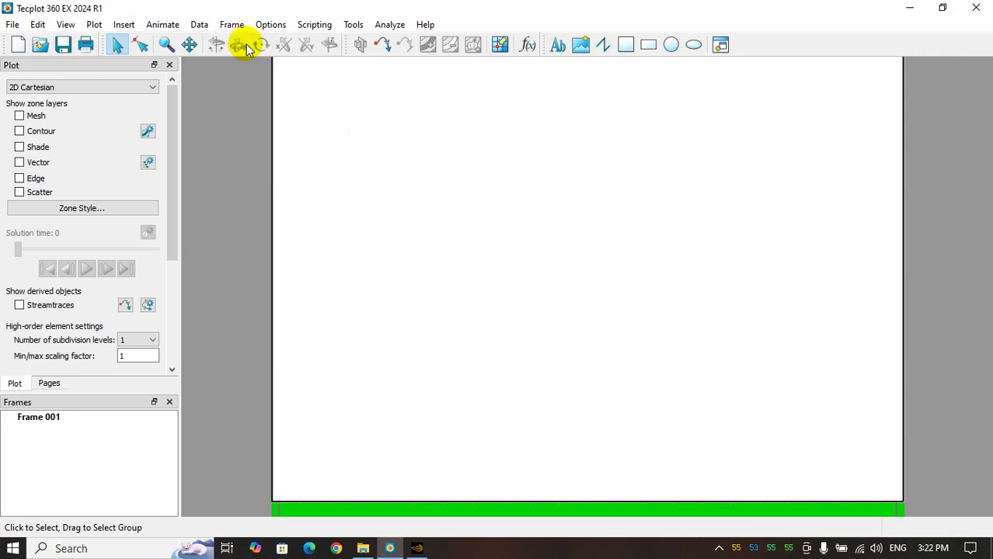
mouse_move(288, 238)
mouse_down()
mouse_move(580, 466)
mouse_move(568, 476)
mouse_up()
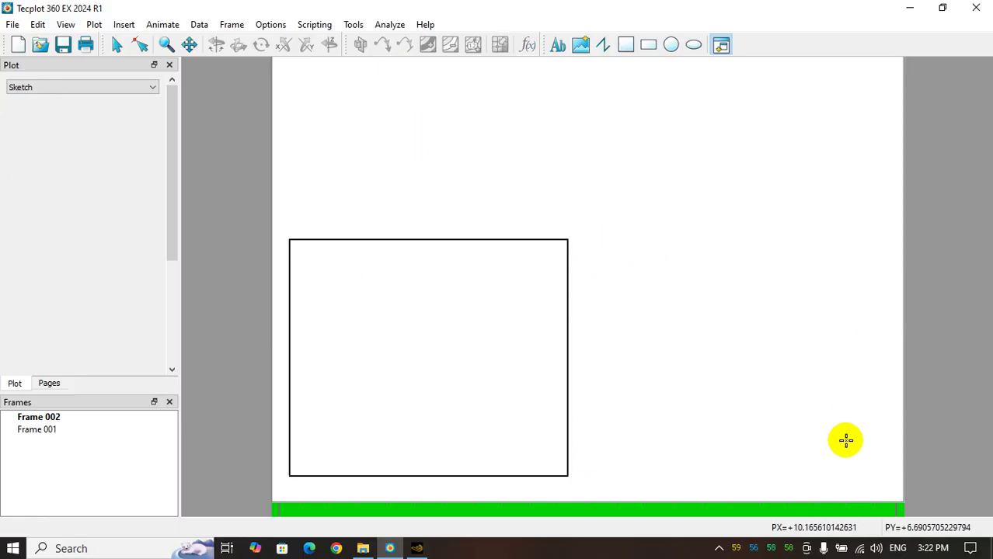
click(542, 174)
click(568, 296)
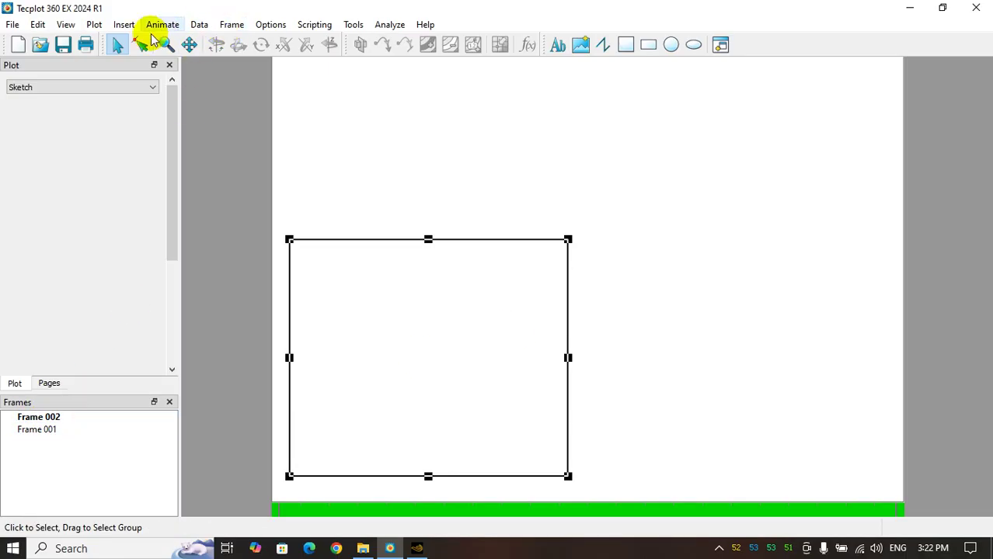
Step: Load the data file temperature contour.plt into the new frame
click(12, 24)
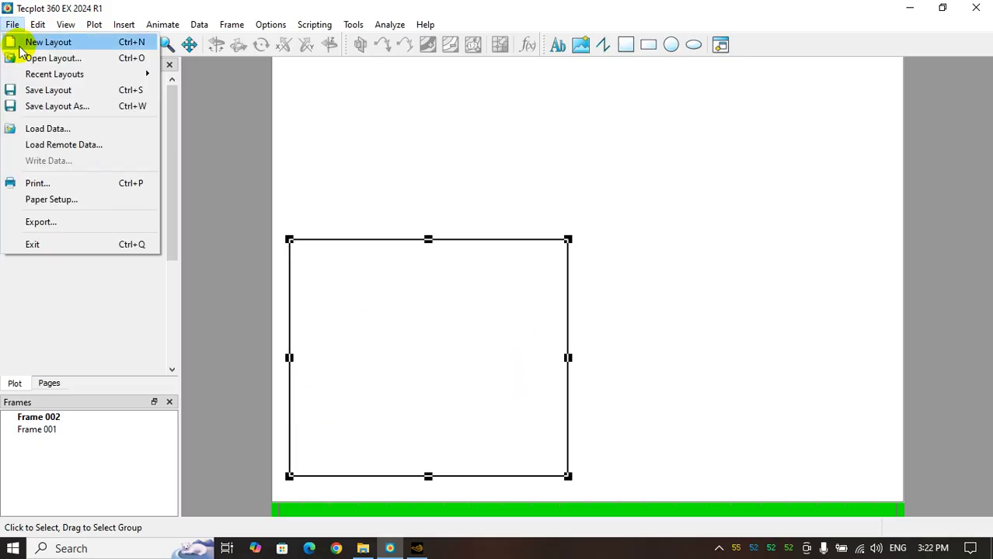
click(45, 130)
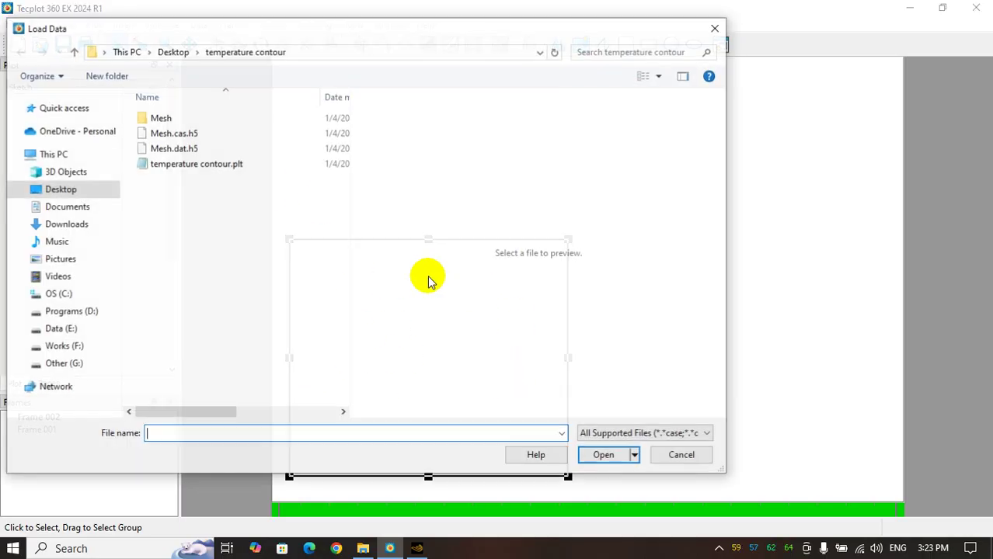
double_click(198, 173)
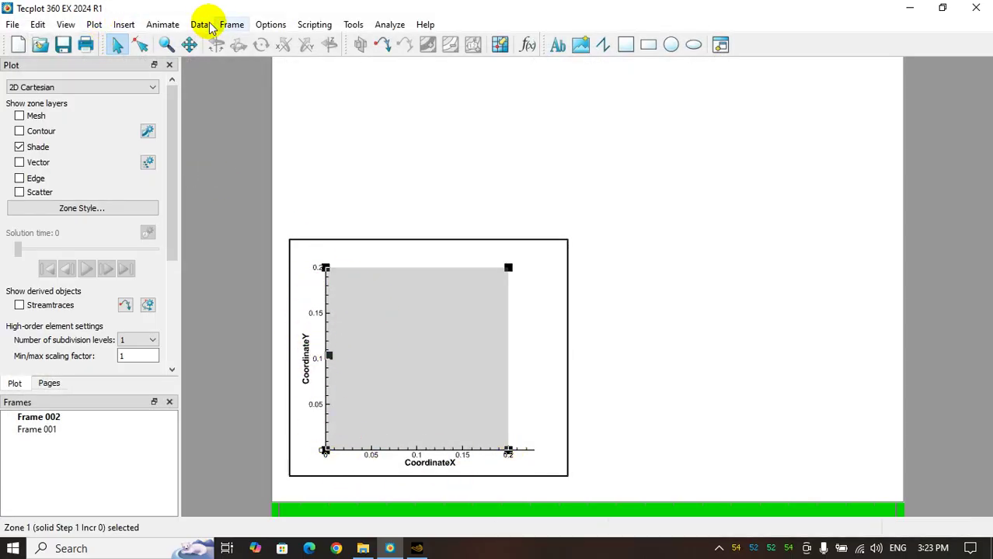
Step: Hide both the Y-axis and the X-axis of the new frame's plot
click(94, 24)
click(114, 43)
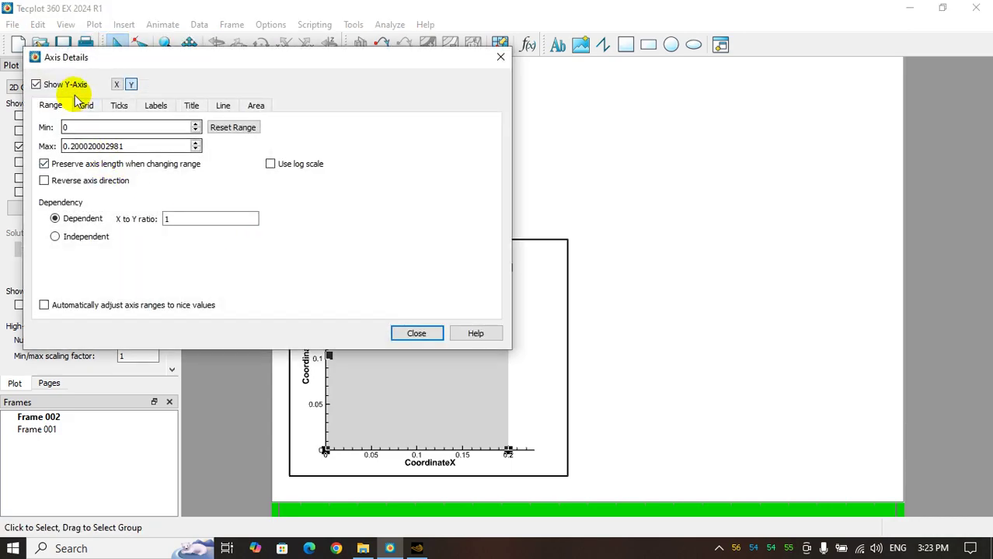
click(36, 84)
click(117, 84)
click(76, 89)
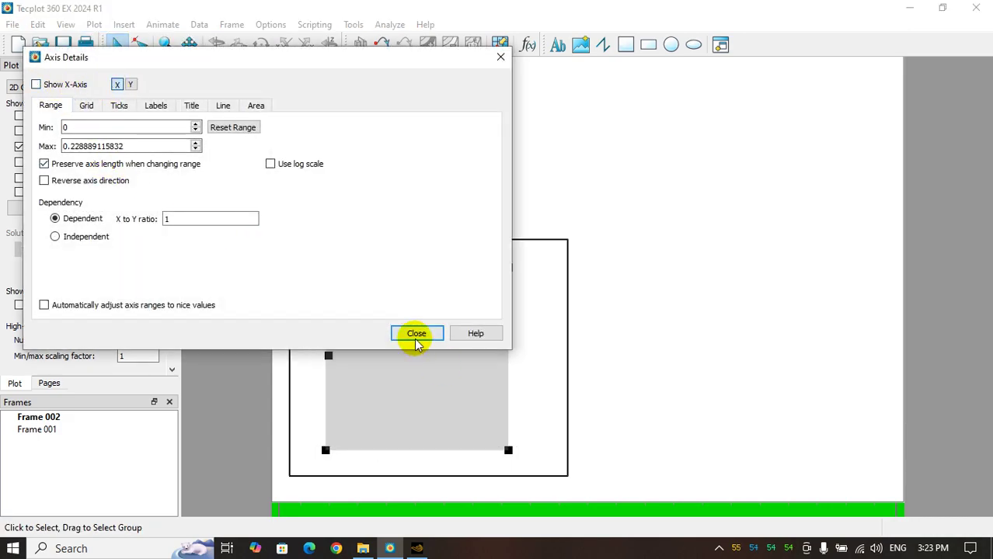
click(415, 334)
Step: Turn on the contour layer in the new frame and set its contour variable to Temperature
click(36, 131)
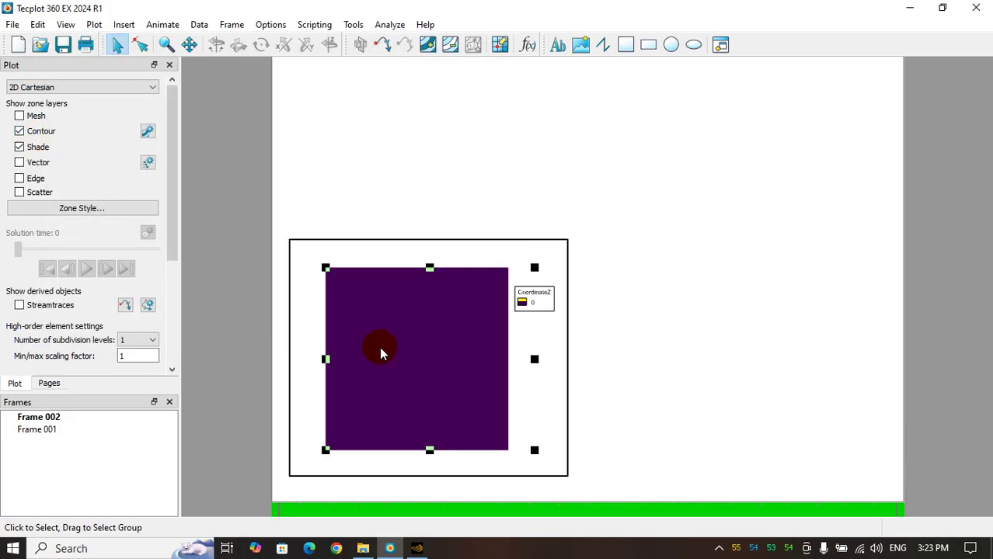
click(161, 92)
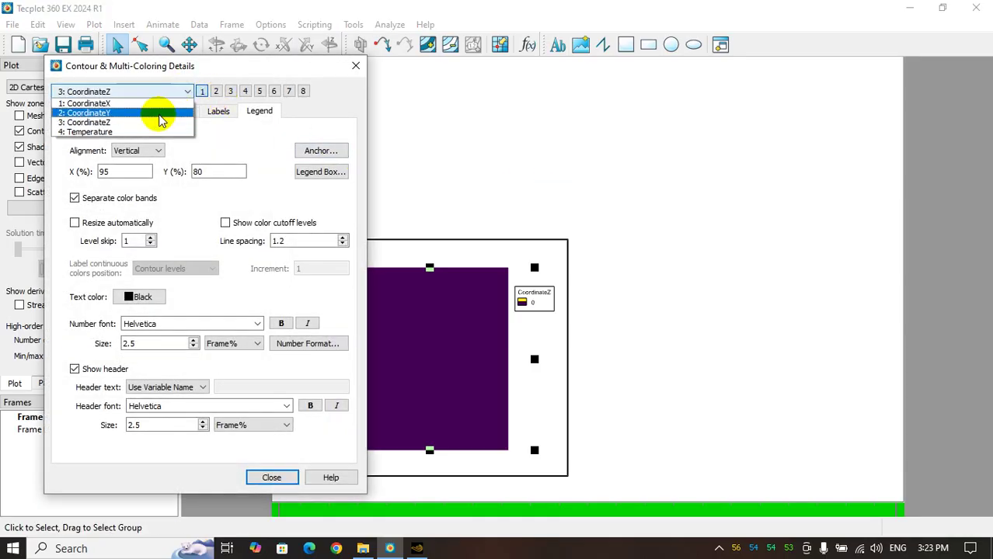
click(116, 133)
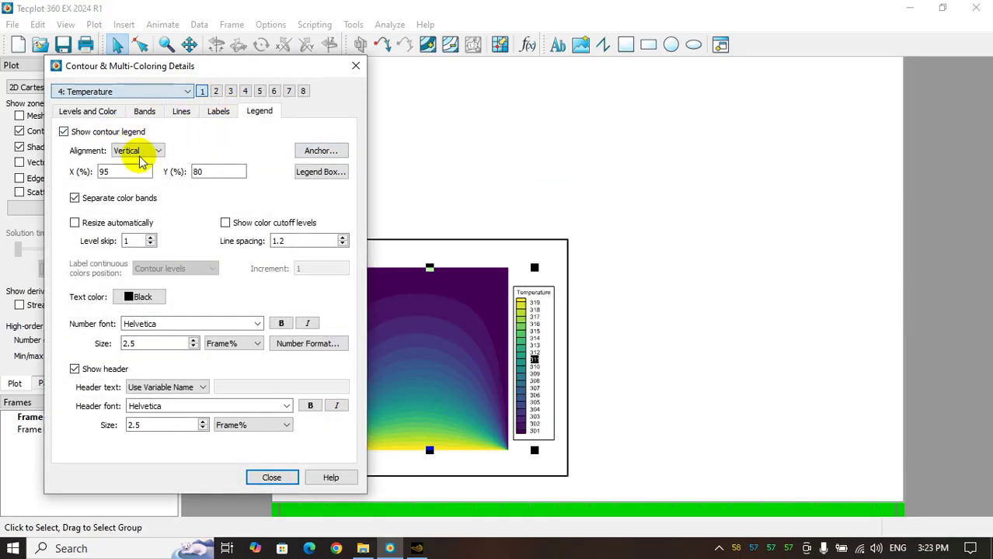
Step: Change the temperature contour's color map to Small Rainbow
click(87, 110)
click(180, 329)
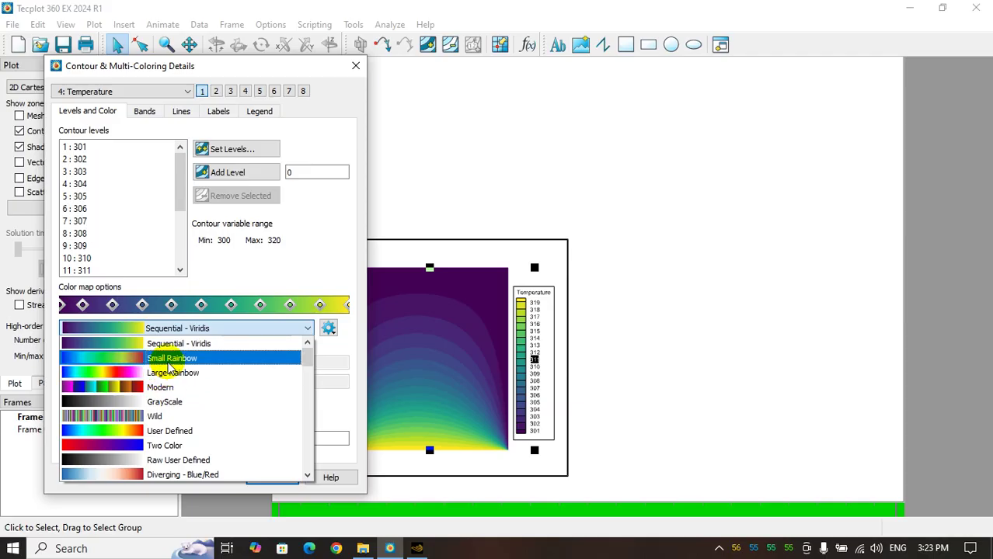
click(162, 357)
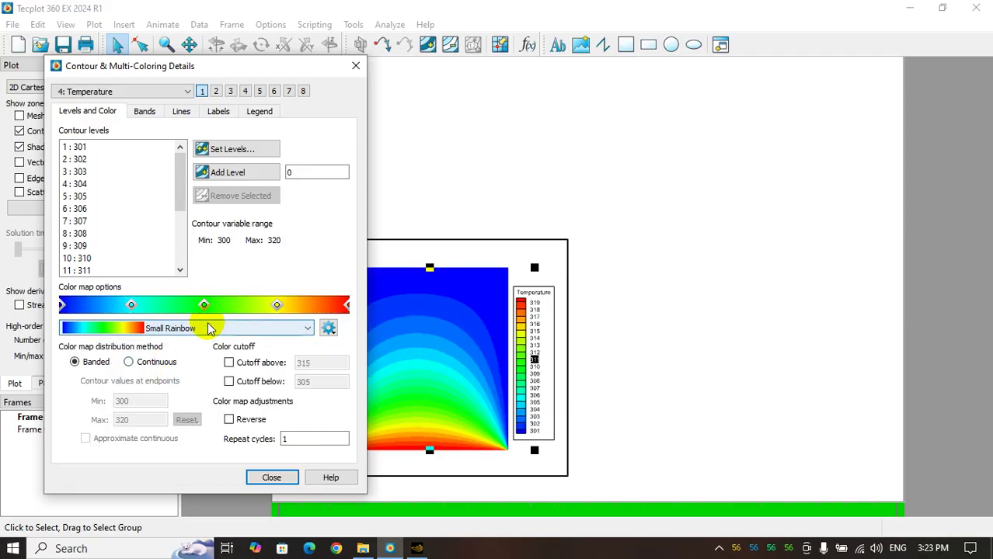
Step: Delete the contour legend from the new frame and turn on the edge layer of the plot
click(541, 296)
key(Delete)
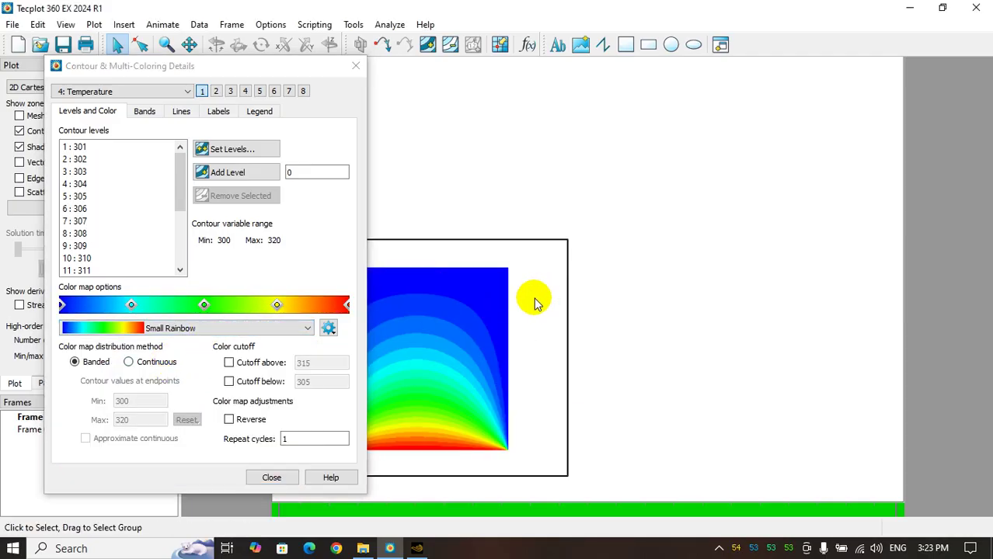
click(356, 65)
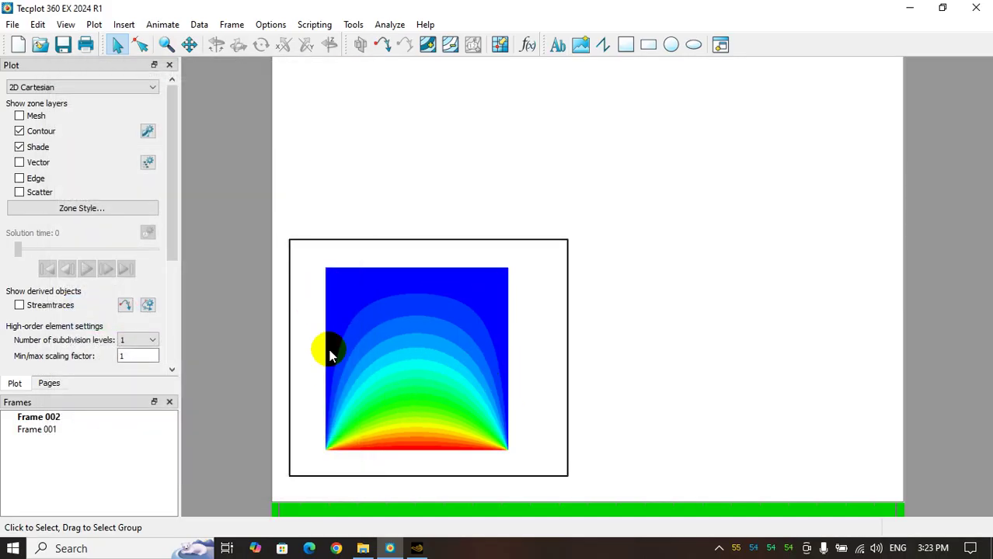
click(19, 179)
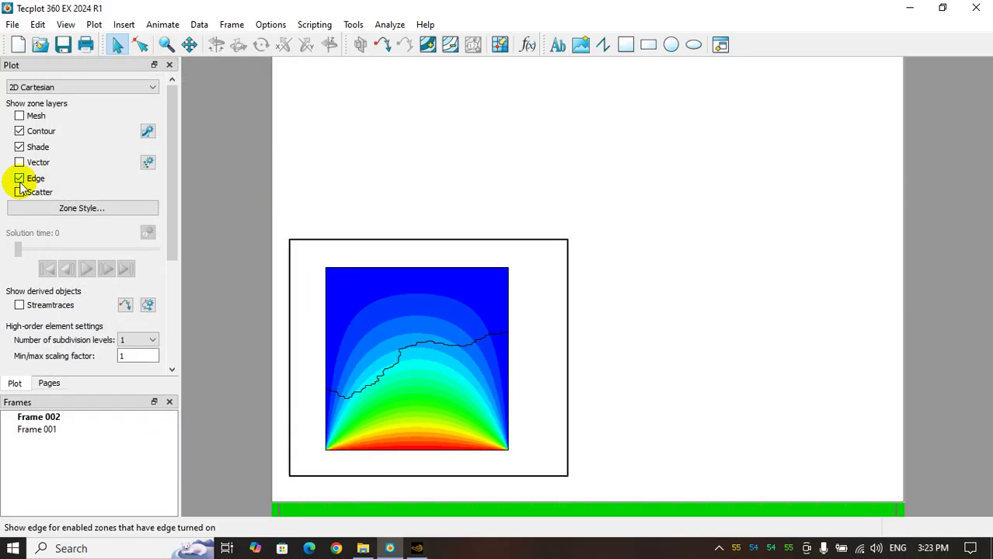
Step: Examine the zone style settings for the listed zones, including the mesh and contour options
click(66, 208)
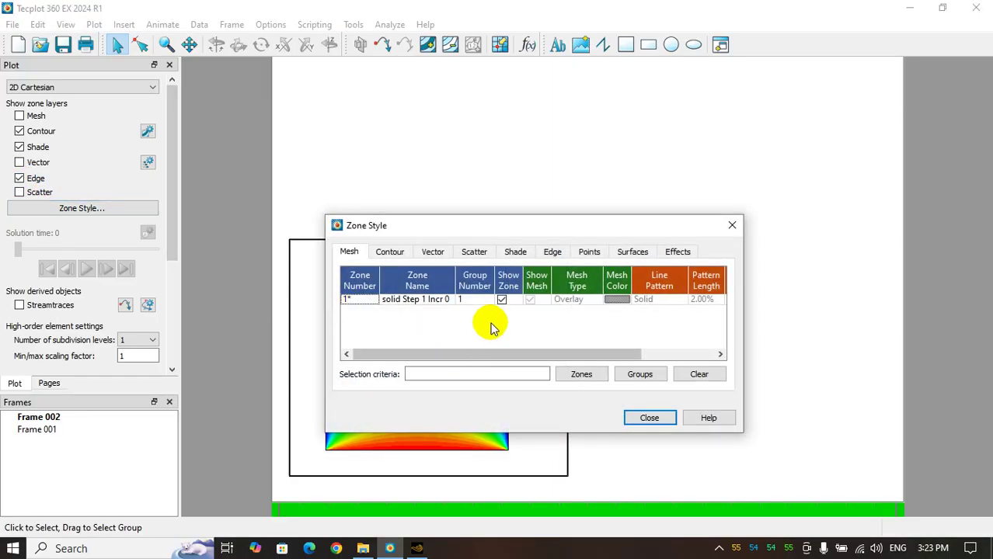
click(502, 302)
drag(564, 232, 699, 95)
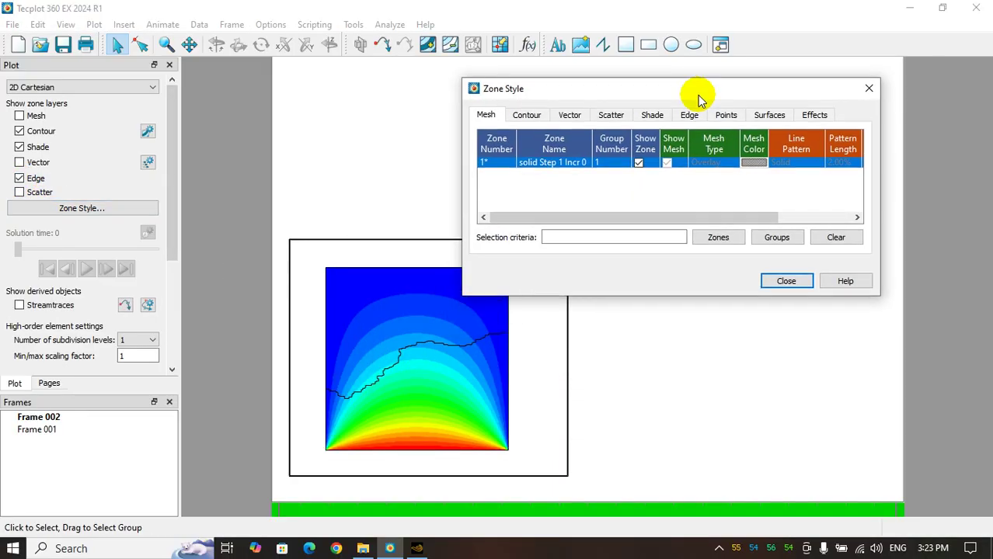
click(785, 282)
click(67, 207)
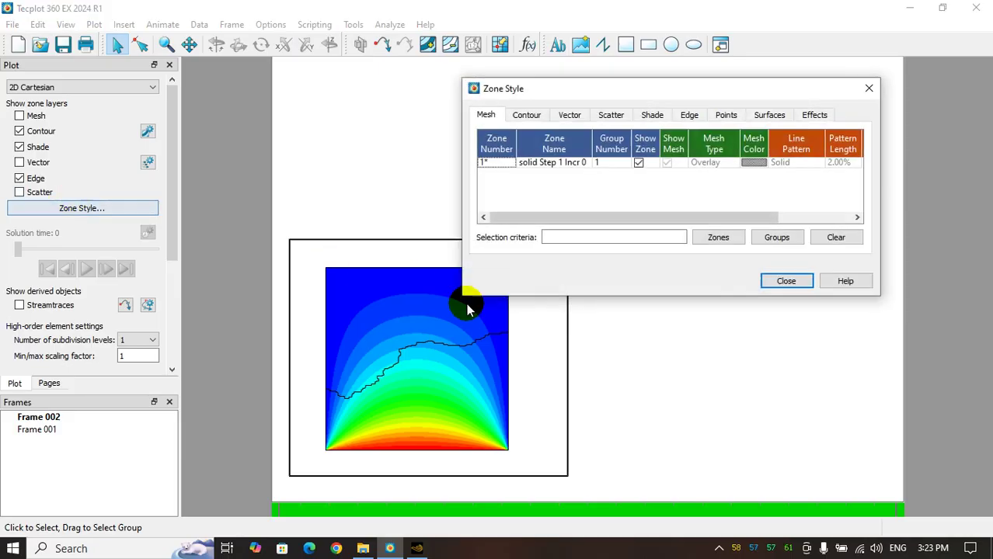
drag(667, 218, 498, 174)
click(526, 116)
click(483, 115)
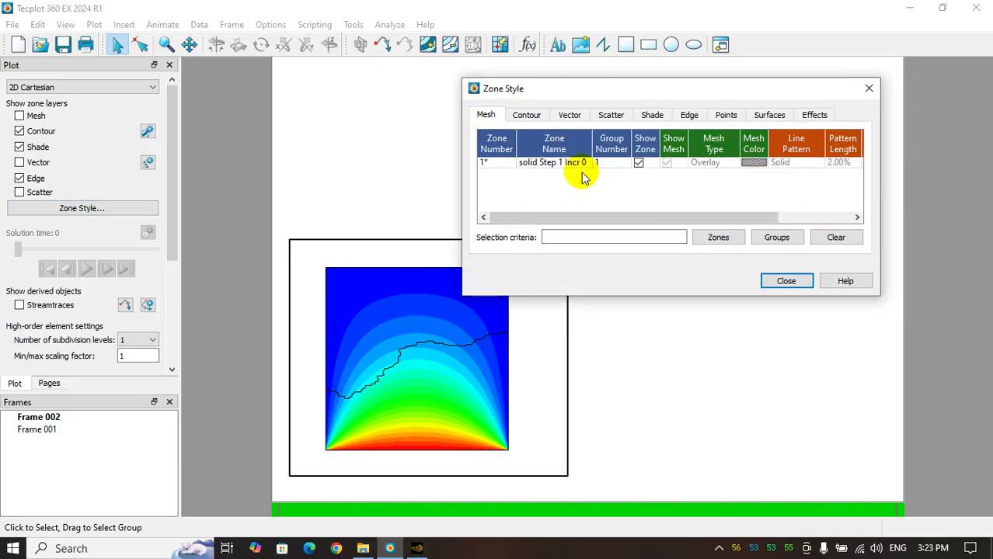
click(785, 281)
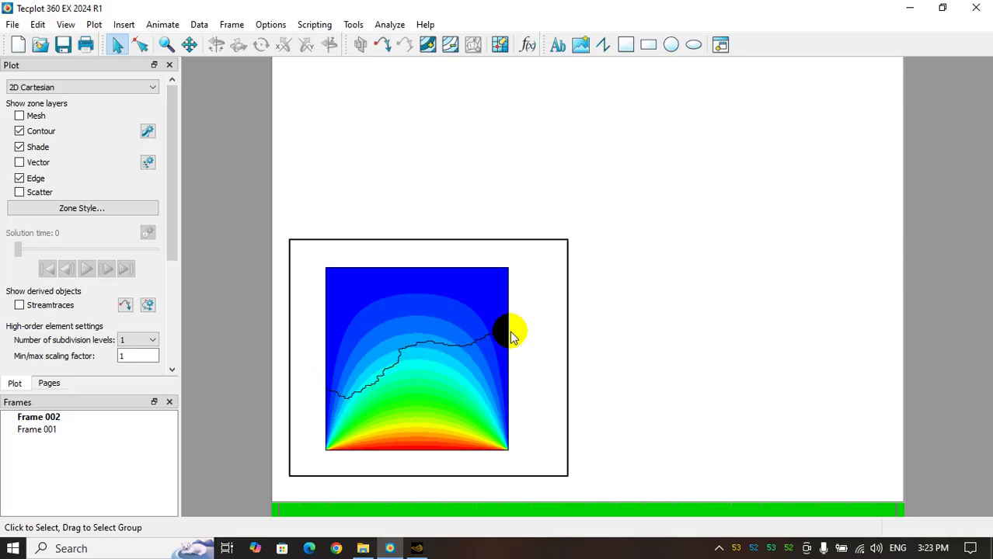
Step: Switch to Ansys Fluent, close the Export dialog and examine the console's list of parallel processes and cores
click(417, 549)
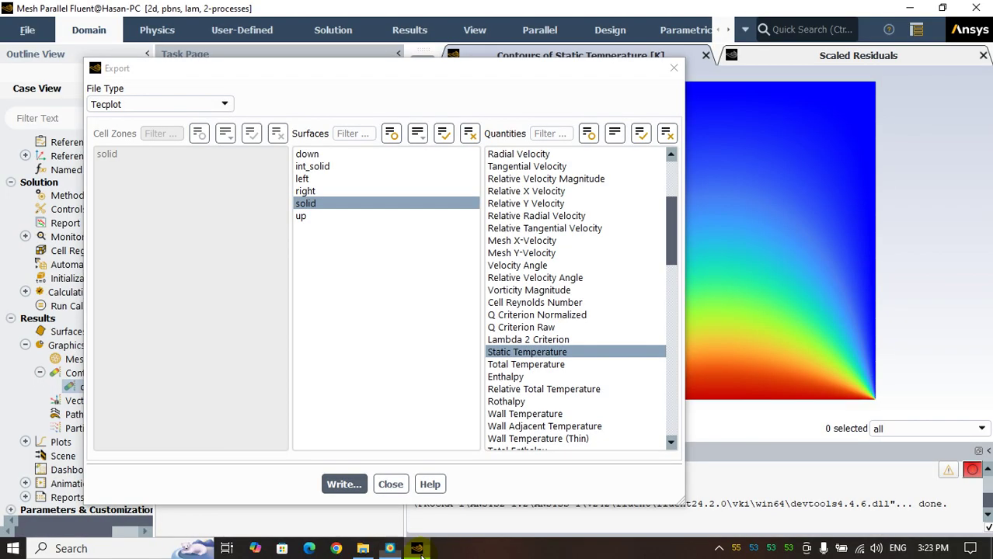
click(673, 67)
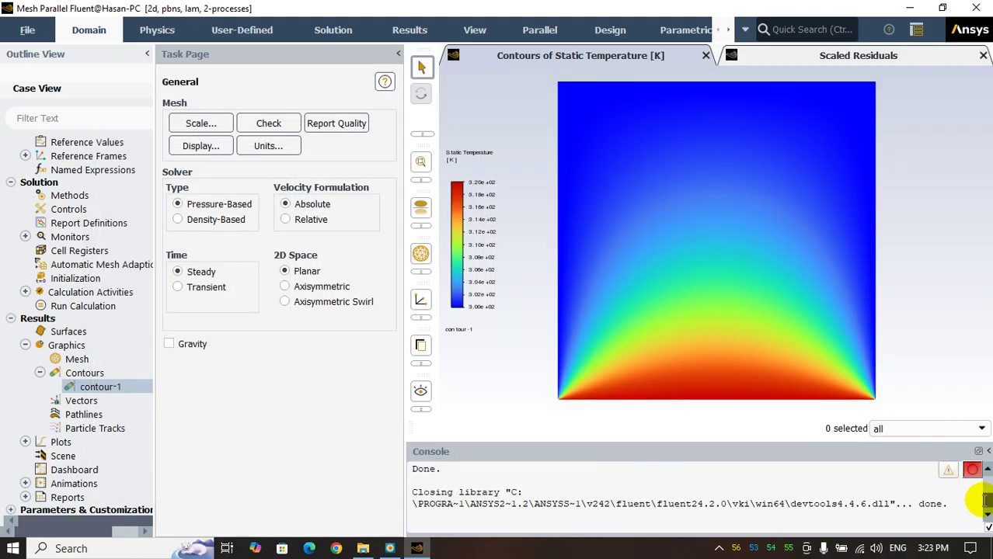
drag(989, 506, 989, 474)
scroll(780, 499, down, 6)
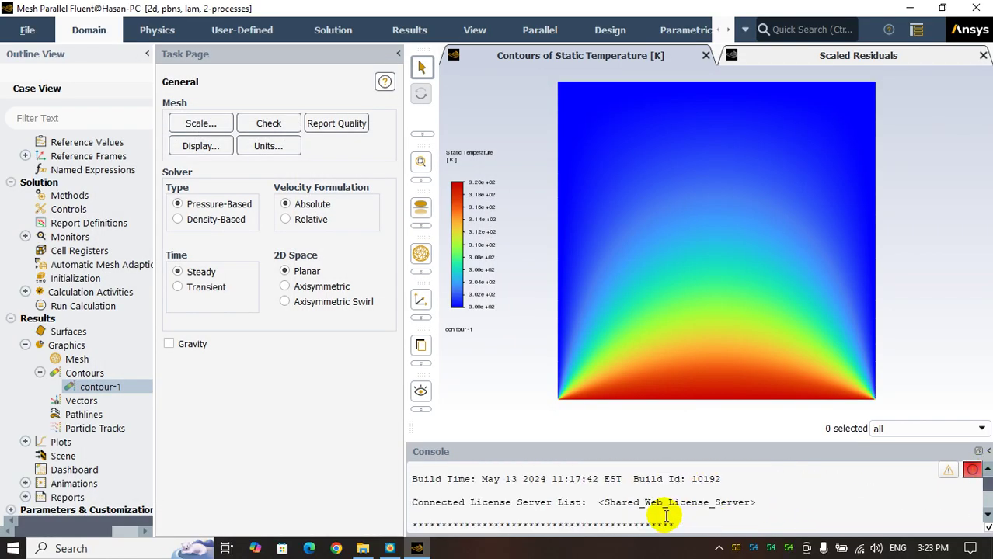
scroll(649, 503, down, 8)
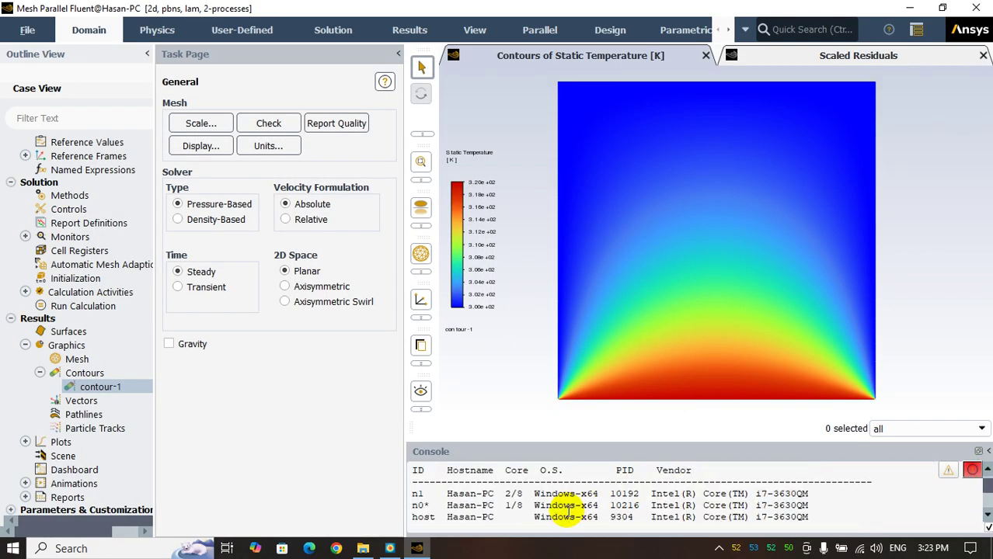
drag(505, 506, 539, 495)
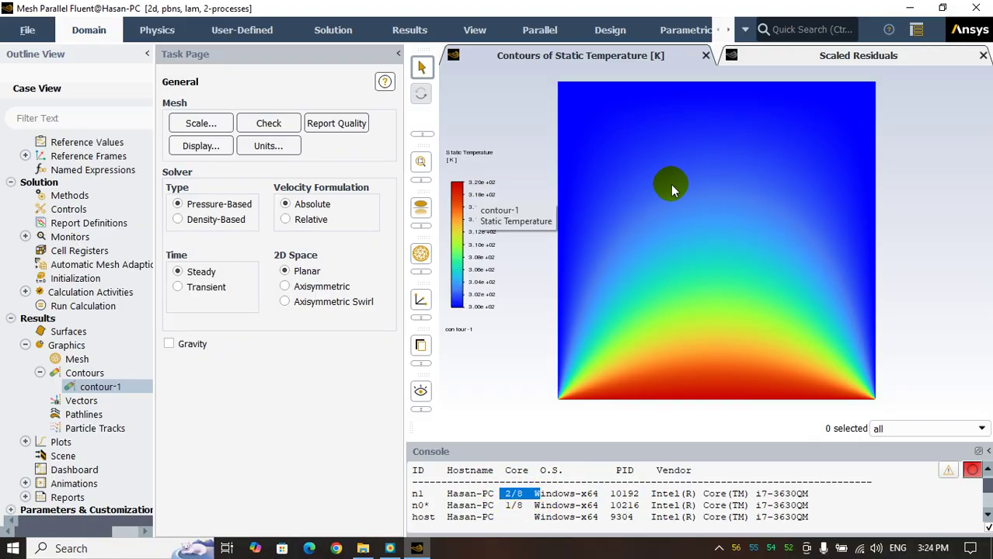
Step: Display the mesh on the down, int_solid, left, right and up surfaces and close the mesh display settings
scroll(115, 176, up, 3)
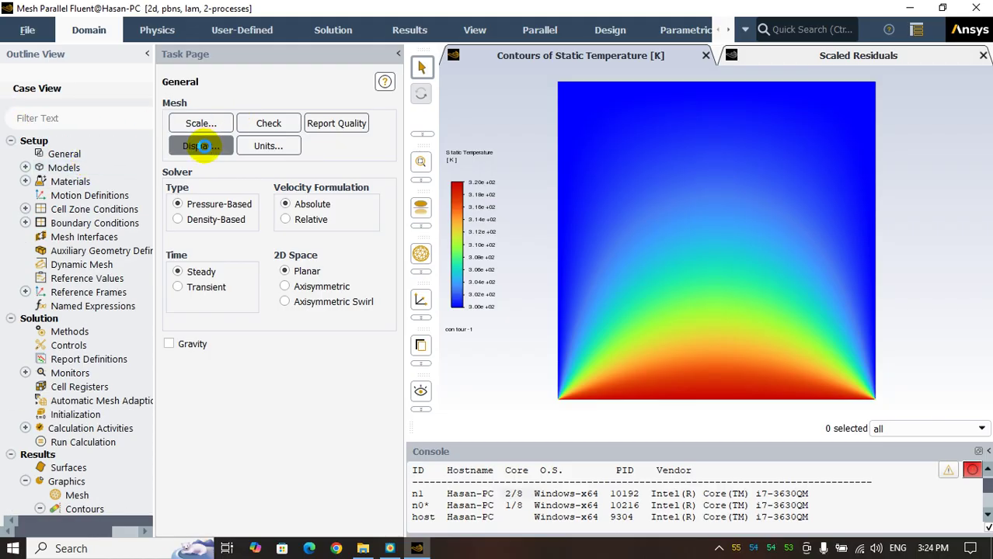
click(202, 146)
drag(330, 196, 303, 152)
click(250, 394)
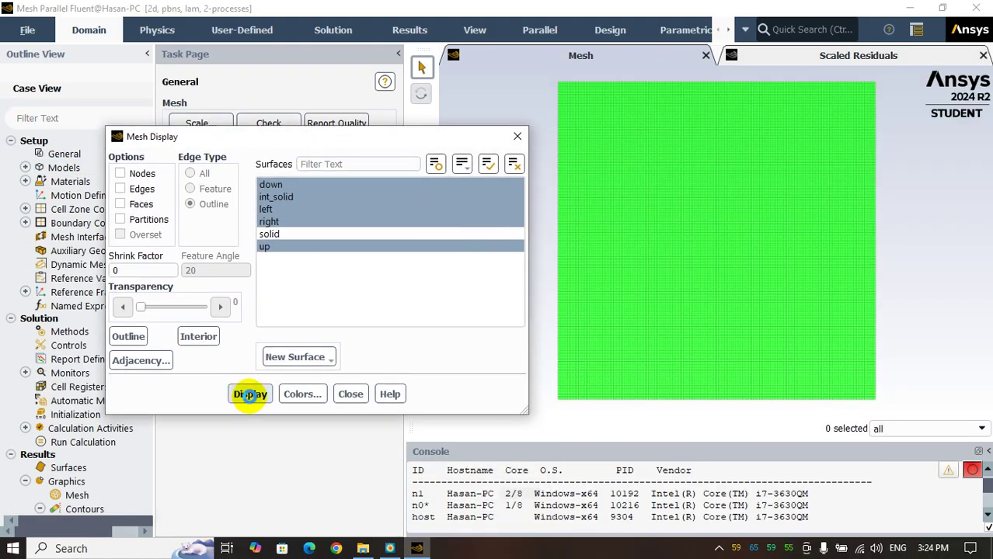
click(350, 394)
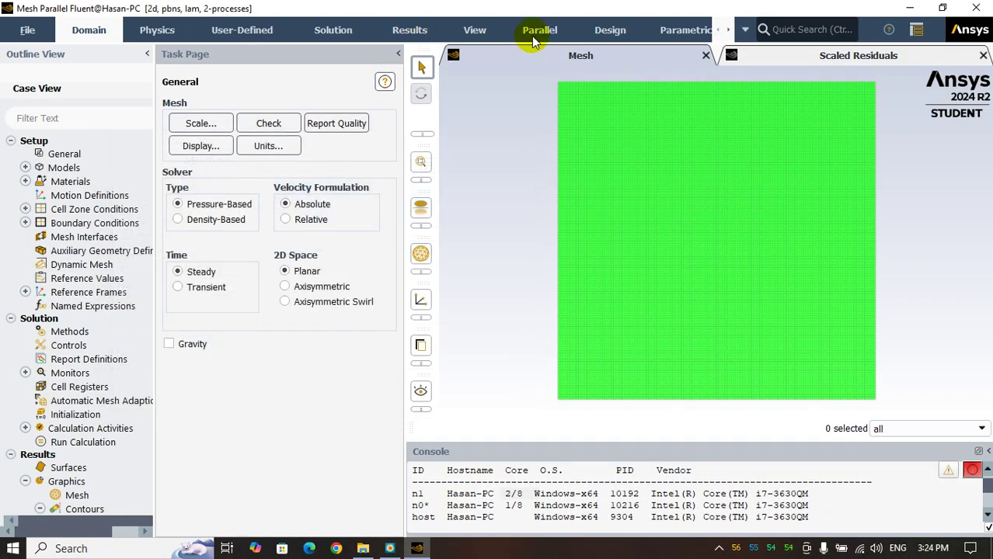
click(536, 32)
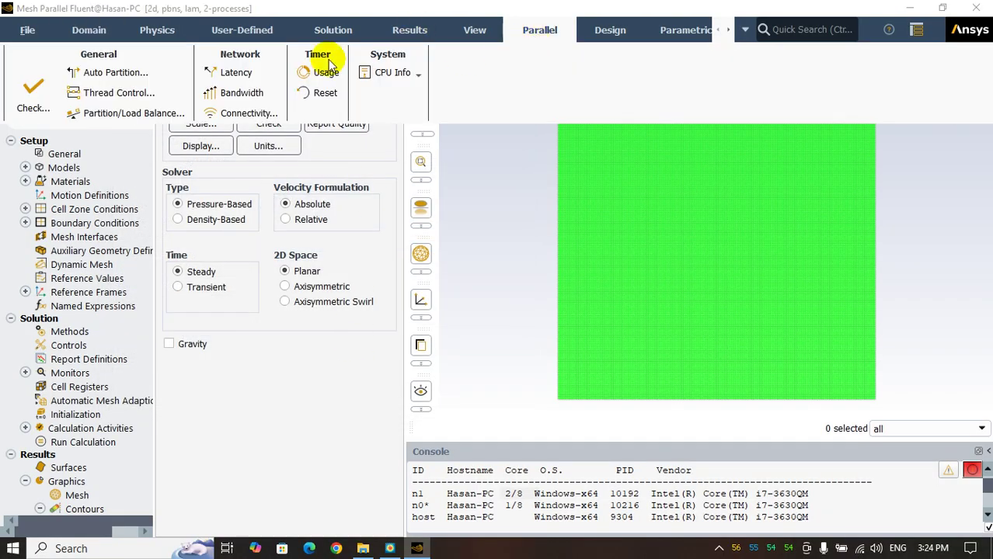
click(294, 81)
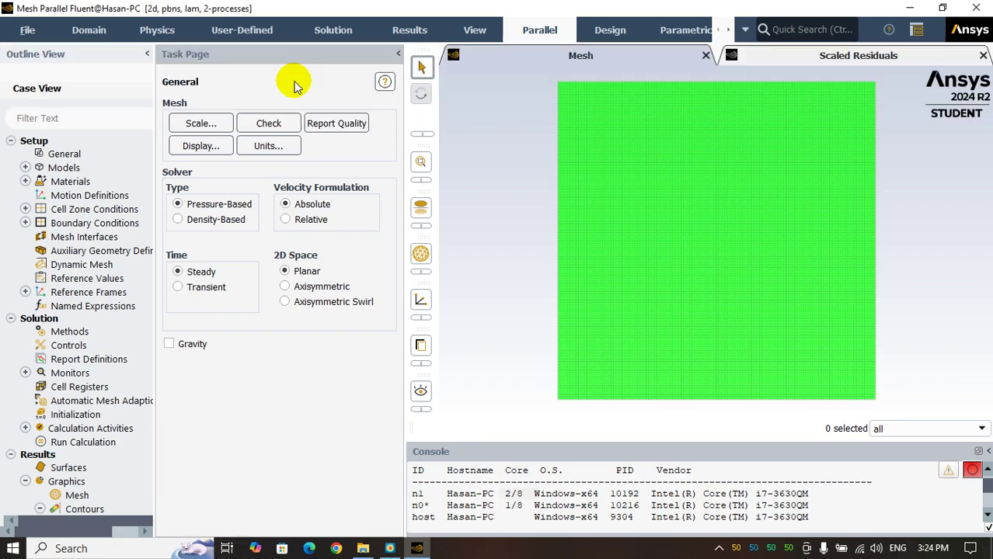
Step: Enable Partitions in the mesh display options and redisplay the mesh
click(202, 146)
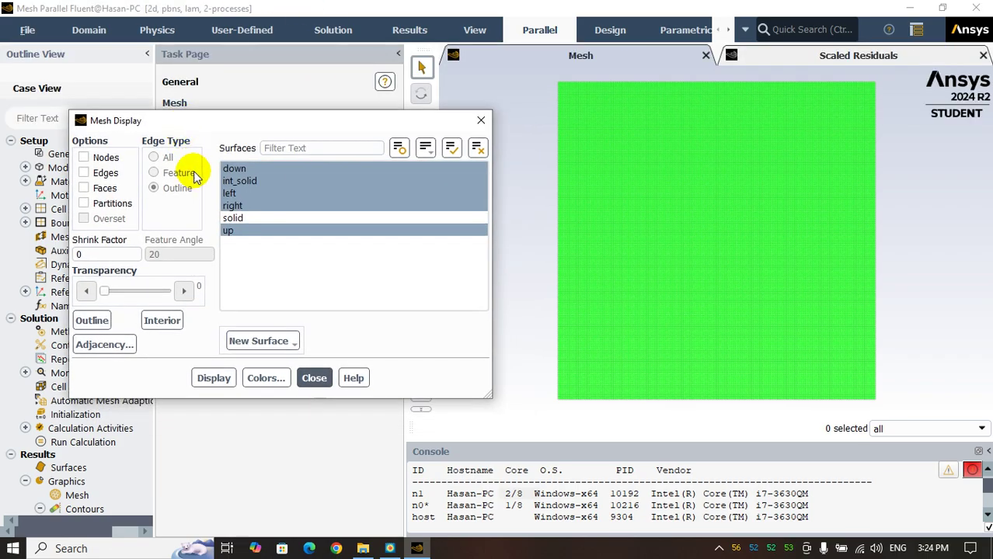
click(84, 205)
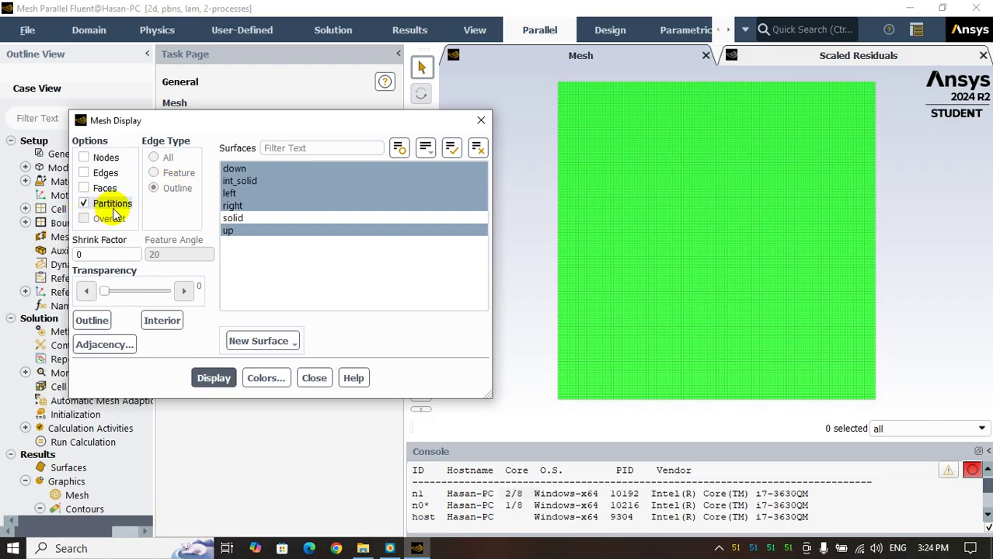
click(208, 378)
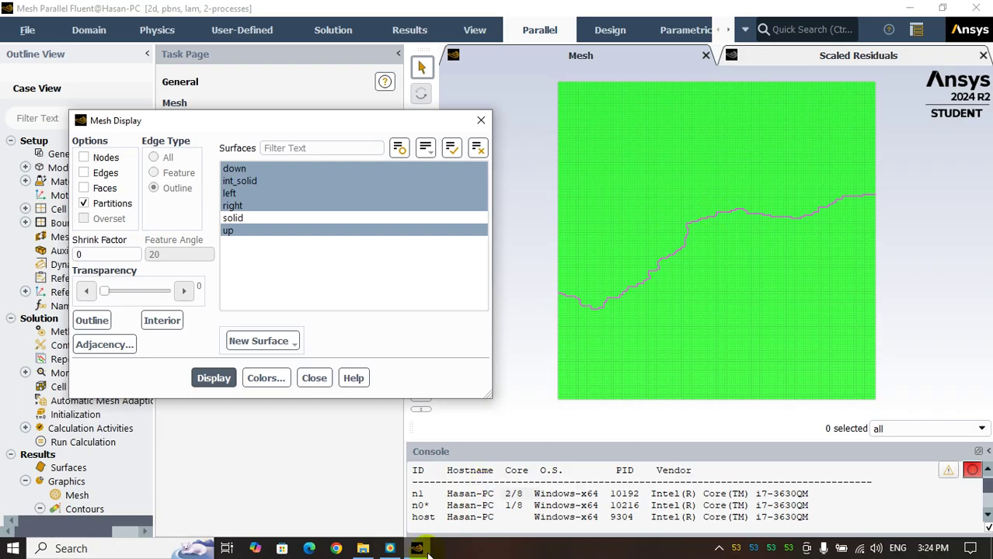
Step: Compare the Fluent partition line with the Tecplot contour's edge line, and redisplay the Fluent mesh with Partitions turned off
click(390, 548)
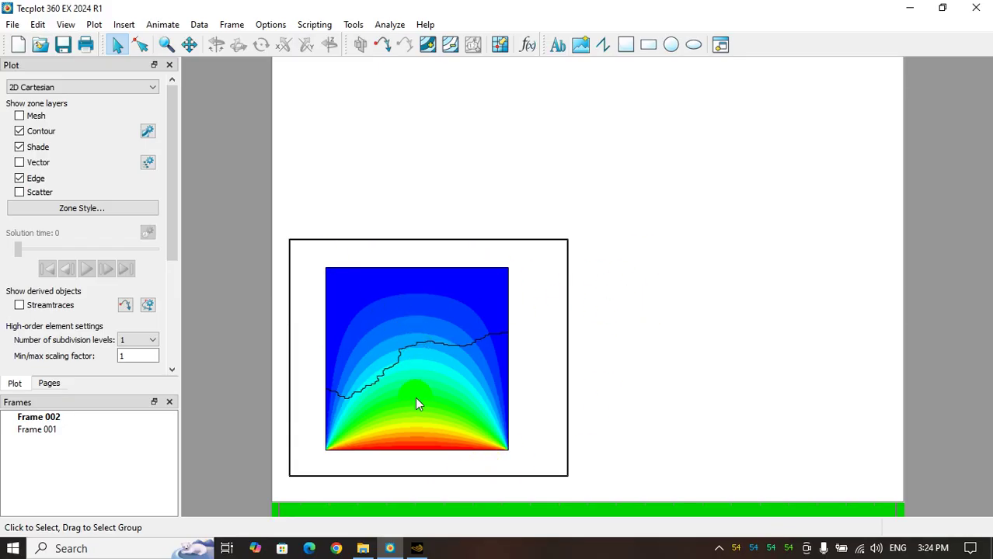
click(418, 549)
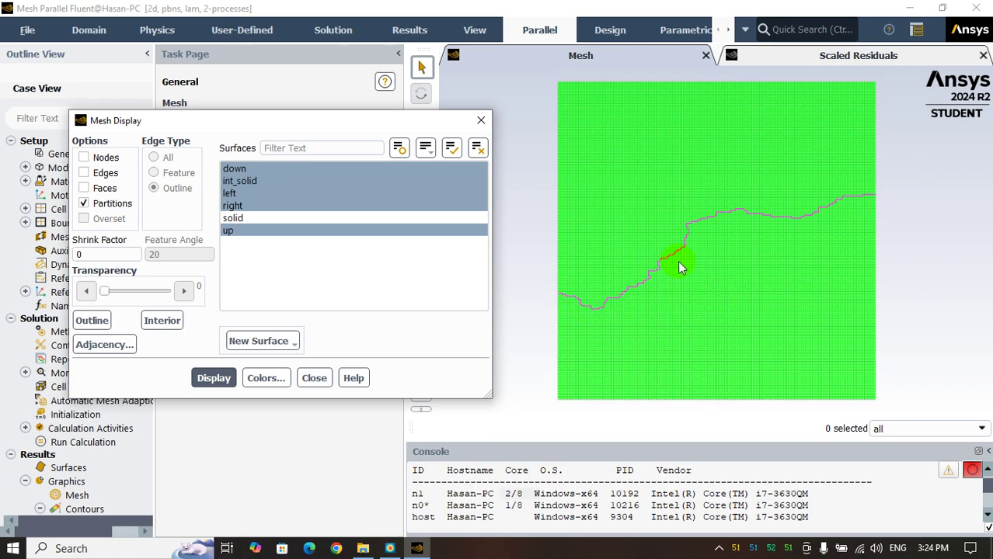
click(83, 203)
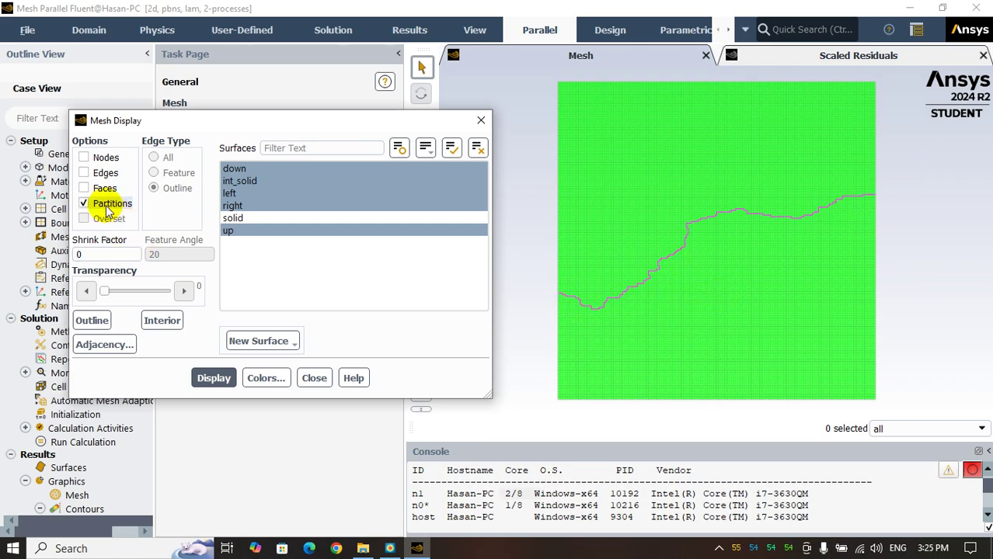
click(214, 378)
click(313, 378)
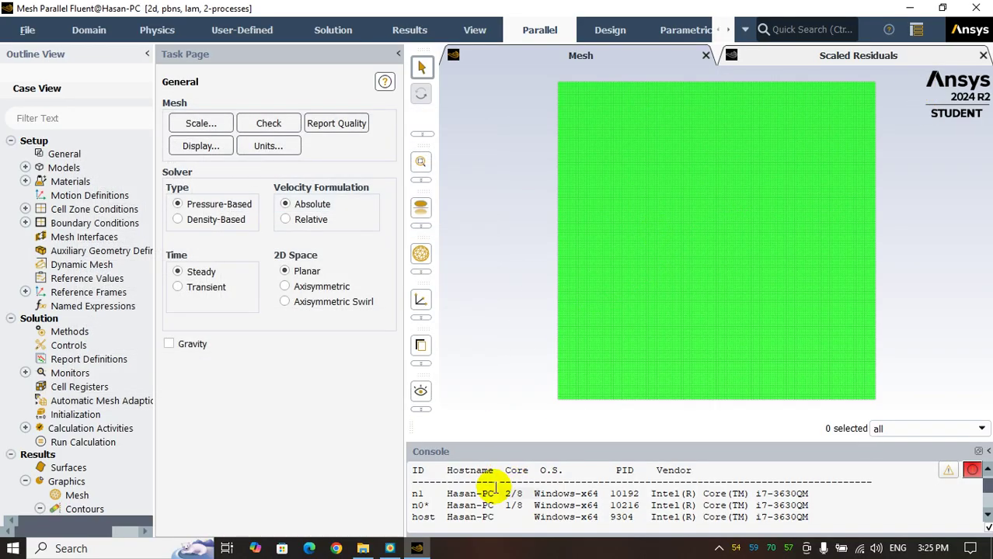
Step: Switch to Tecplot 360, hide the Edge layer in Frame 002 and select the contour zone
click(390, 549)
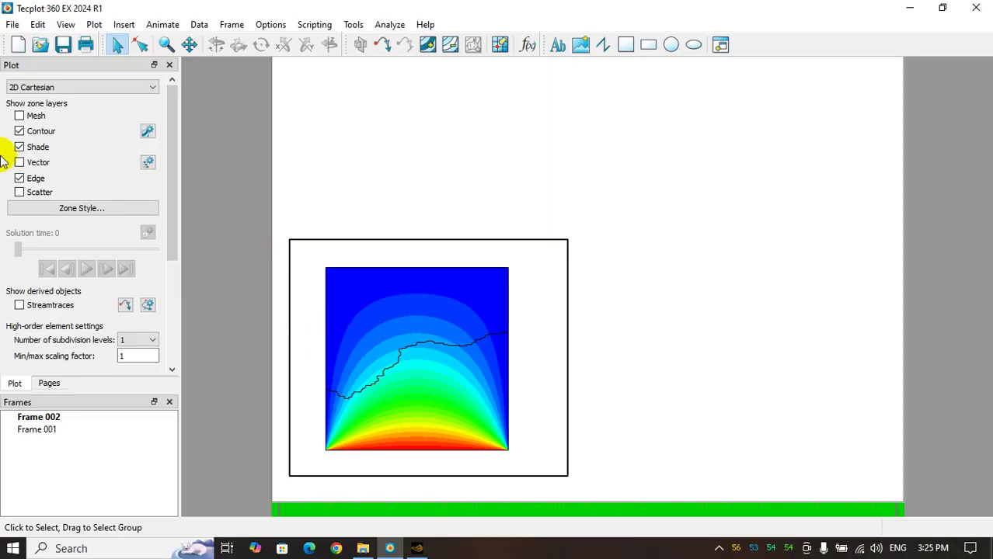
click(19, 179)
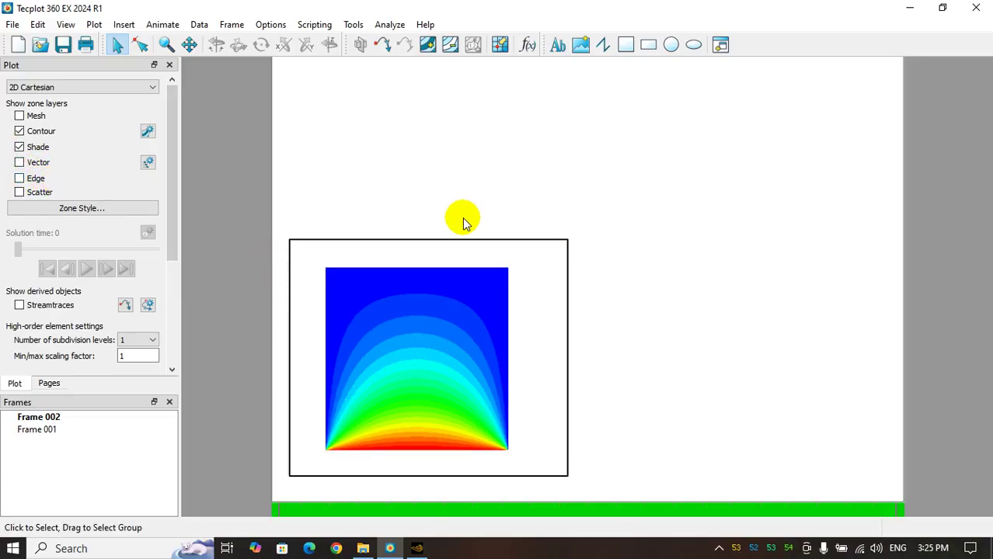
click(448, 356)
click(412, 341)
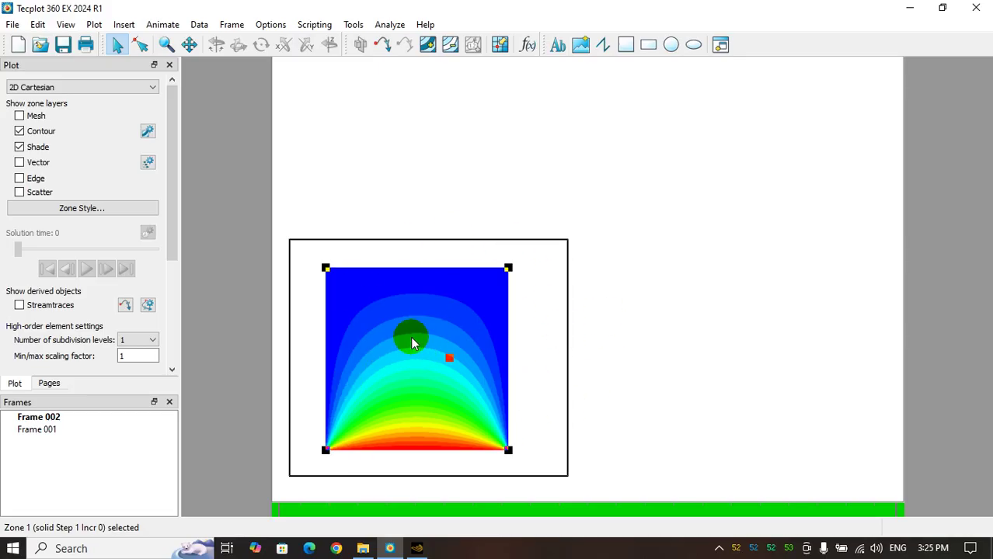
Step: Set Frame 002's axis area viewport position to left 10%, right 90%, top 90% and bottom 10%
click(94, 24)
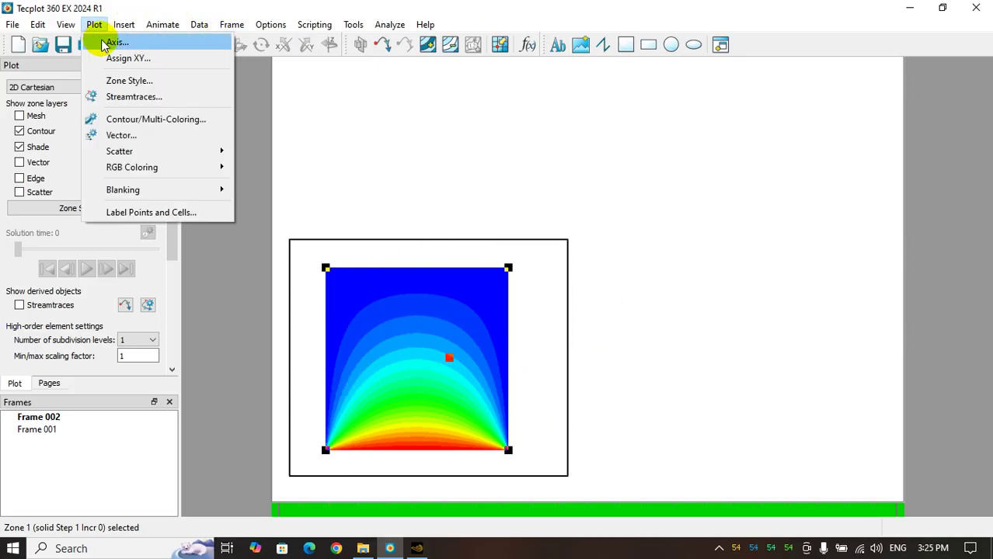
click(105, 44)
click(254, 85)
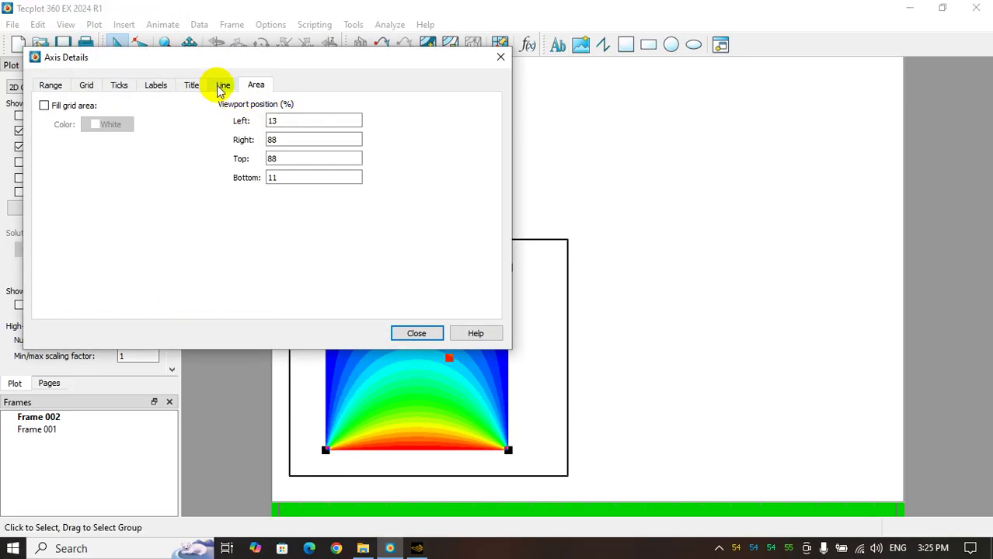
drag(258, 58, 791, 75)
double_click(808, 137)
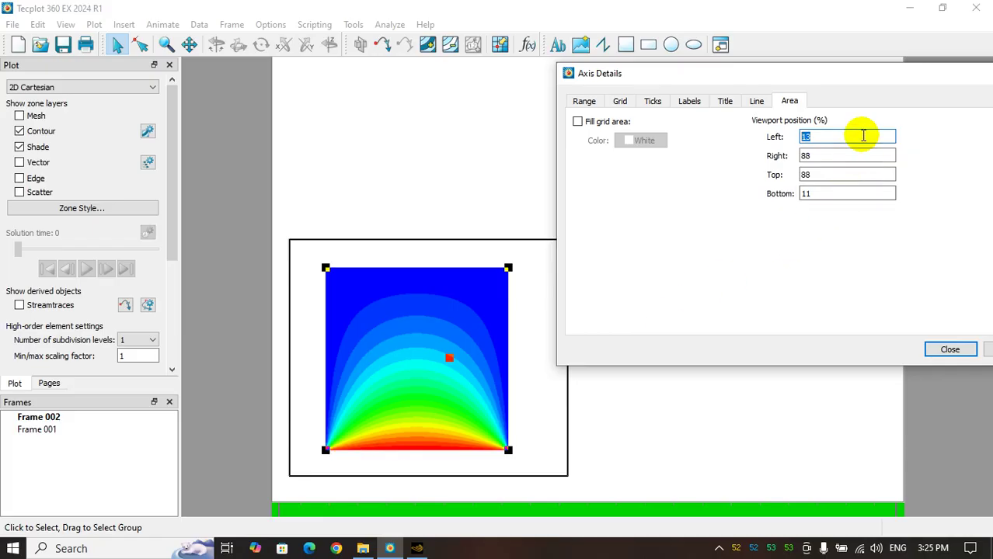
click(847, 155)
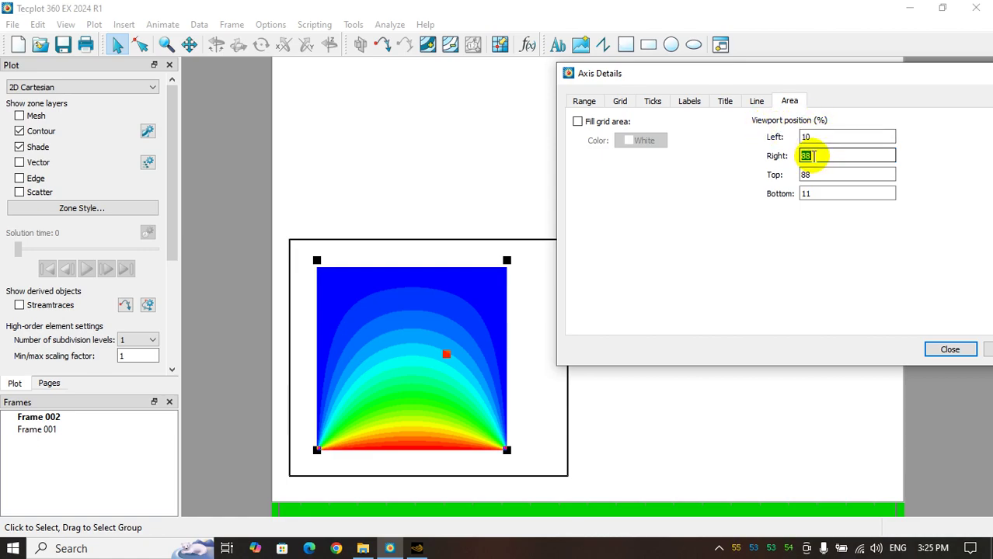
drag(824, 177, 786, 175)
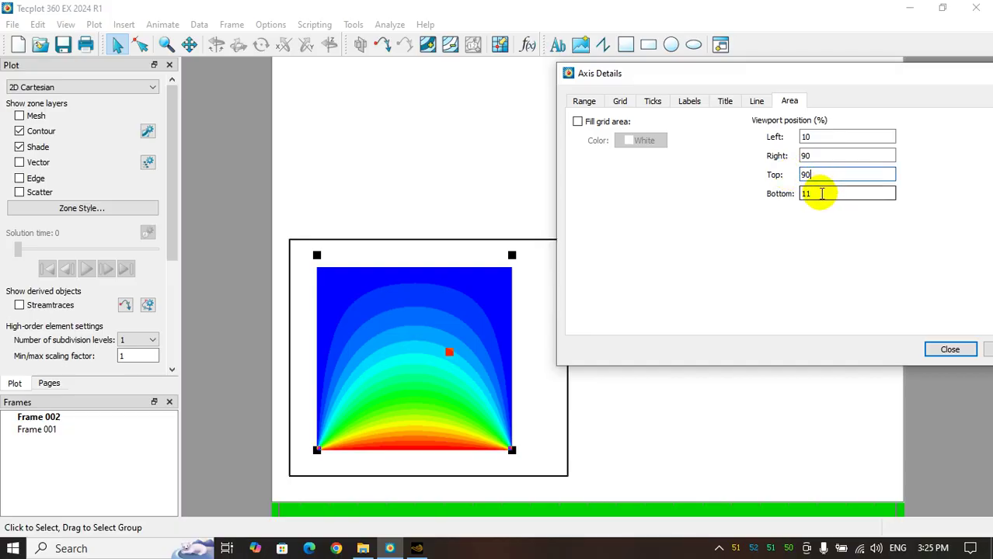
double_click(822, 193)
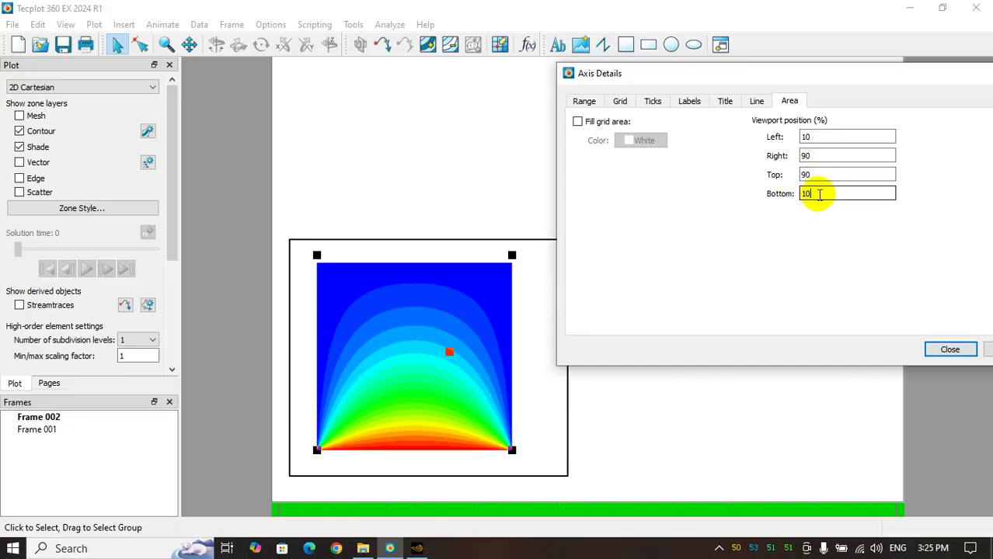
text(10)
click(949, 349)
Step: Narrow Frame 002 by moving its right border inward, closer to the contour plot
click(730, 361)
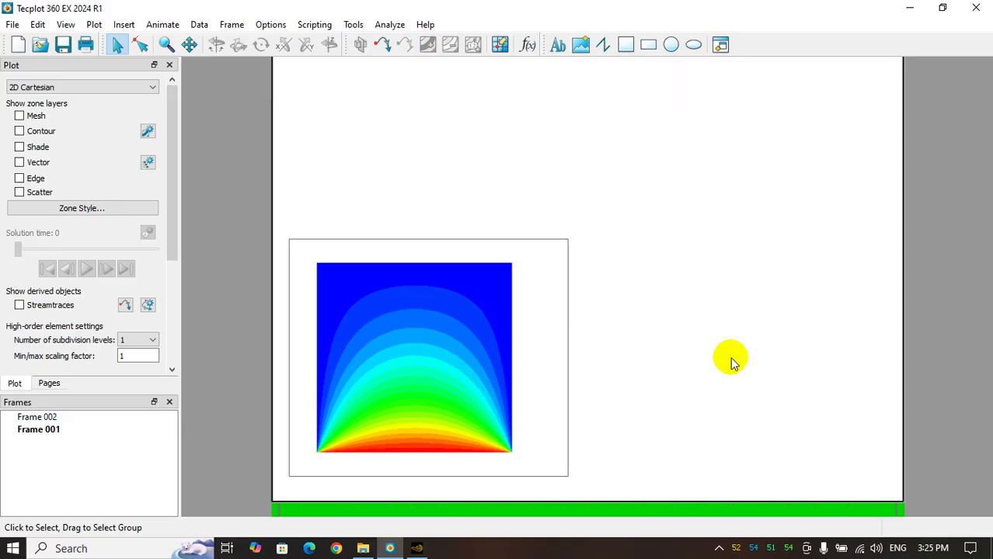
click(505, 362)
click(567, 375)
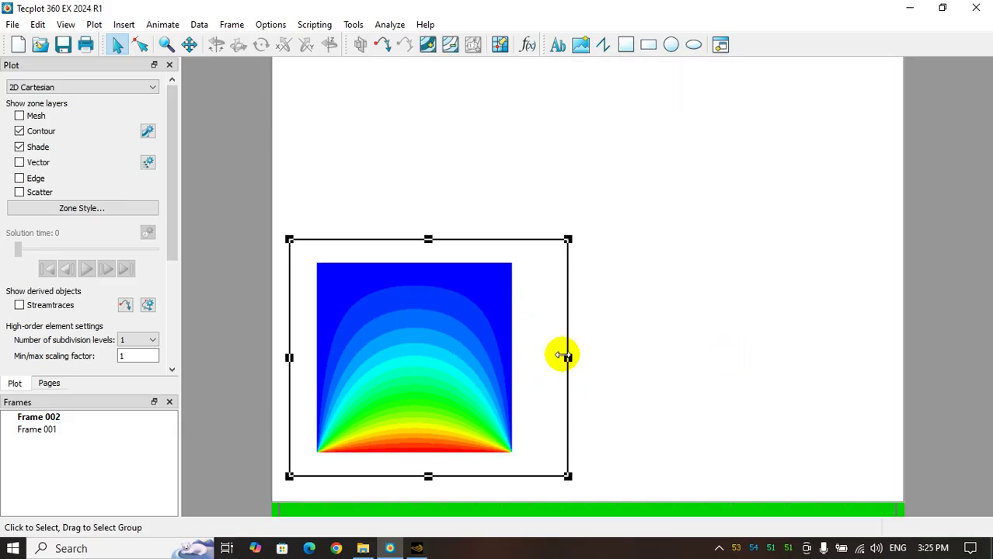
drag(568, 356, 536, 358)
click(544, 387)
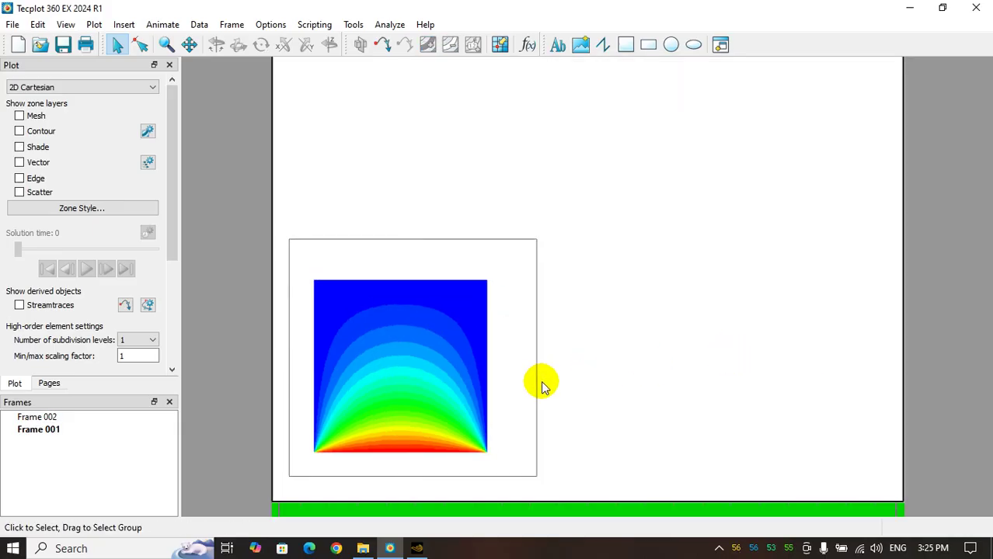
Step: Open the axis area settings for Frame 002 and refit the contour with Nice Fit to Full Size followed by Fit to Full Size
click(441, 386)
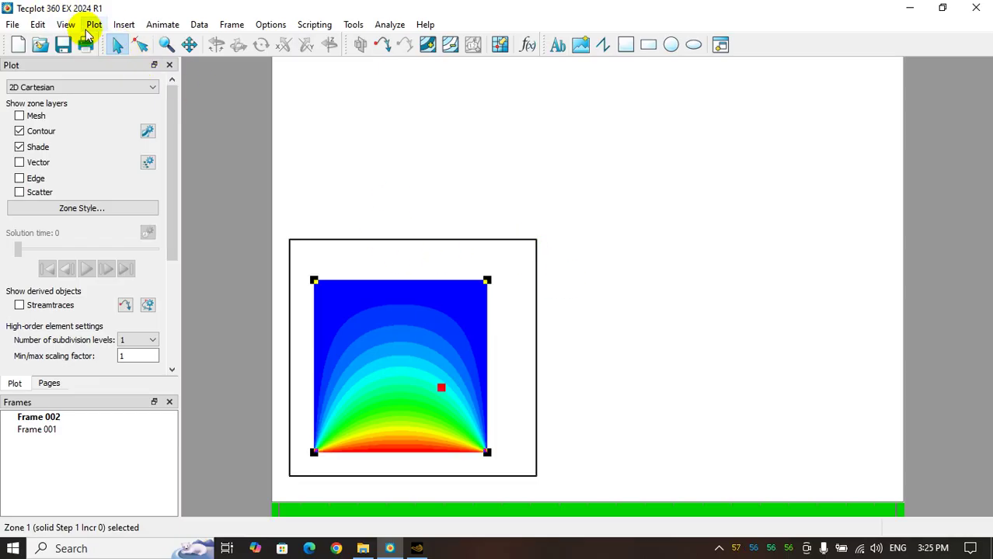
click(93, 25)
click(124, 42)
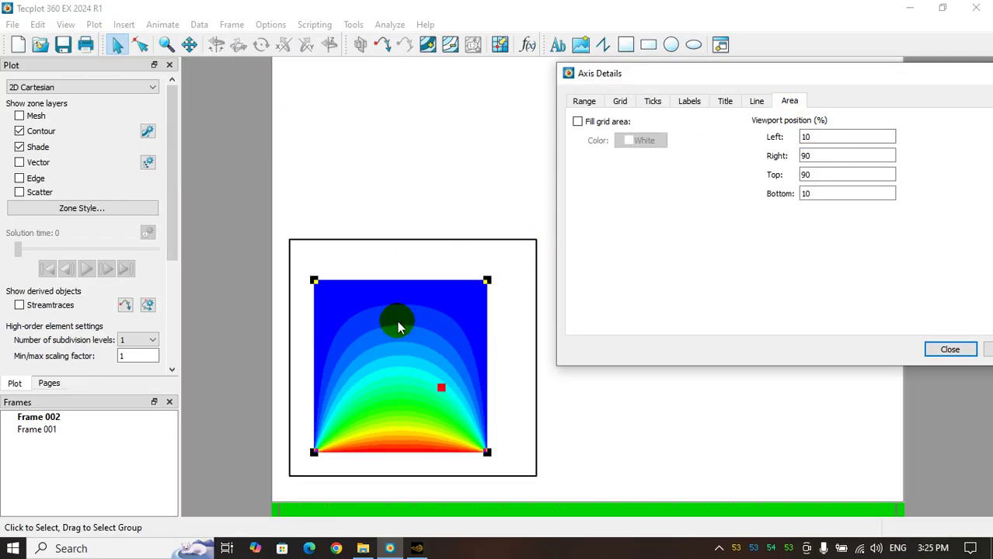
click(427, 339)
click(67, 26)
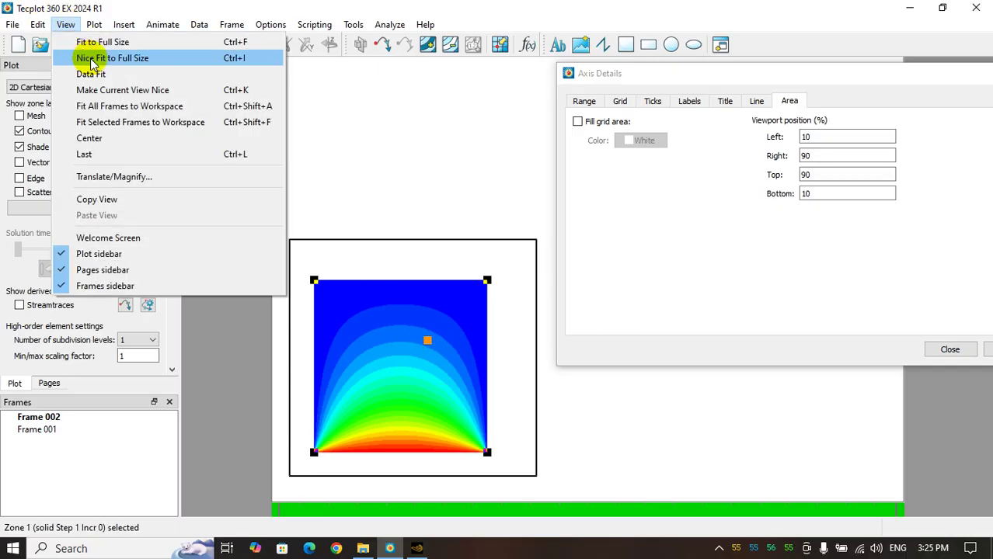
click(114, 58)
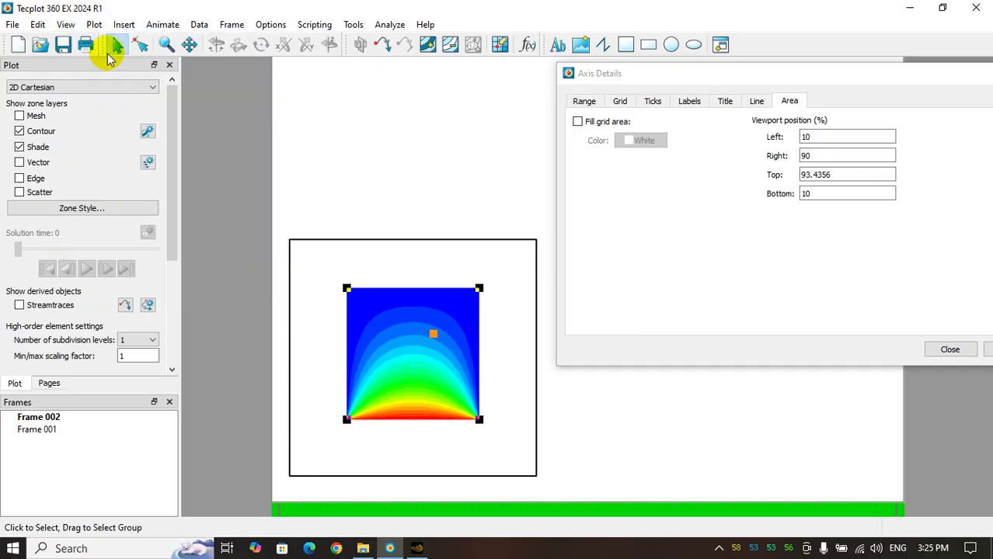
click(67, 26)
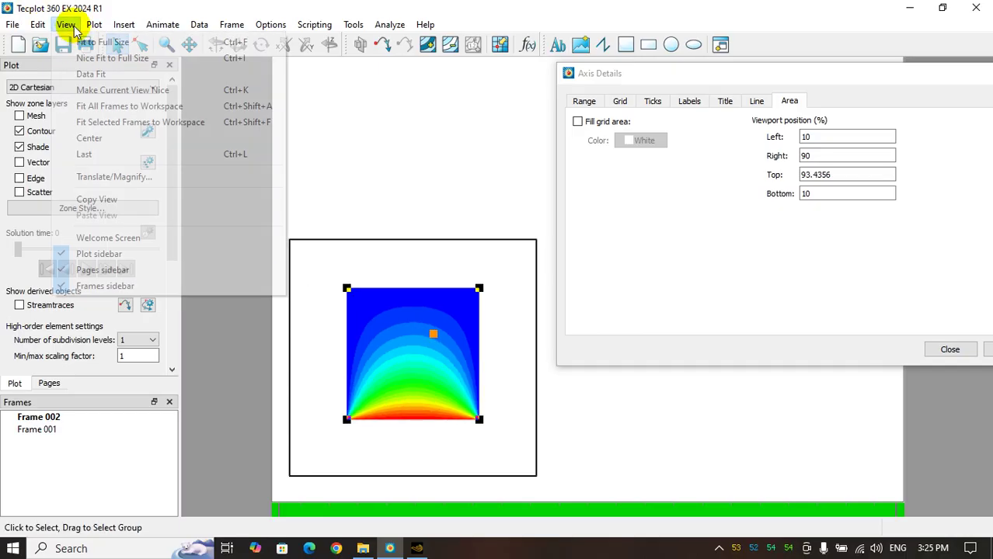
click(109, 43)
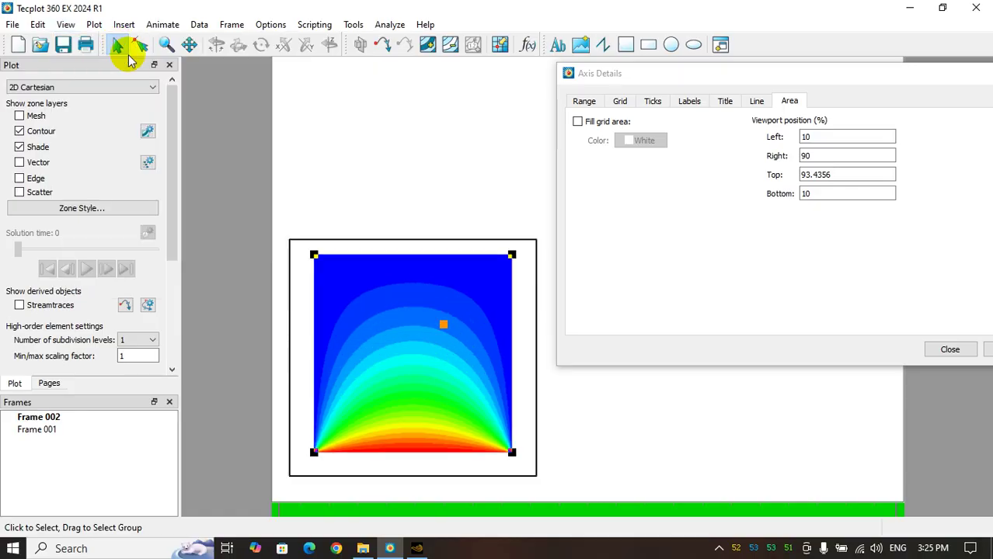
Step: Set the top viewport position of Frame 002 to 90% and close the axis details
double_click(850, 174)
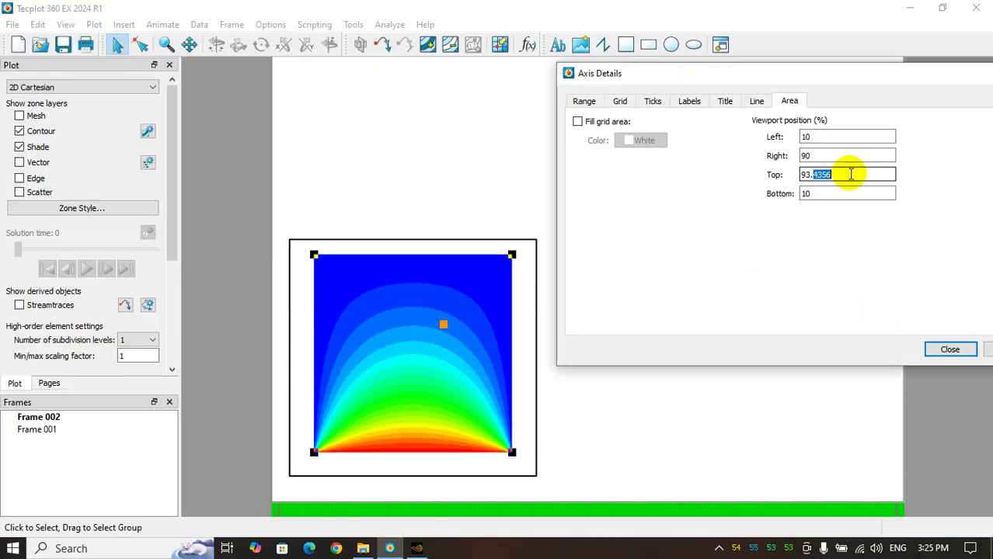
text(90)
click(932, 349)
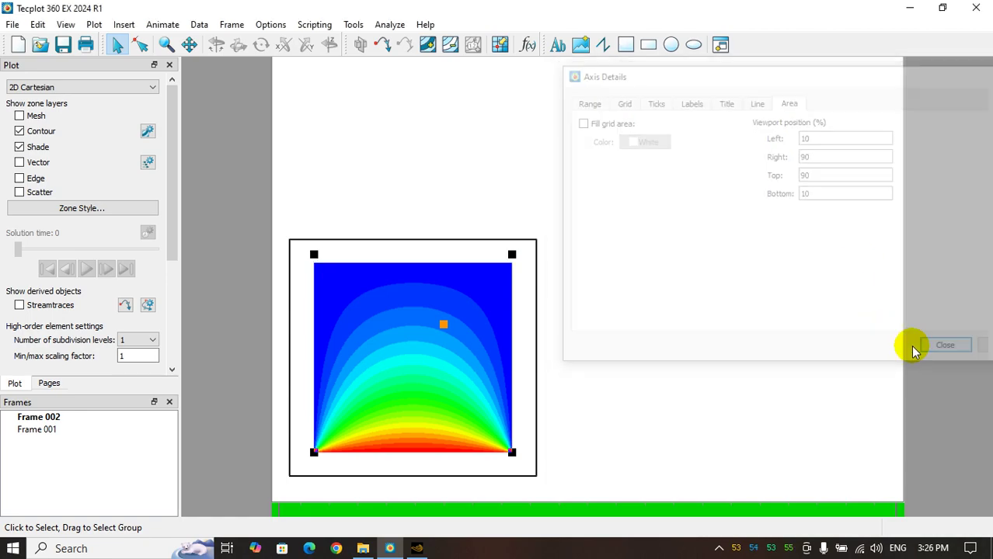
Step: Set Frame 001's viewport position to left 0%, right 100% and top 100%, and replace its bottom value
click(614, 299)
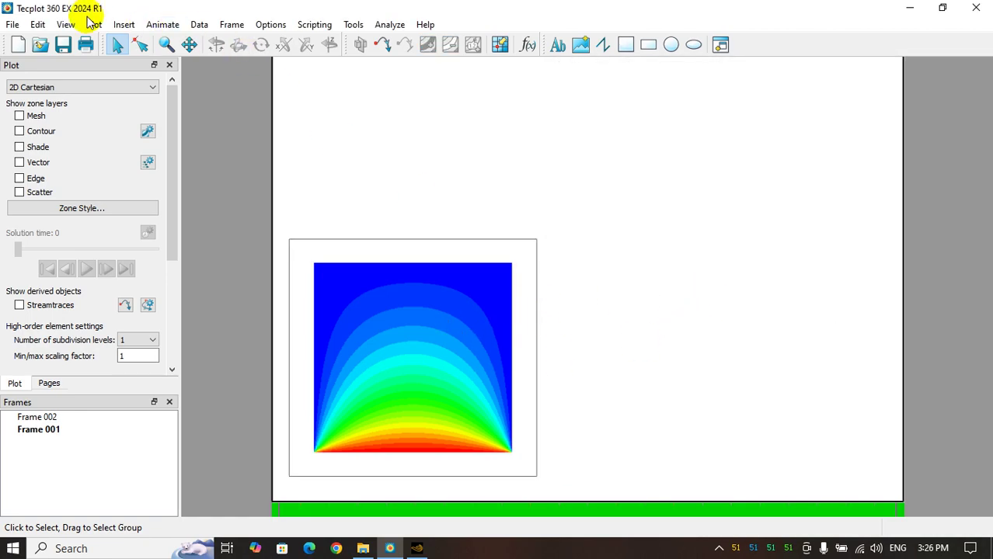
click(123, 24)
click(116, 42)
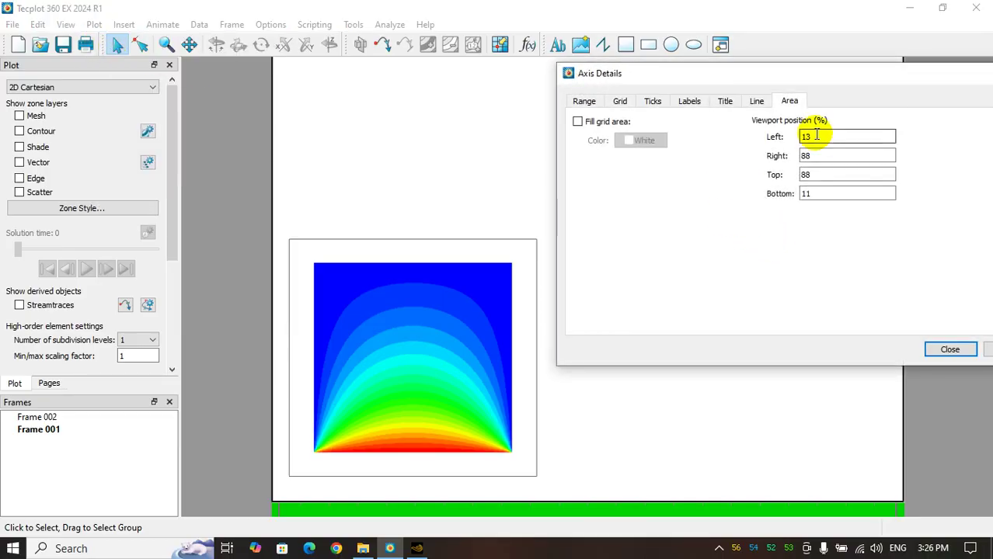
text(0)
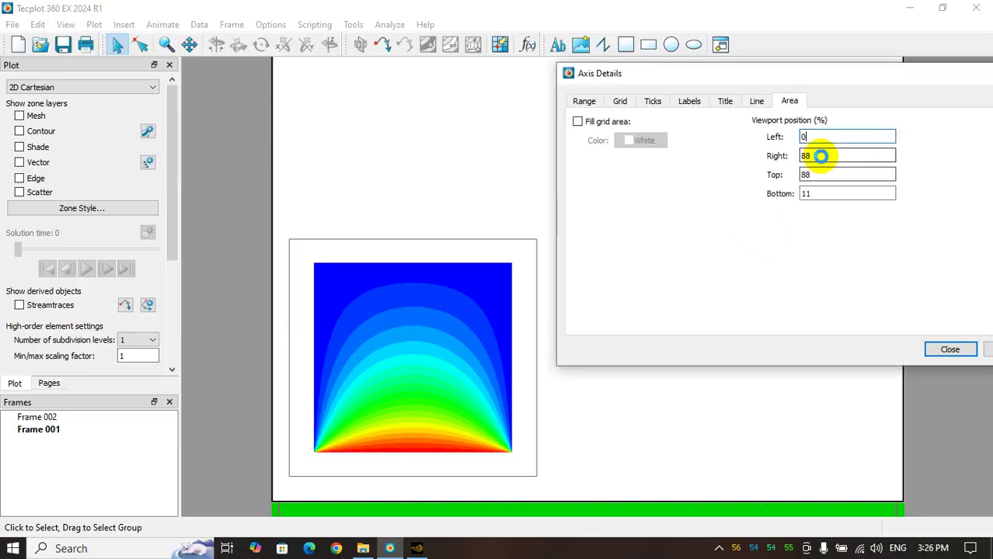
key(Tab)
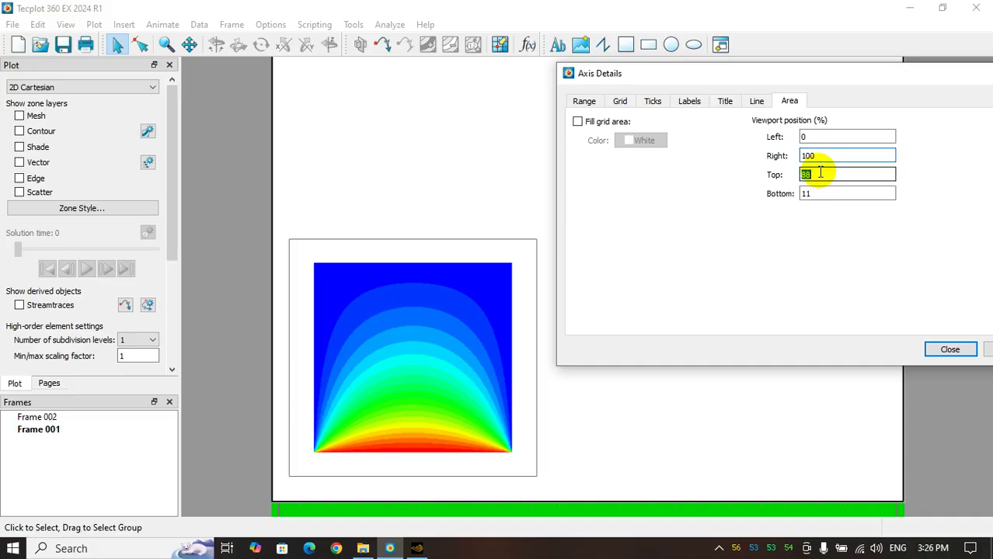
text(100)
click(818, 193)
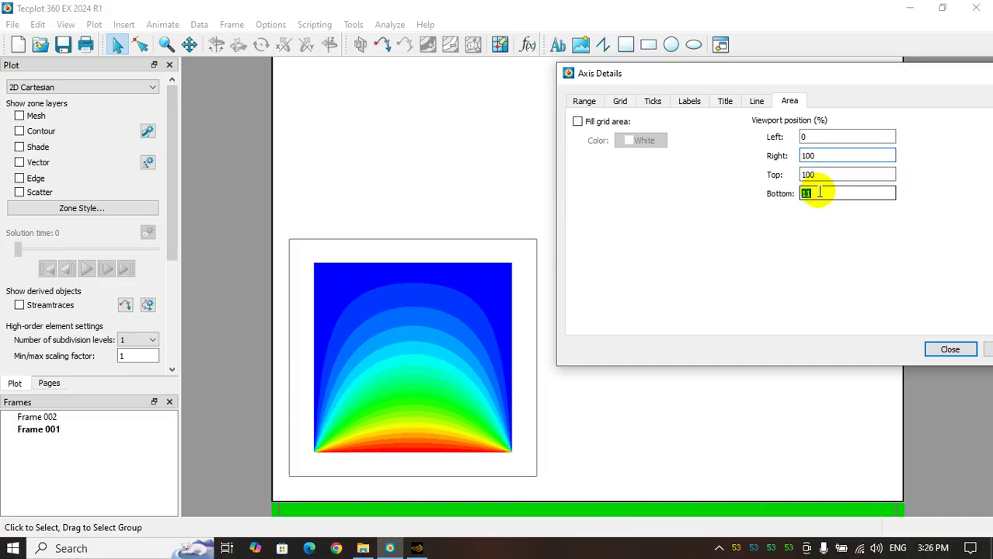
text(9)
click(950, 351)
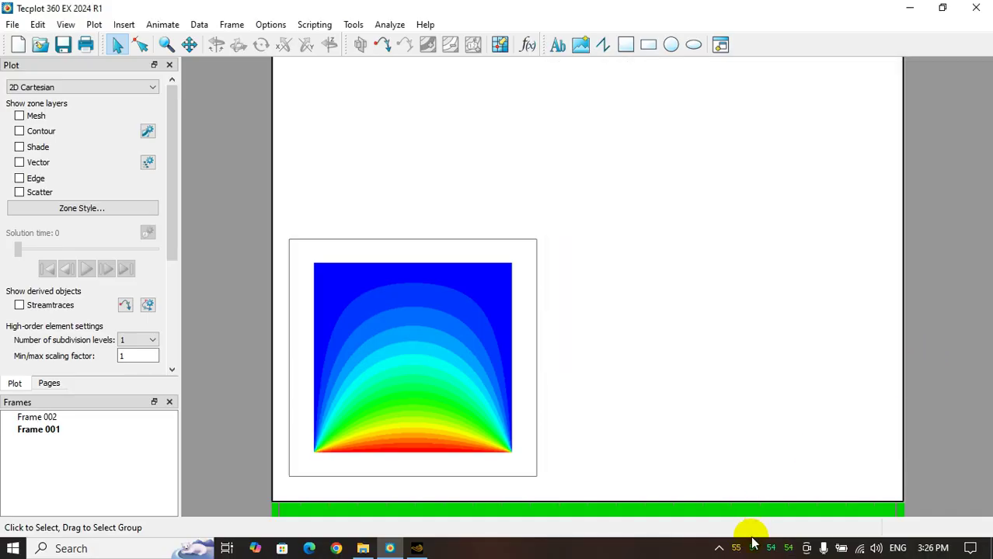
Step: Select the temperature contour zone in Frame 002 and fit it to the frame's viewport
click(719, 549)
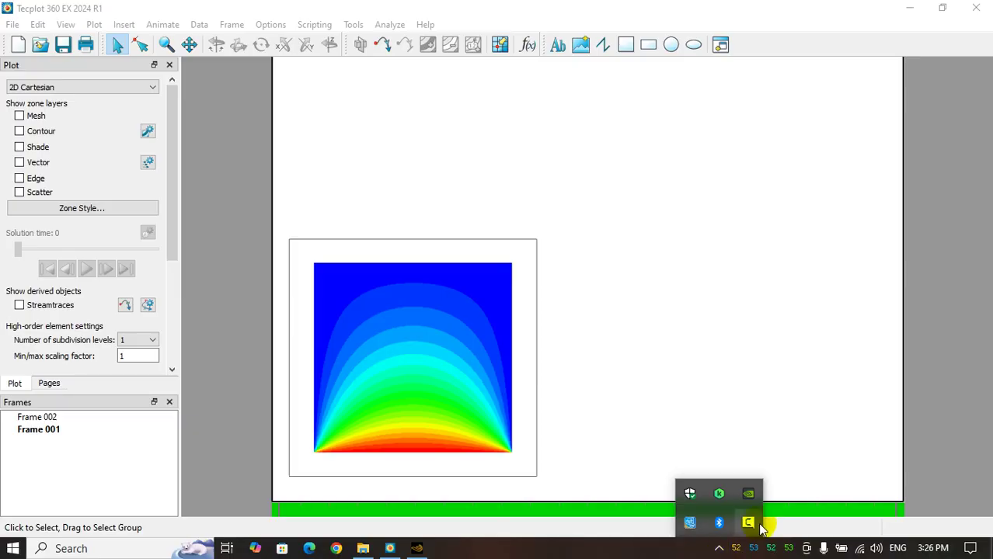
click(507, 349)
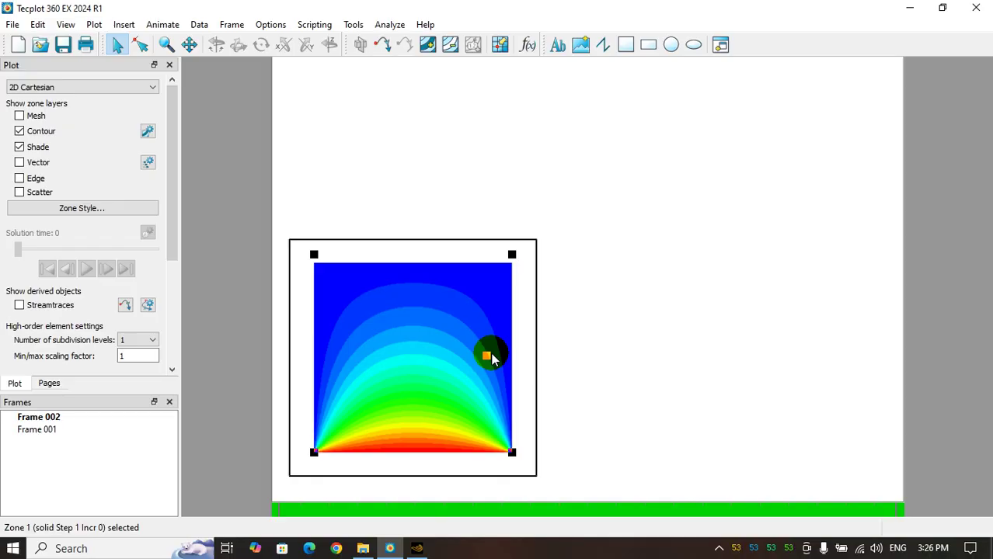
click(93, 24)
click(82, 37)
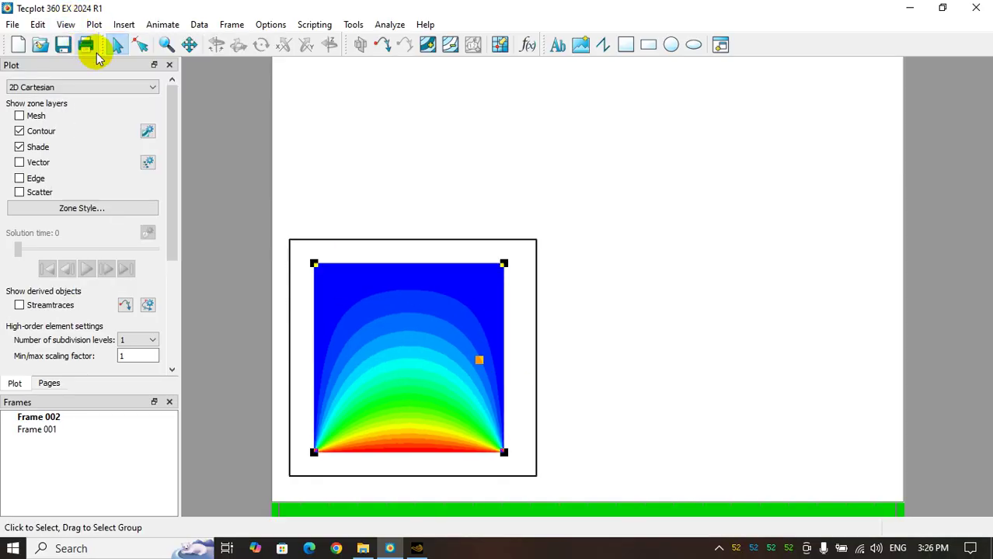
Step: Shift the contour slightly within Frame 002 and reselect its zone
middle_drag(420, 388, 410, 347)
right_click(401, 347)
click(450, 419)
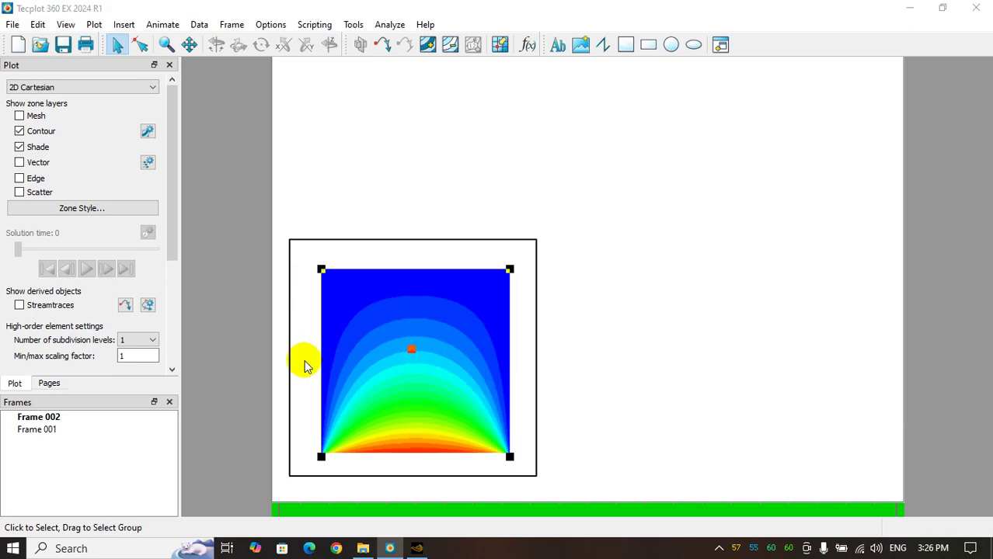
click(767, 280)
click(354, 300)
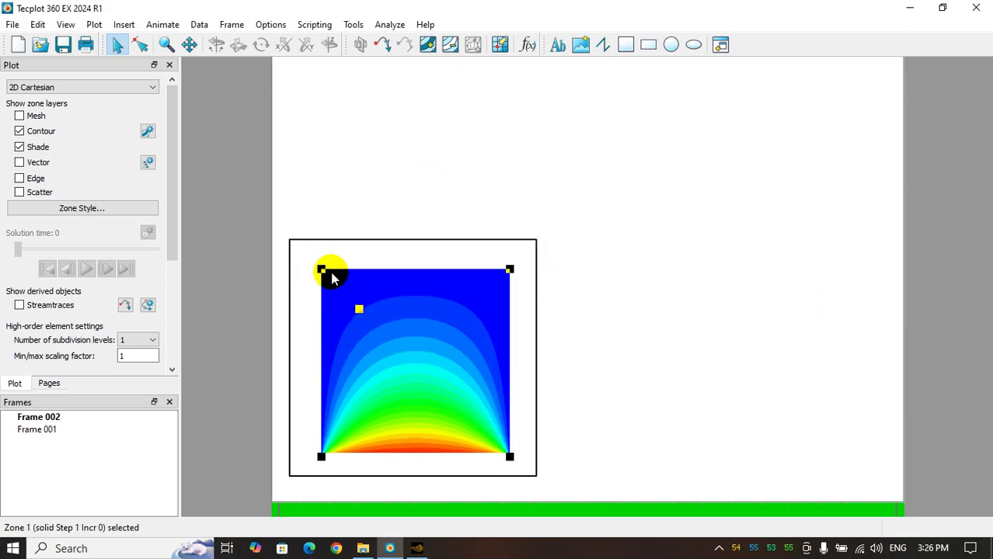
Step: Set Frame 002's viewport position to left 0%, right 100%, top 100% and bottom 0%, and close the axis details
click(286, 299)
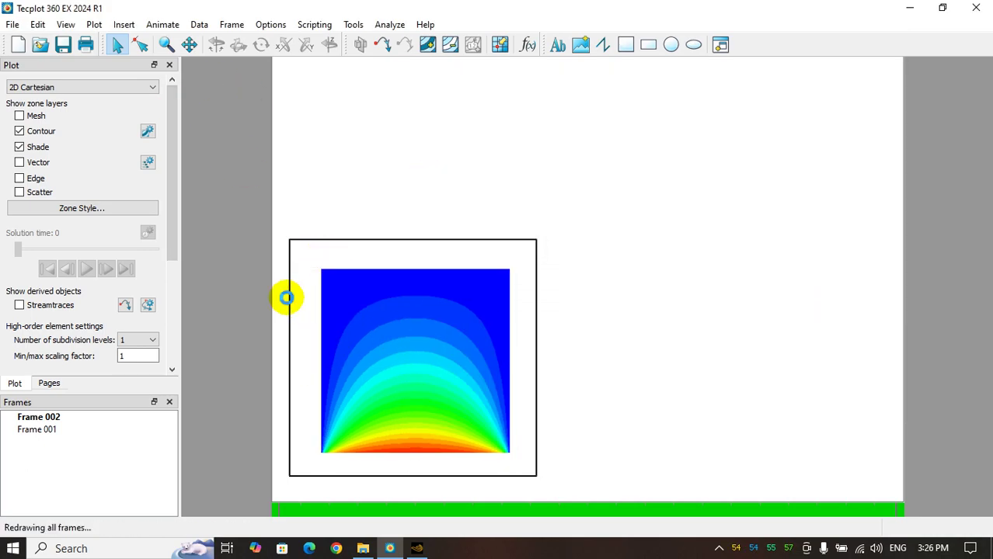
click(116, 25)
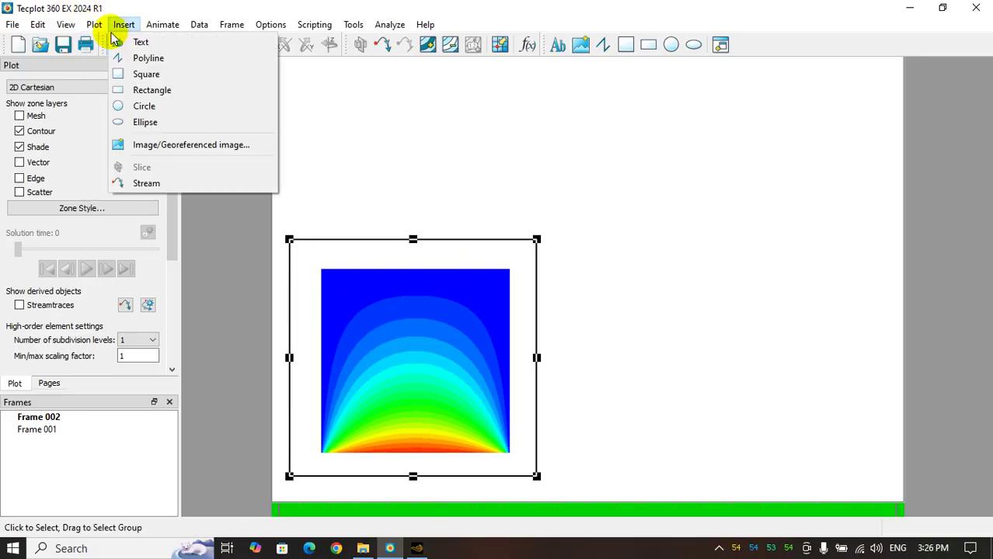
click(105, 41)
double_click(831, 139)
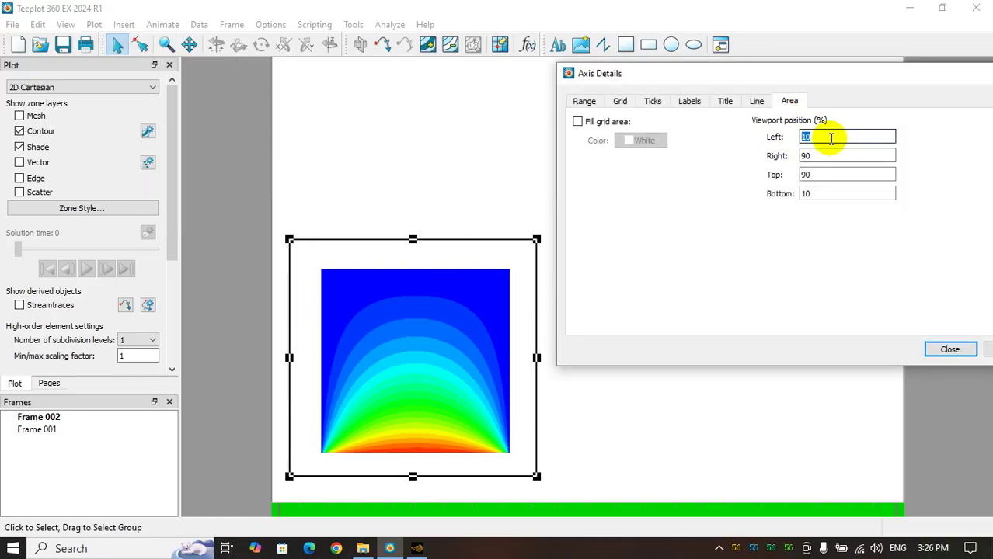
text(0)
key(Tab)
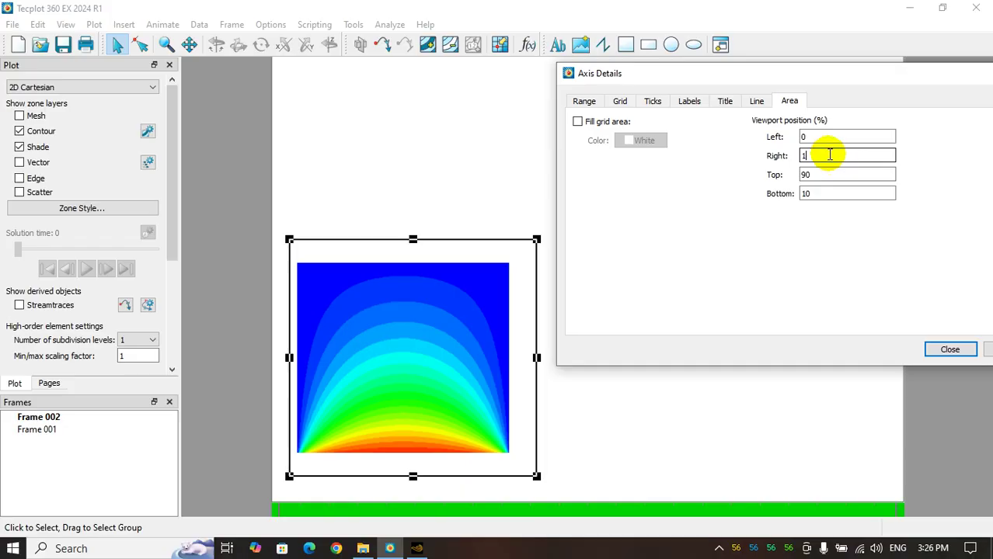
double_click(819, 175)
text(1)
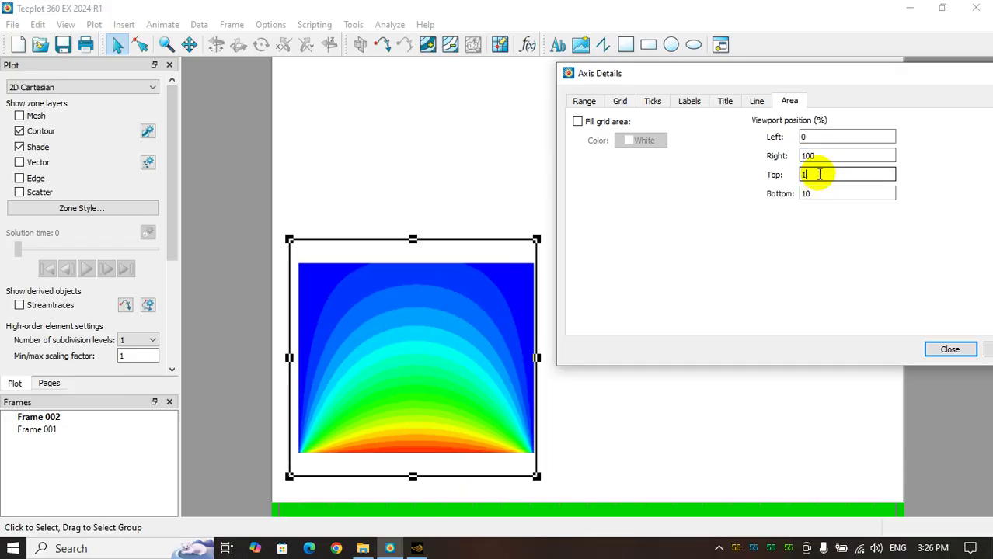
text(00)
double_click(819, 194)
text(0)
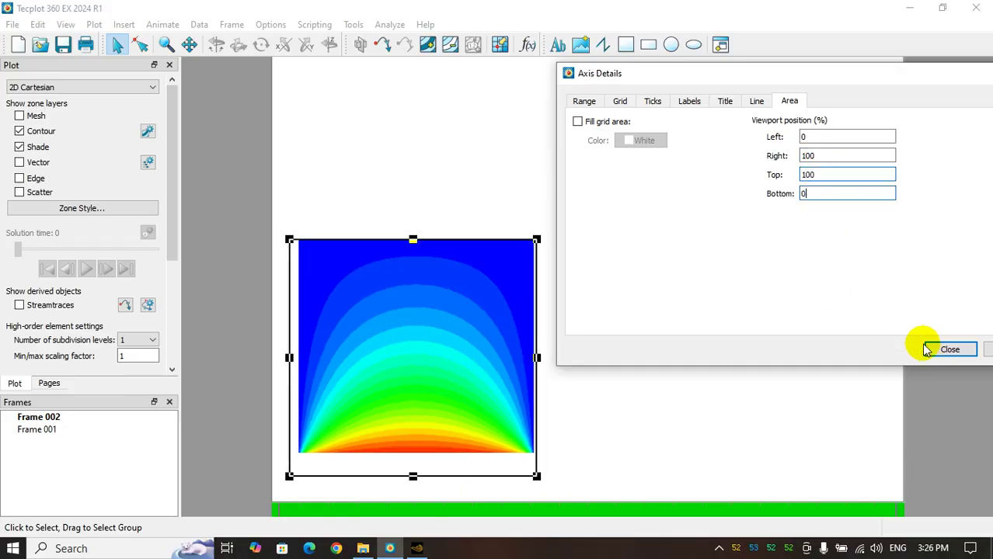
click(943, 349)
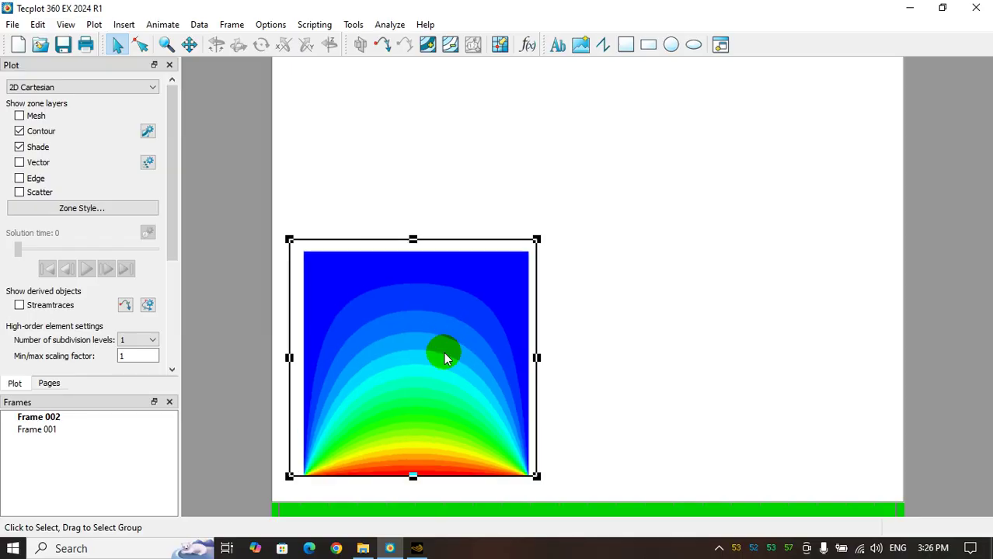
Step: Shrink the temperature contour slightly and reposition it to leave a white margin on all sides of Frame 002
middle_drag(443, 353, 440, 326)
right_drag(447, 380, 440, 370)
click(614, 300)
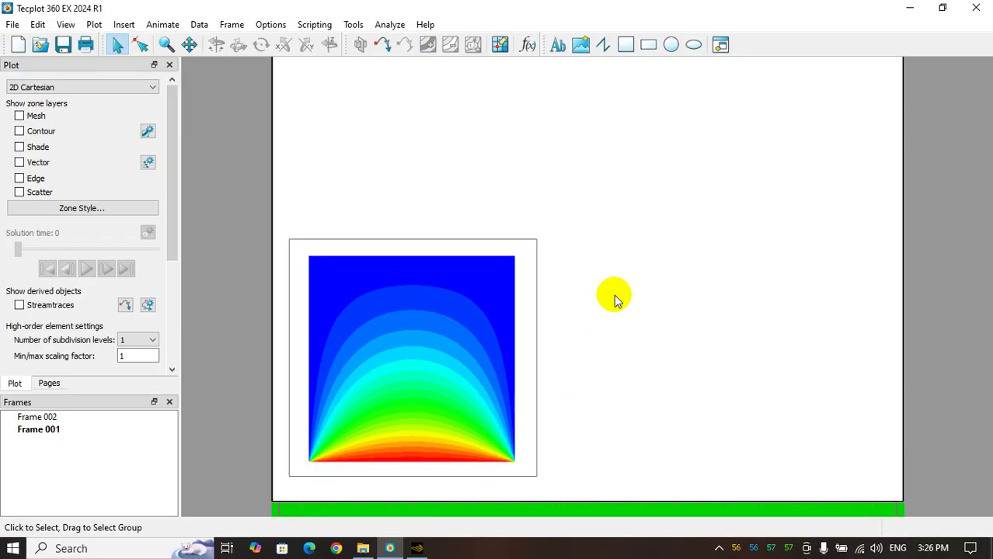
Step: Duplicate Frame 002 with its temperature contour and place the copy beside the original on the page
click(536, 301)
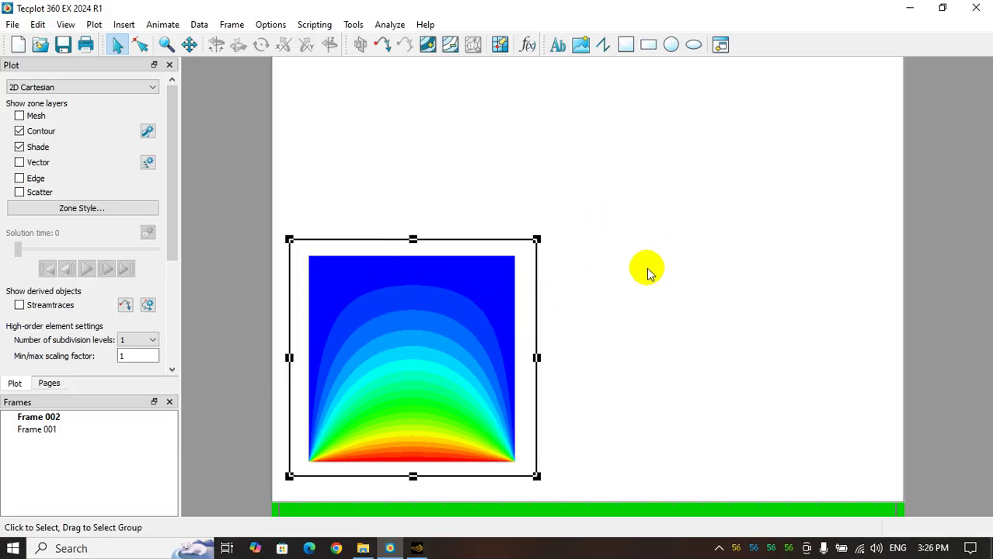
key(ctrl+v)
drag(538, 300, 856, 295)
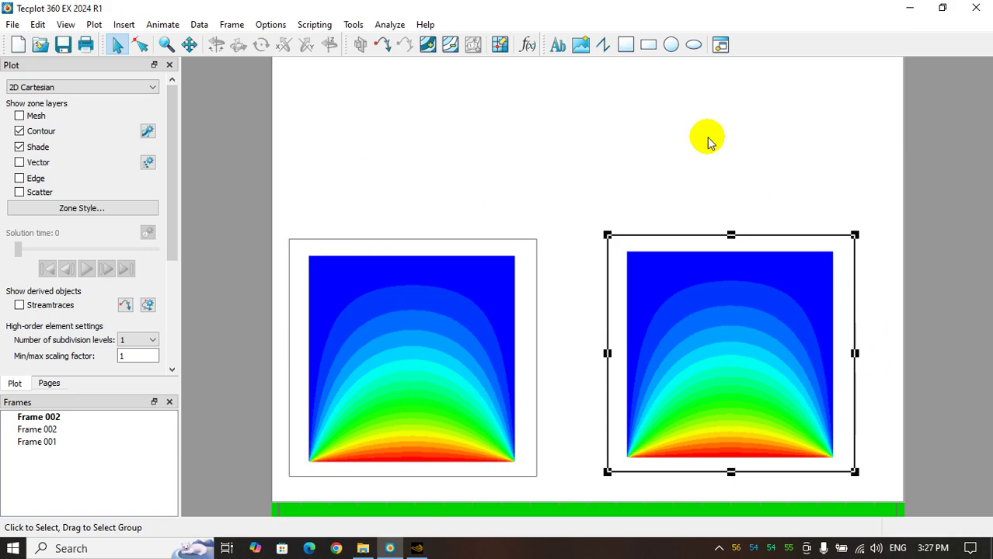
Step: Rename the duplicated frame as Frame 003
click(707, 337)
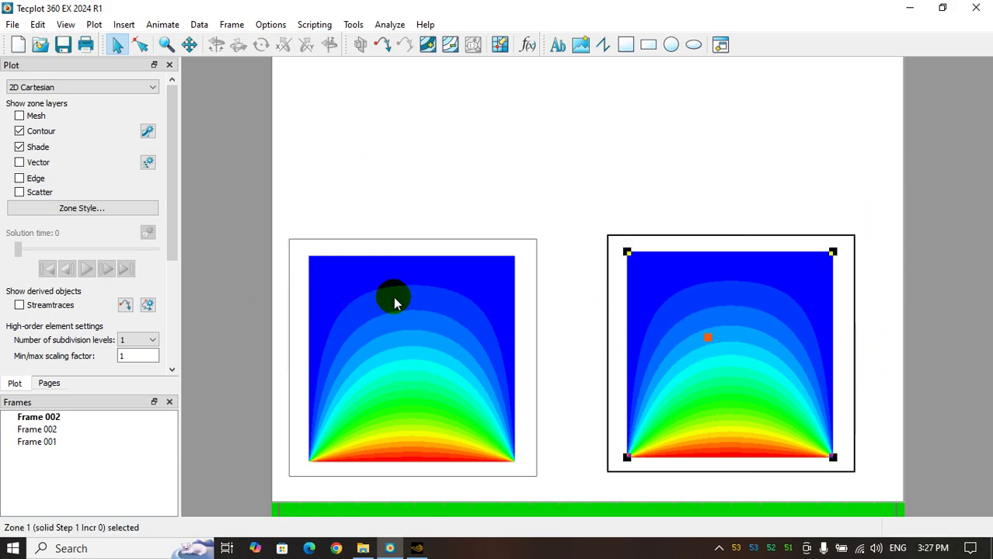
click(538, 291)
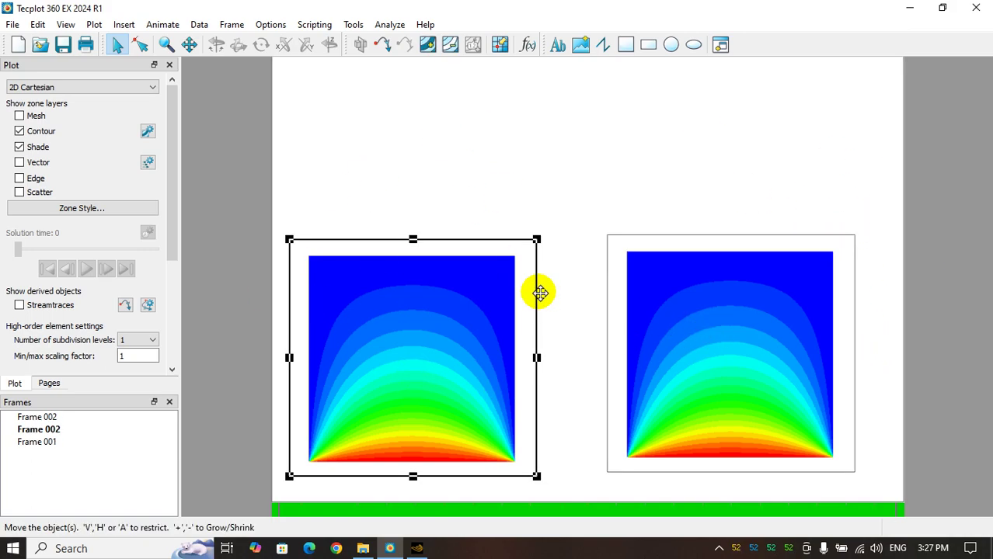
click(852, 311)
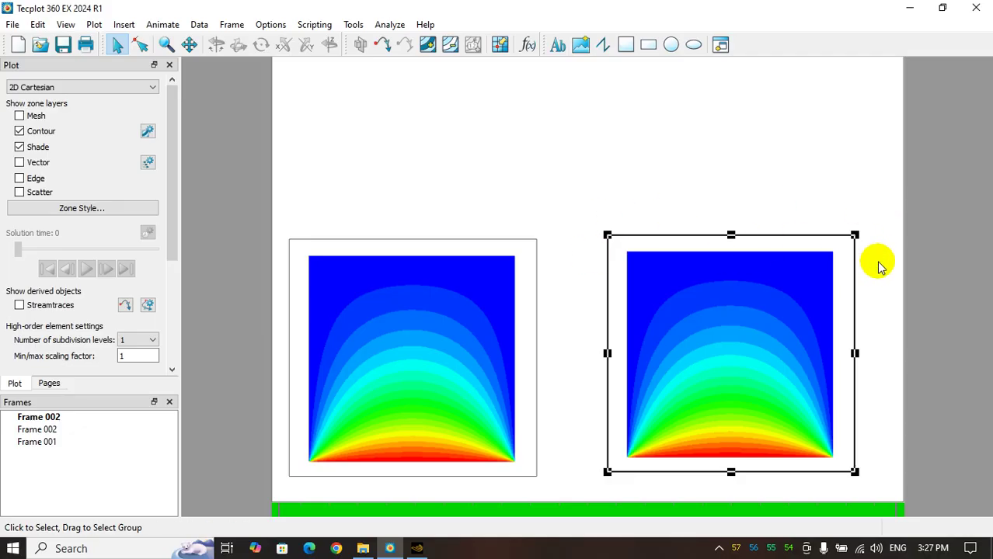
click(230, 24)
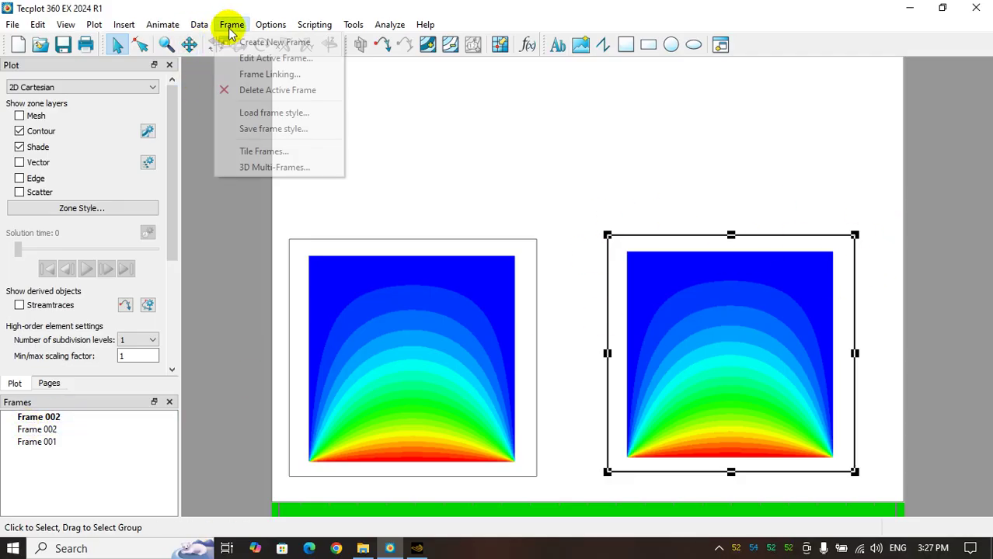
click(261, 58)
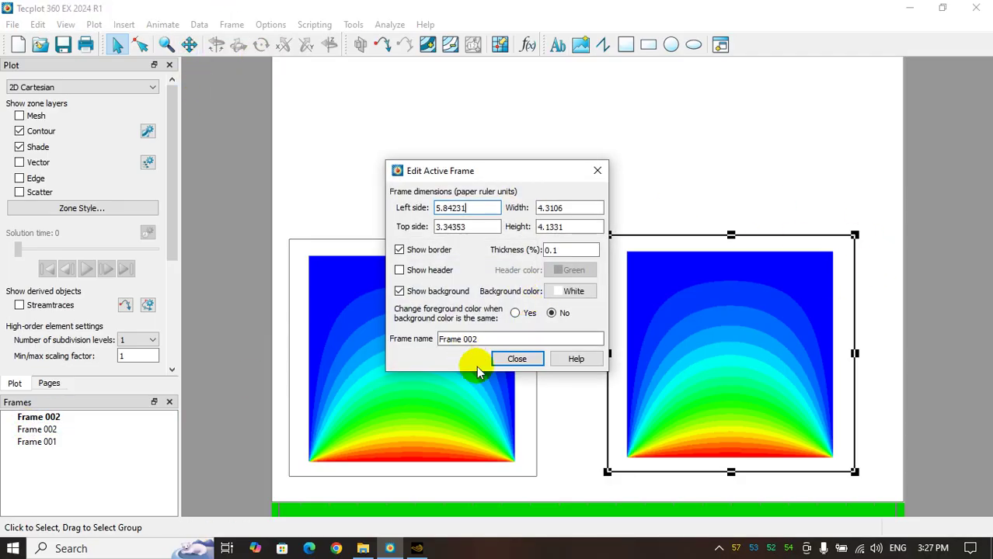
click(482, 340)
text(3)
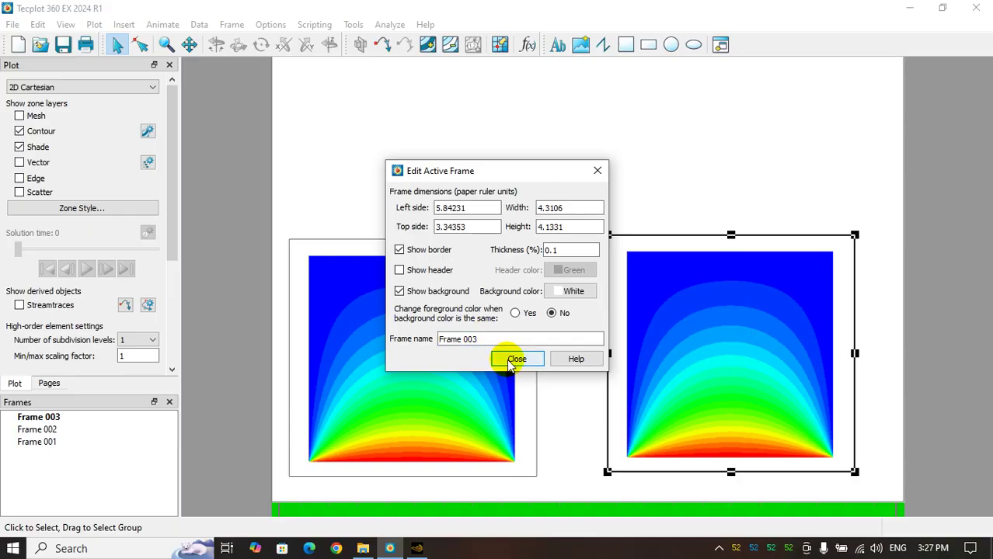
click(514, 361)
Step: Set the contour type of the temperature zone in Frame 003 to Lines in the zone style settings
click(731, 322)
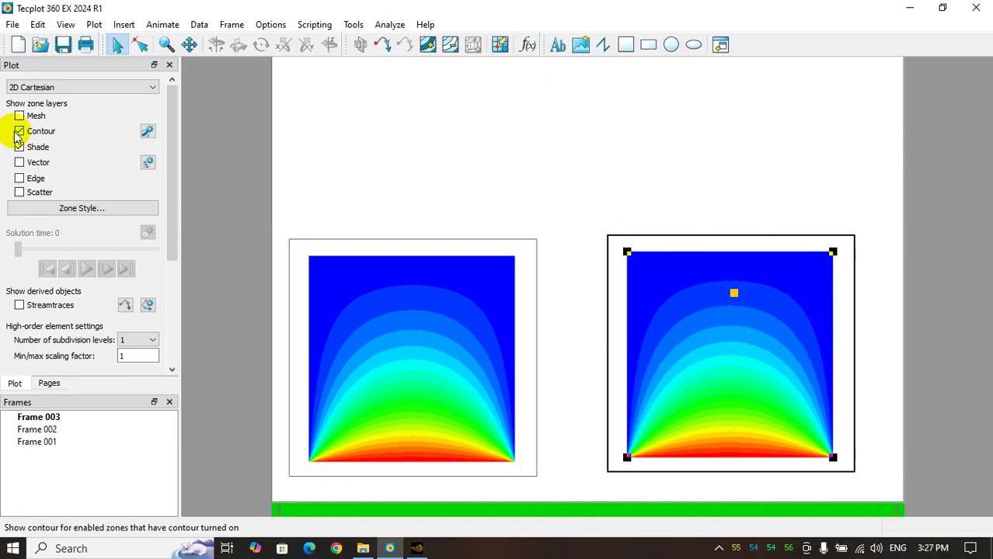
click(147, 131)
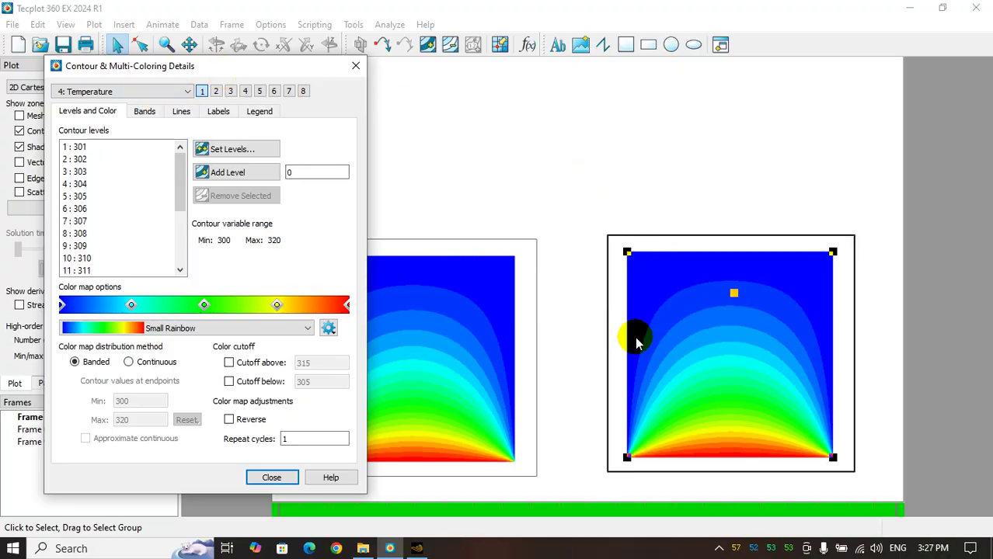
click(355, 65)
click(95, 210)
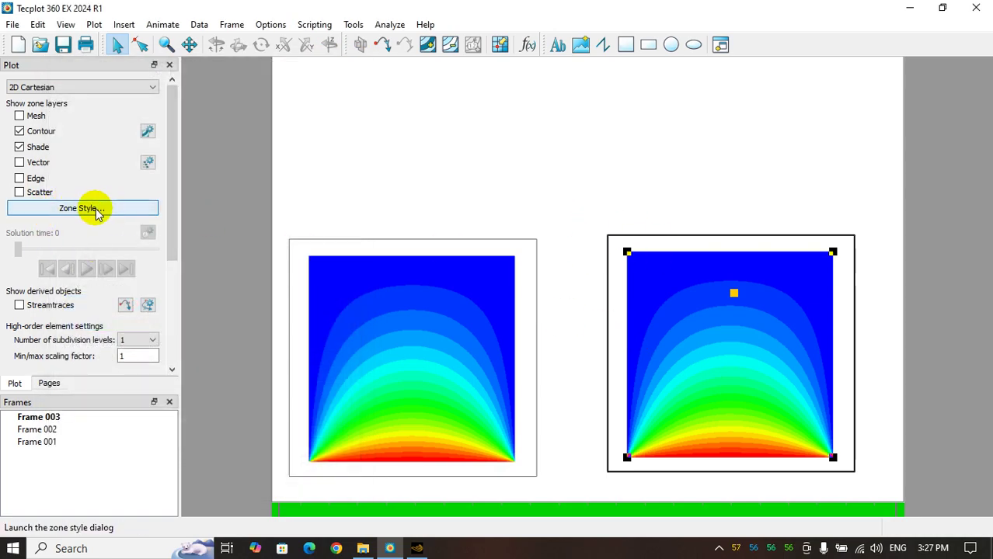
click(653, 368)
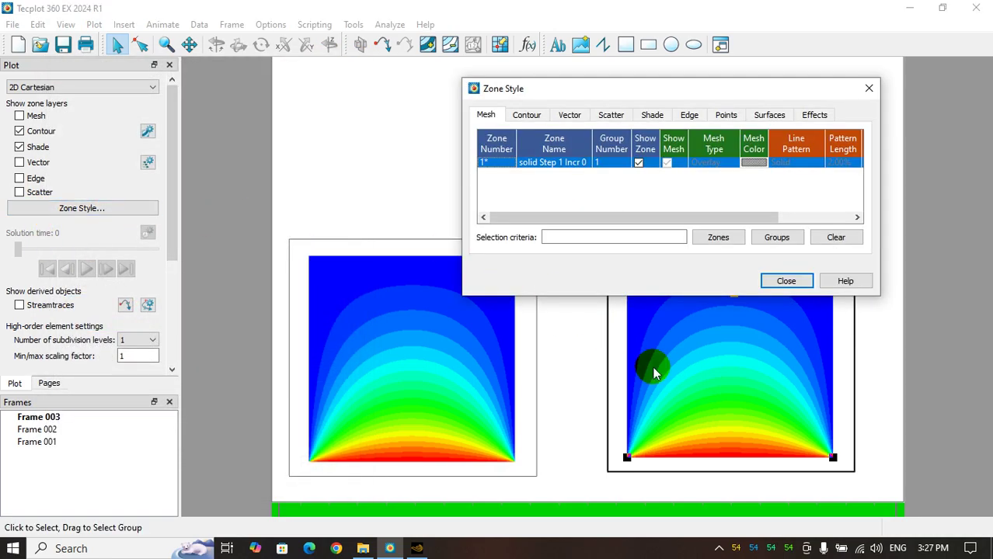
click(51, 417)
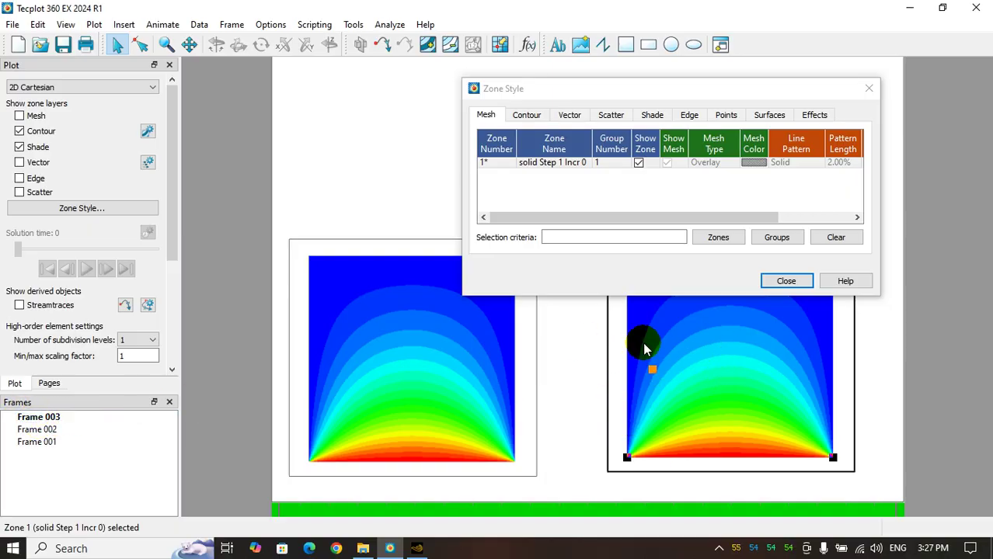
click(526, 115)
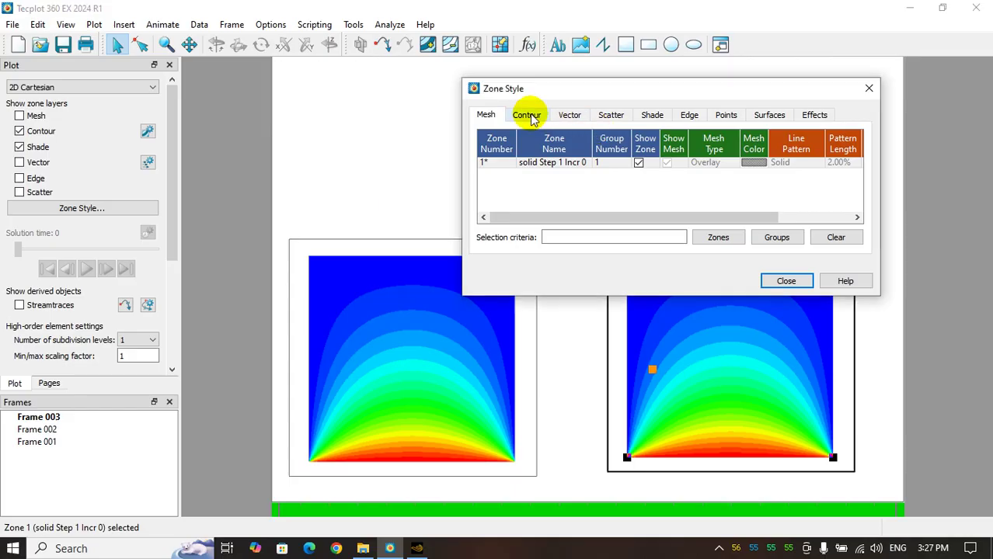
drag(544, 94, 386, 85)
drag(731, 163, 872, 165)
click(644, 161)
click(599, 157)
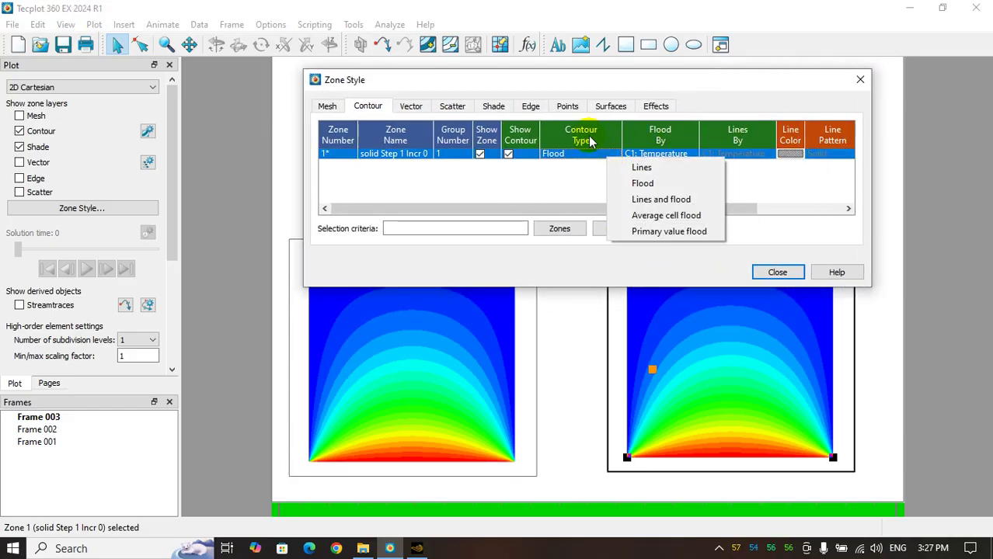
click(641, 169)
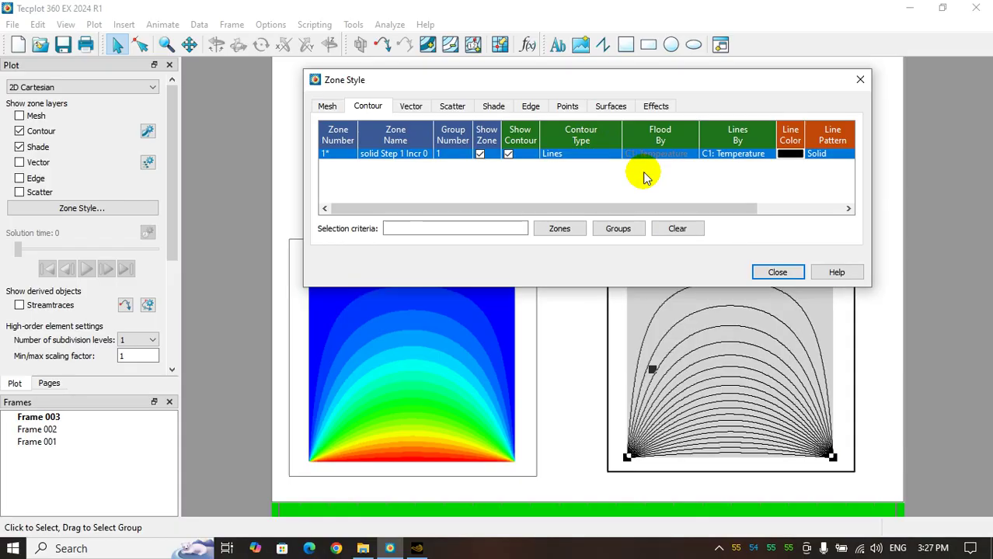
Step: Try Frame 003 without shading, restore it, and change the zone's contour type to Lines and flood
click(19, 147)
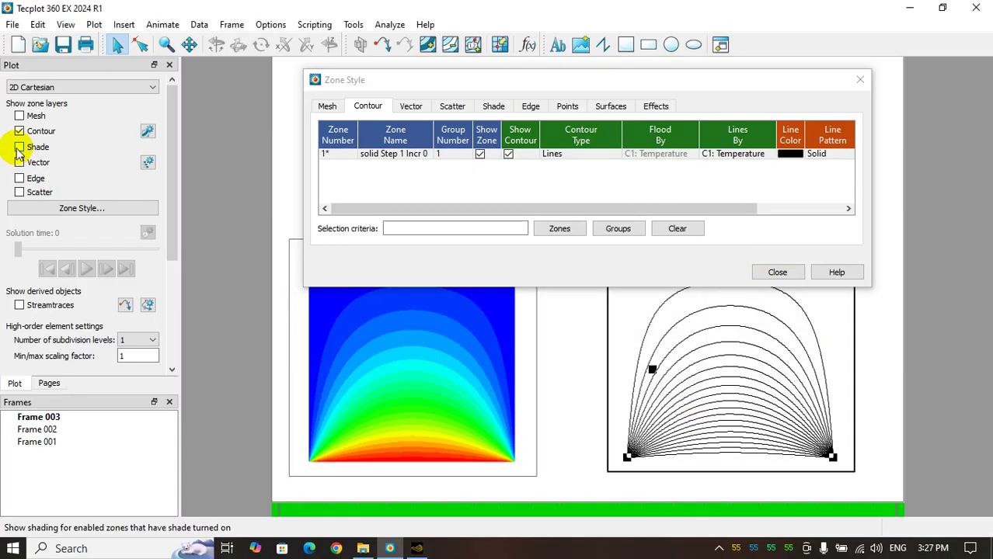
click(19, 147)
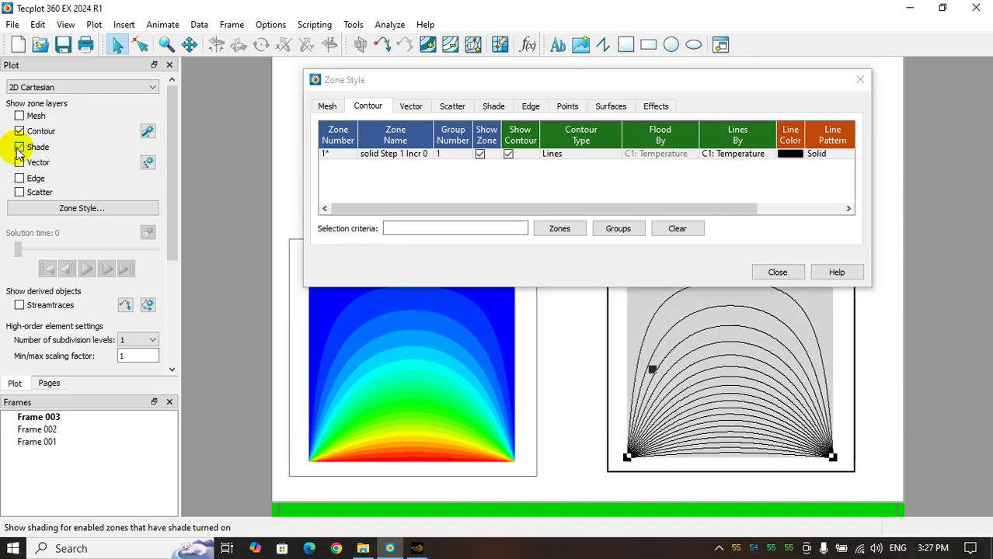
click(551, 153)
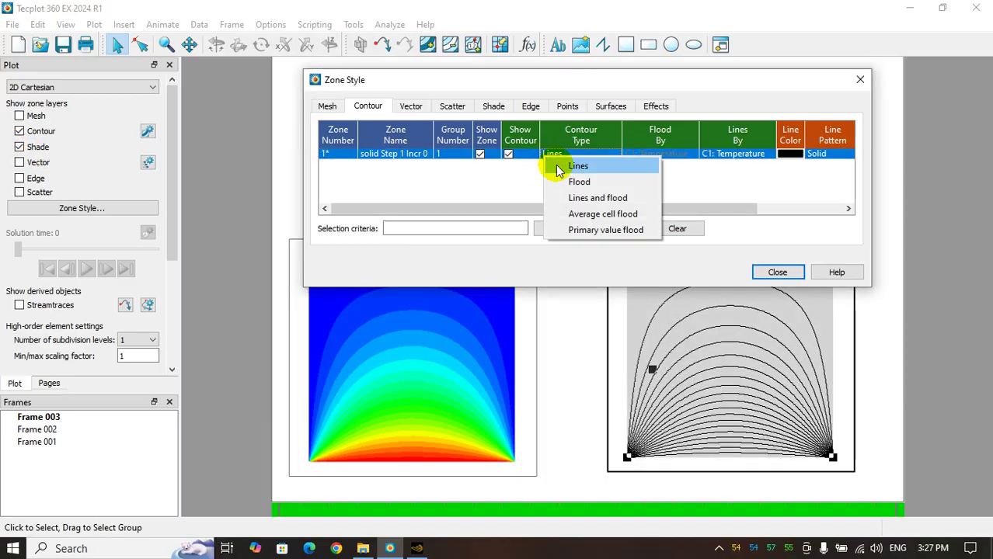
click(590, 199)
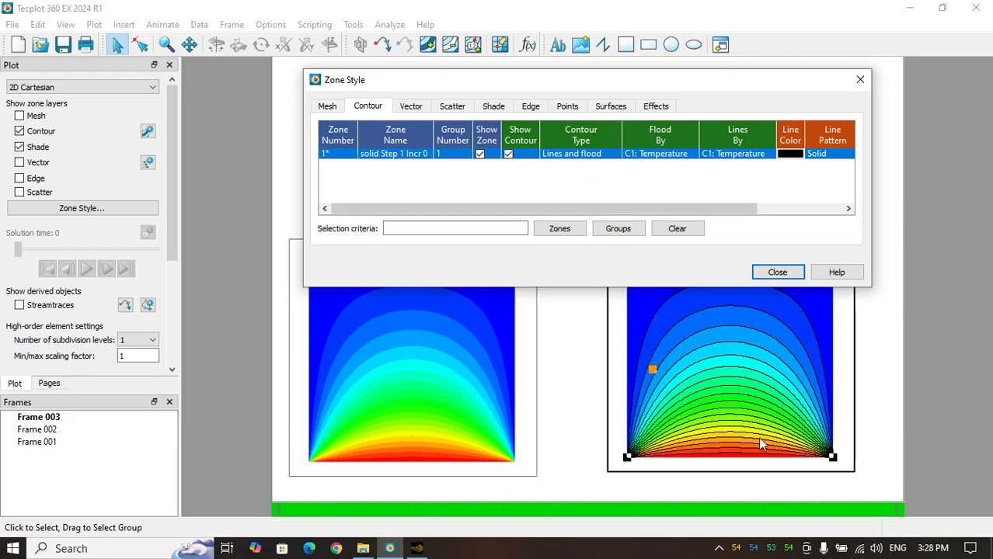
click(544, 154)
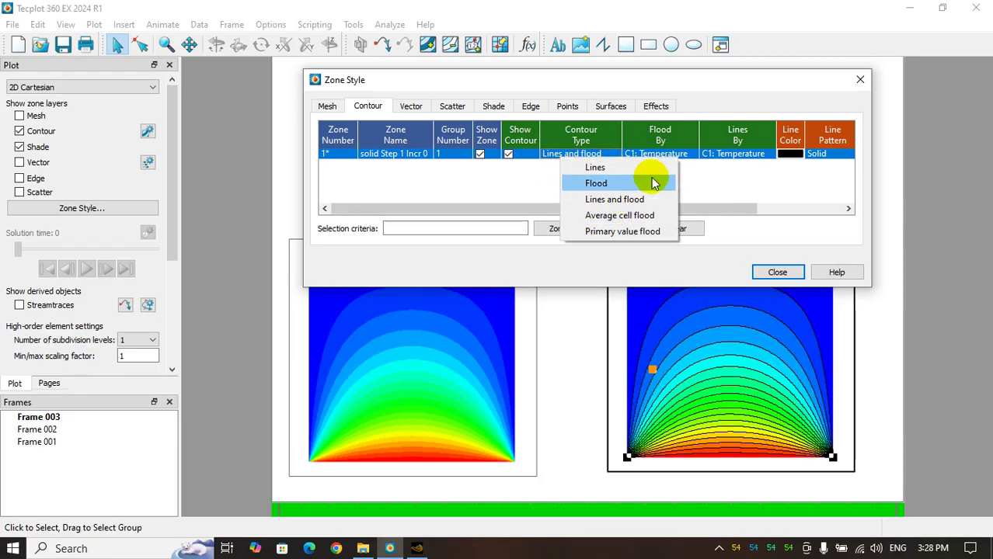
click(778, 272)
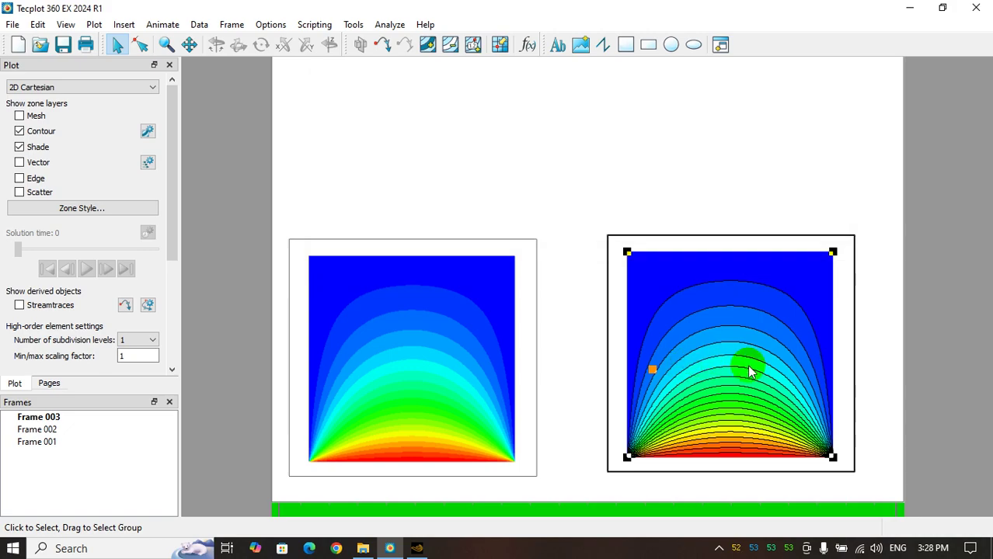
Step: Return Frame 003's contour type to Lines, close the zone style settings and select the zone
click(147, 131)
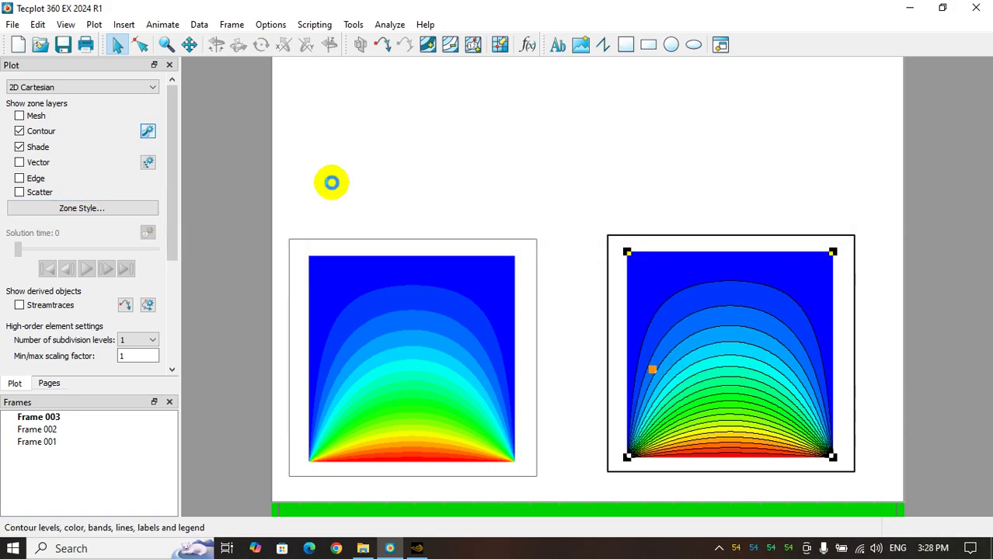
click(359, 53)
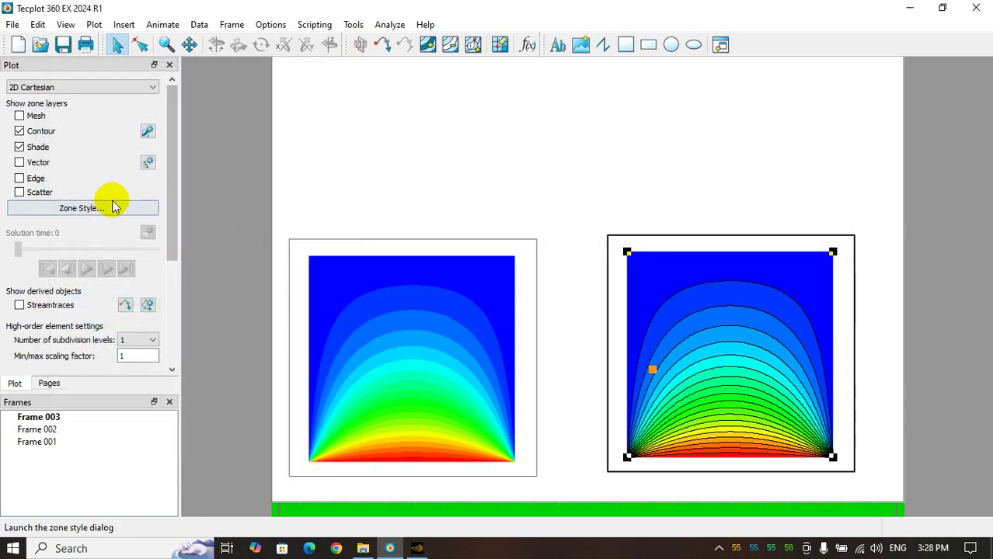
click(113, 207)
click(563, 154)
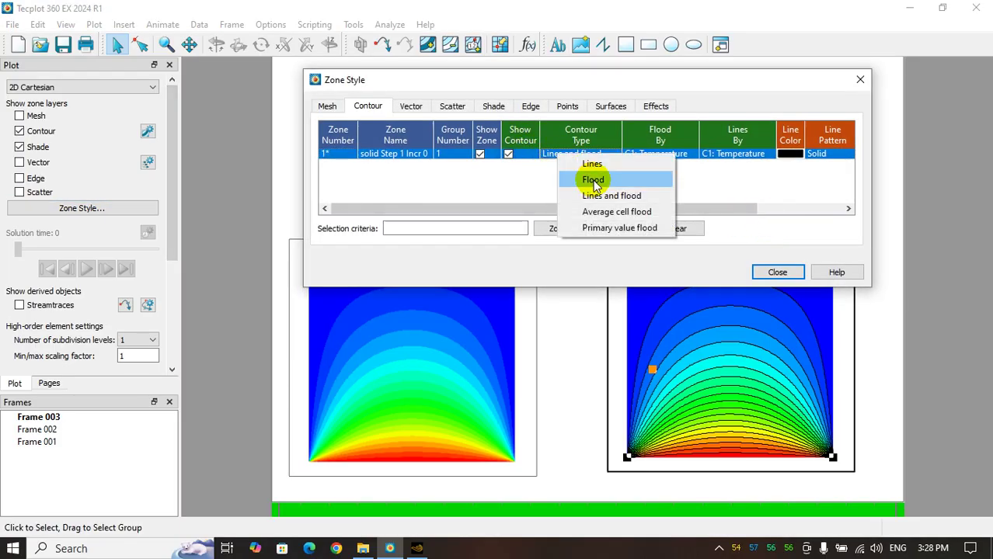
click(592, 164)
click(777, 272)
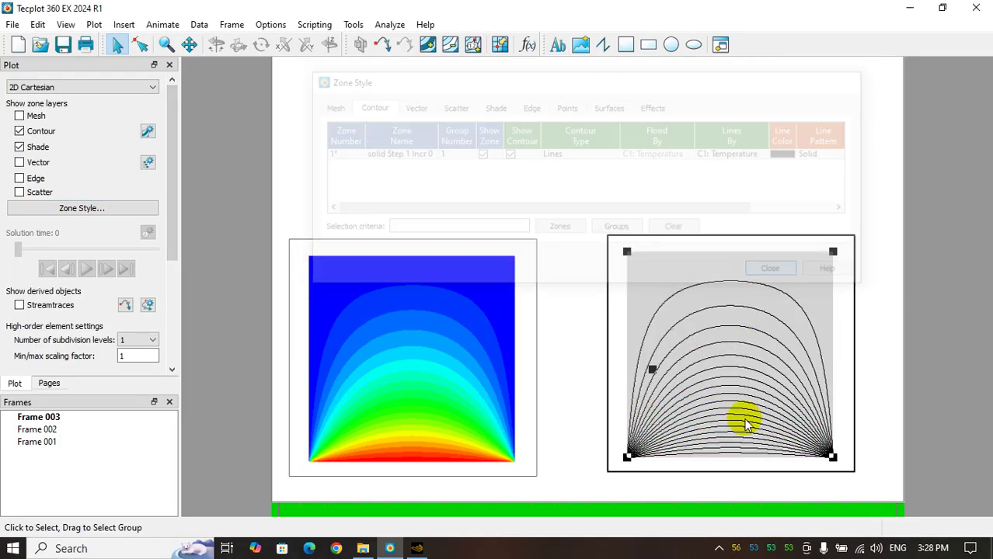
click(683, 291)
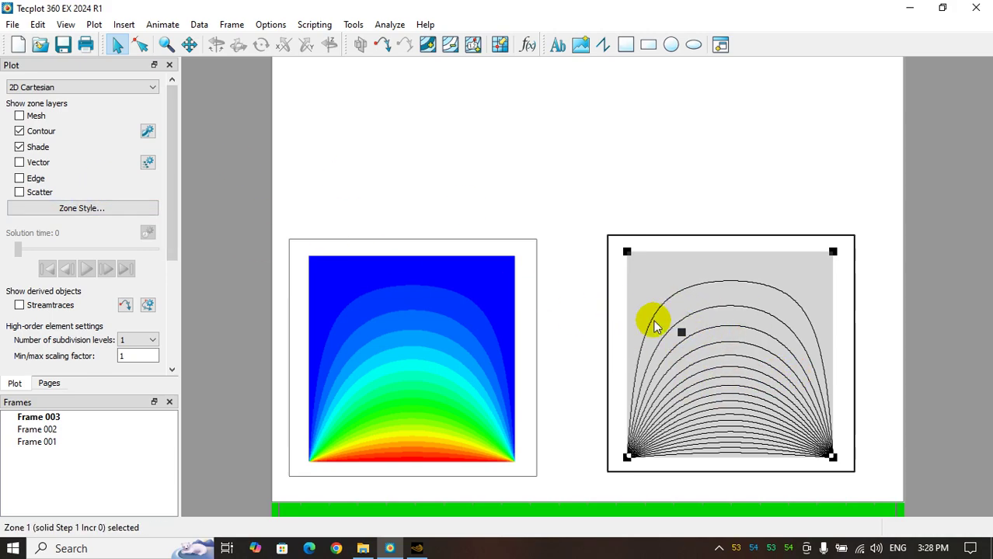
Step: Show contour value labels on the temperature lines in Frame 003 and set the label font to Arial
click(147, 131)
click(217, 117)
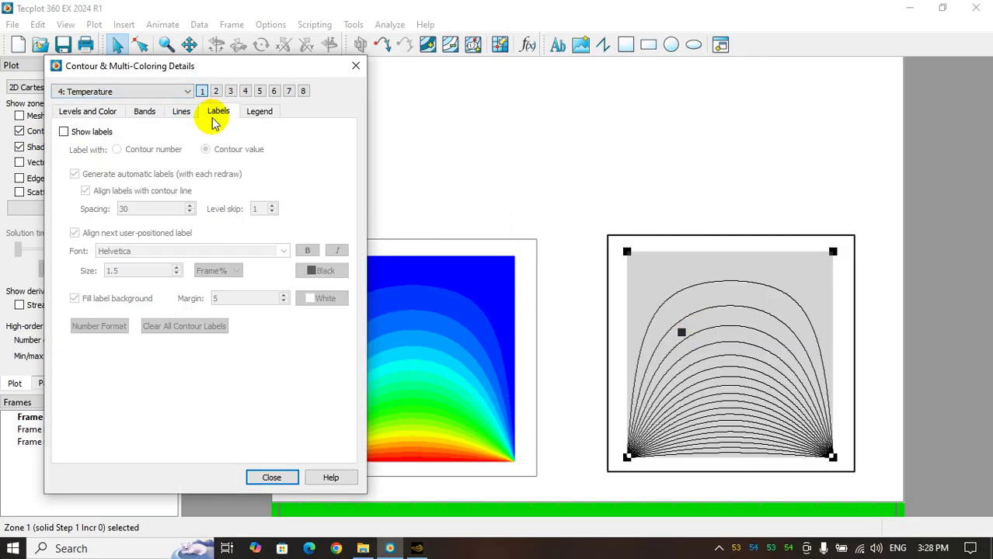
click(92, 134)
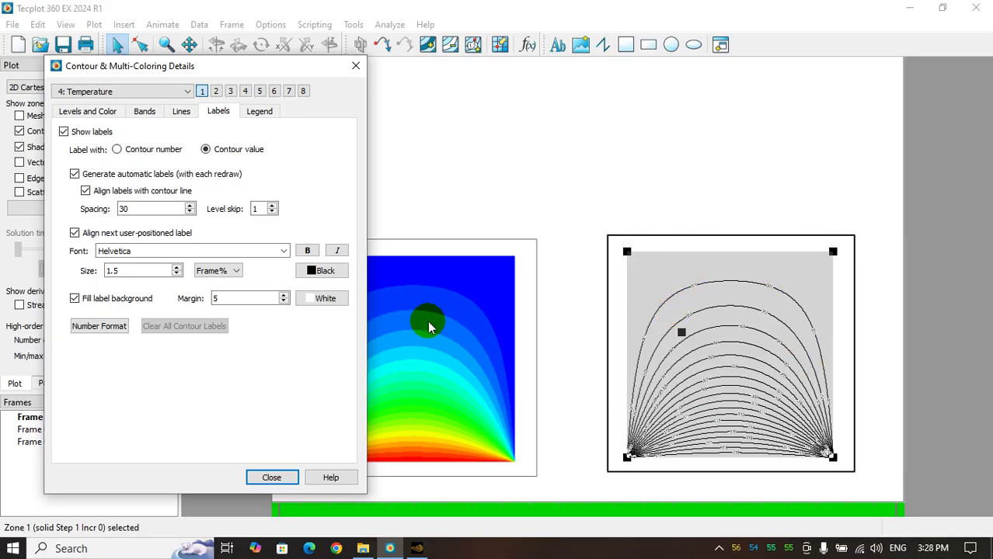
double_click(151, 250)
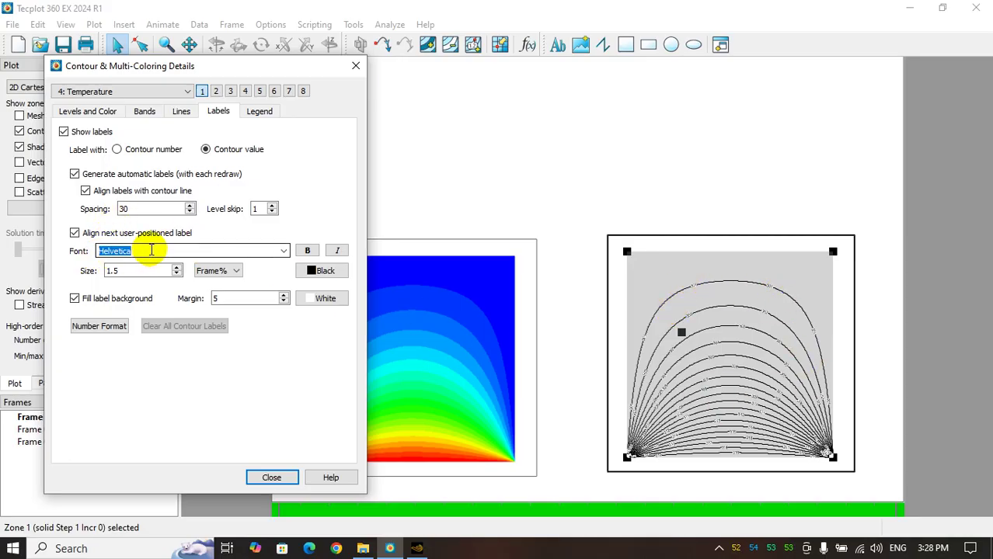
text(aIGDT)
click(284, 250)
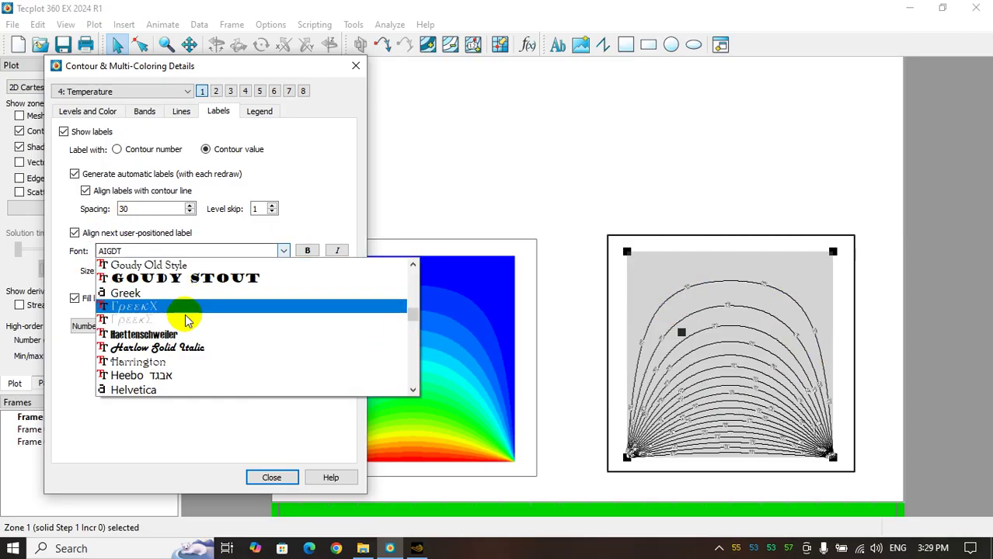
click(204, 389)
click(138, 250)
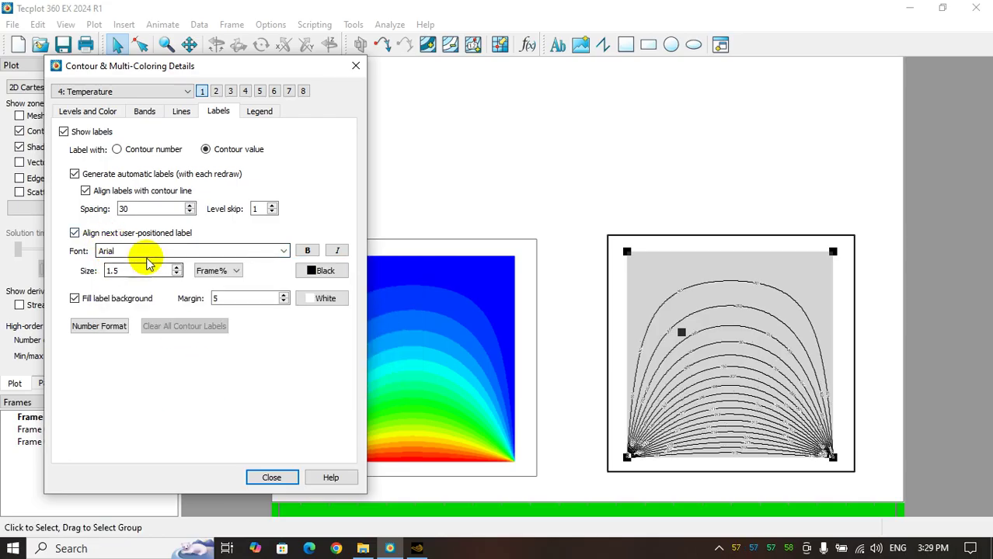
Step: Set the size of Frame 003's contour labels to 3 Frame%
click(177, 268)
click(177, 268)
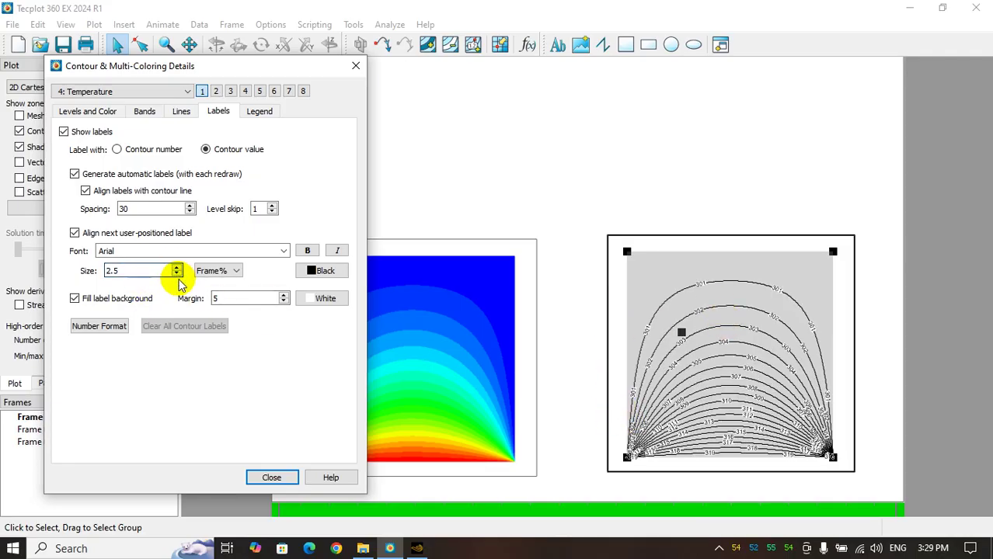
drag(173, 271, 111, 270)
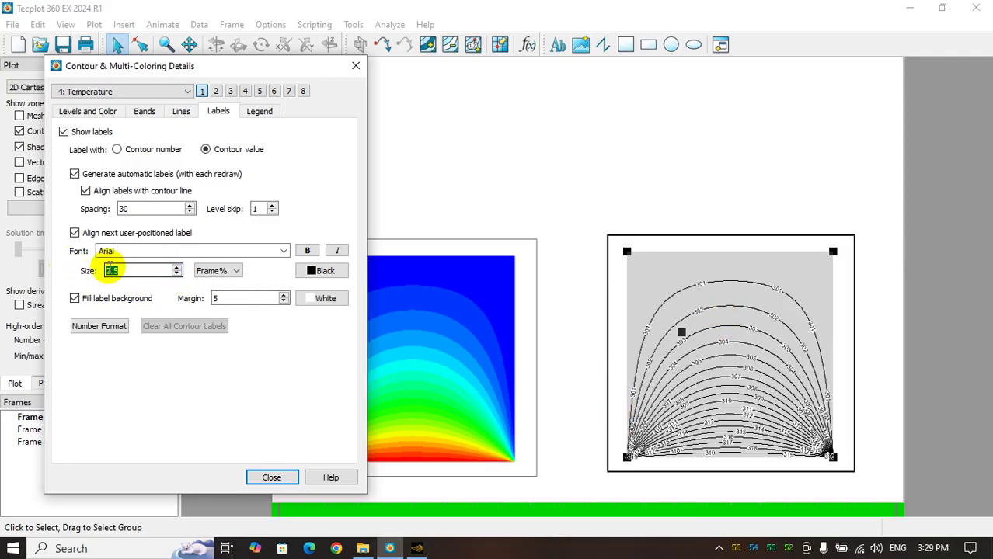
text(3)
click(742, 397)
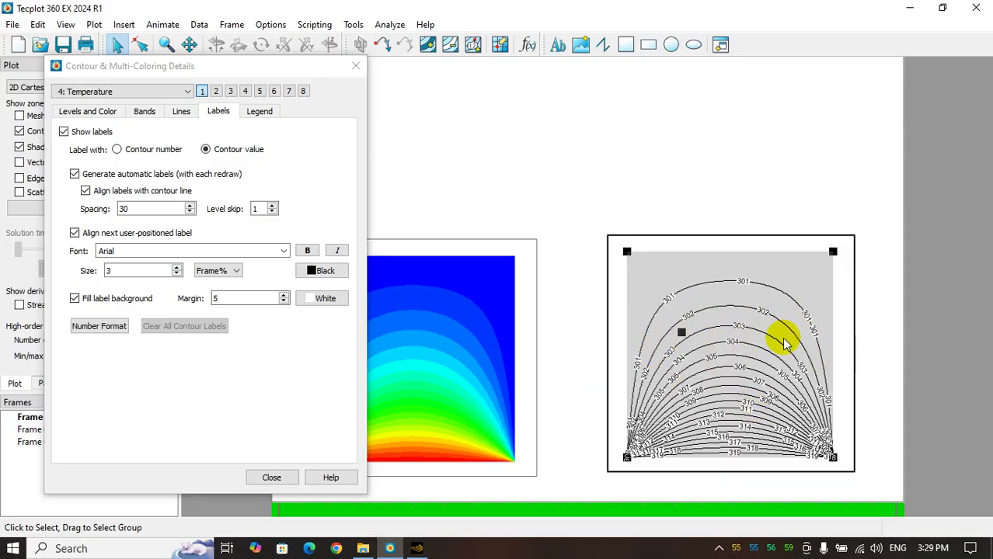
Step: Set the contour labels' spacing to 40, level skip to 2 and size to 4 Frame%
click(190, 212)
click(189, 212)
click(189, 212)
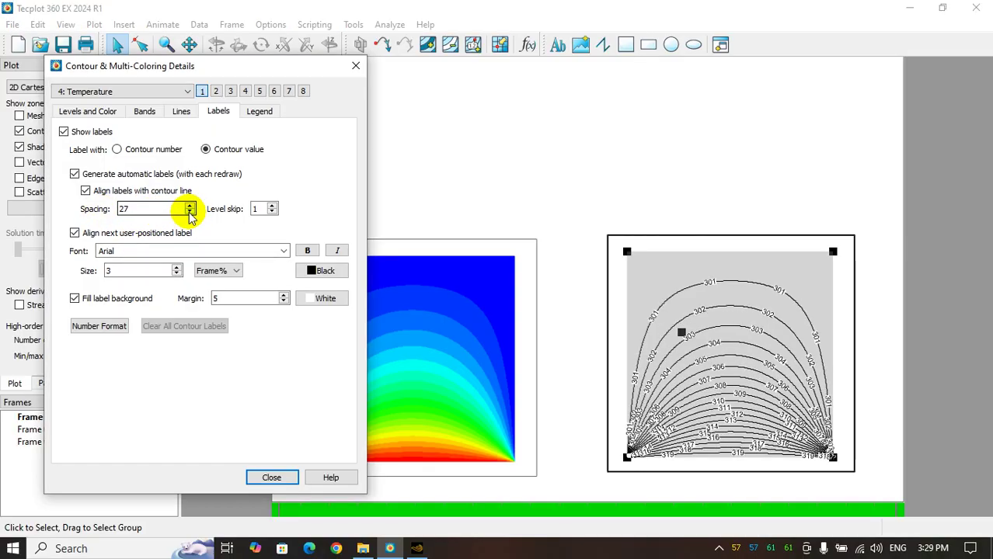
click(189, 212)
click(190, 212)
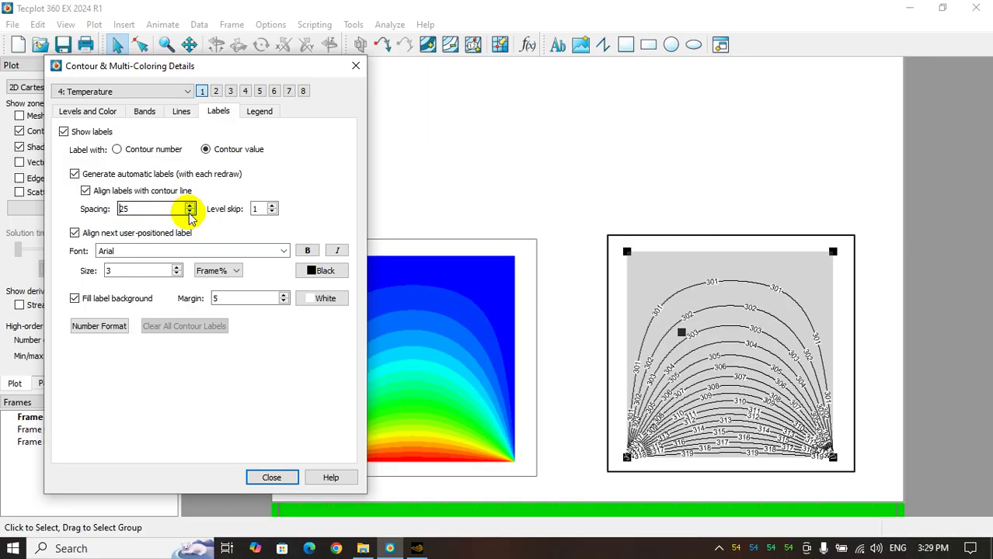
click(189, 205)
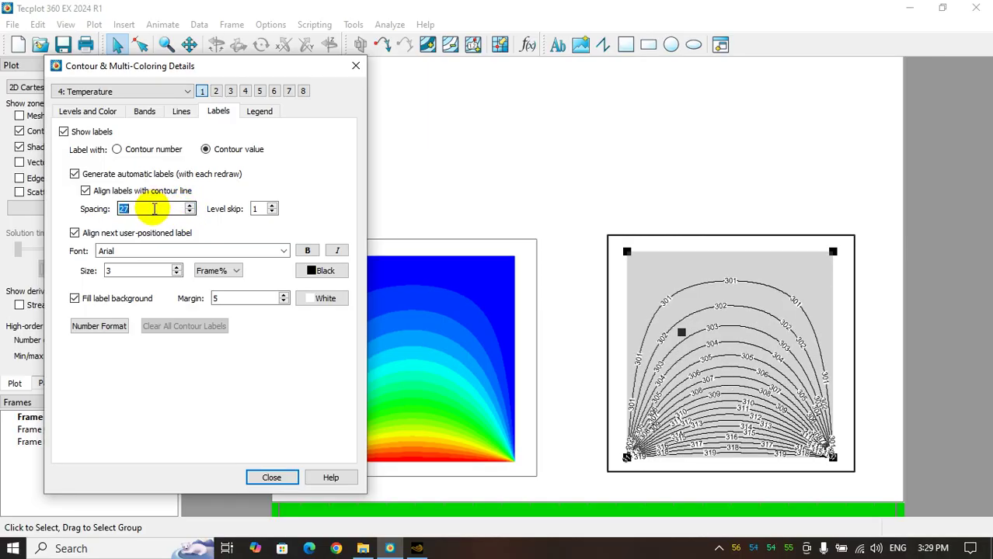
text(0)
click(739, 387)
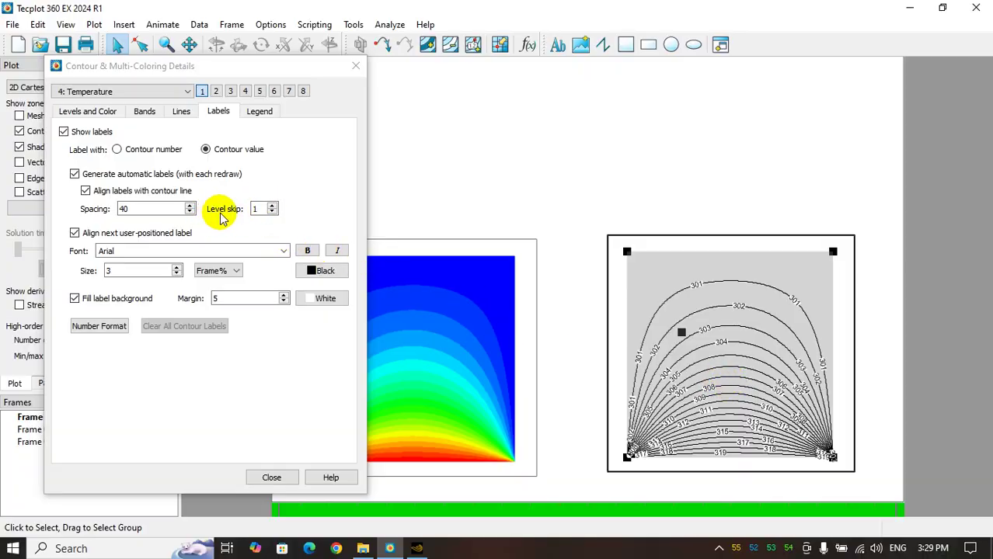
click(271, 205)
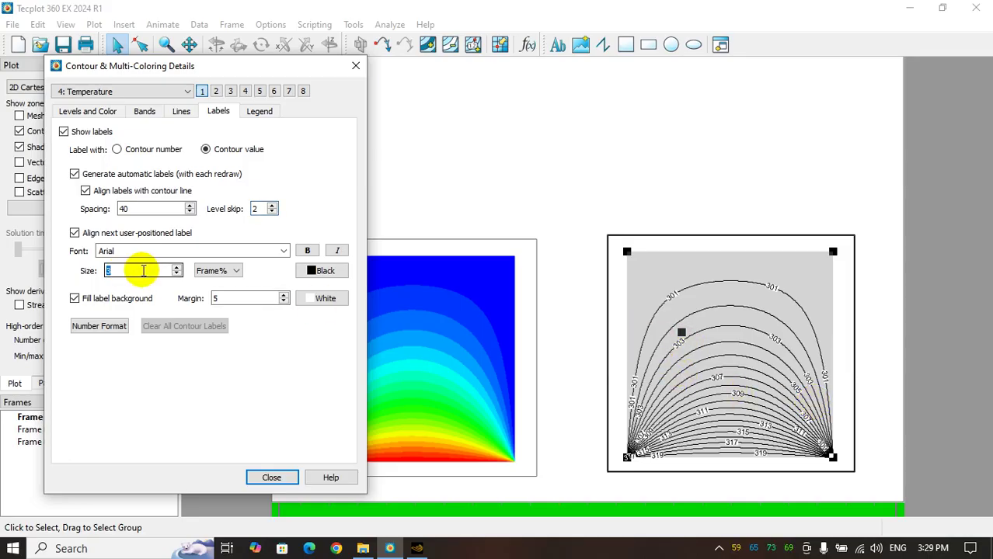
click(773, 394)
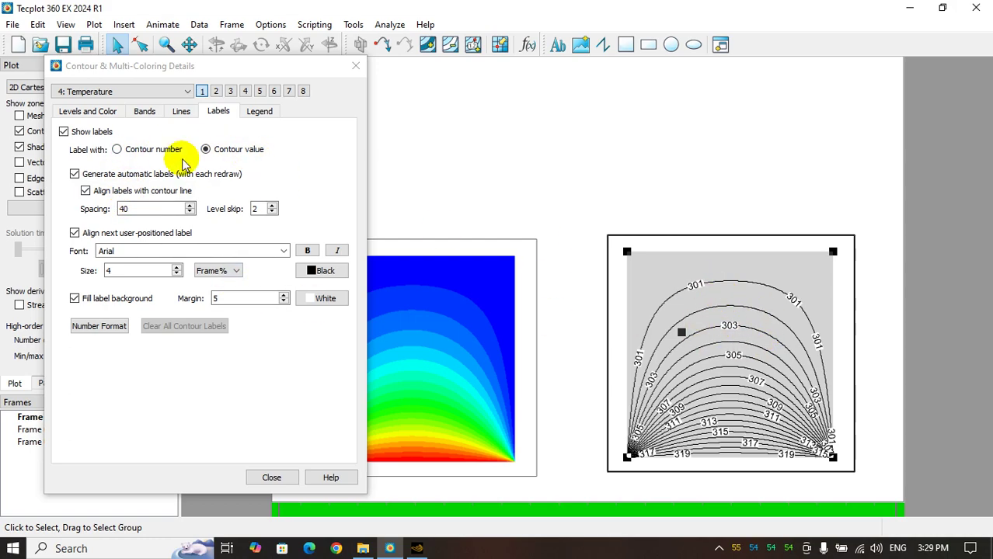
Step: Try contour number labels with a contour legend, delete the legend and return the labels to contour values
click(139, 148)
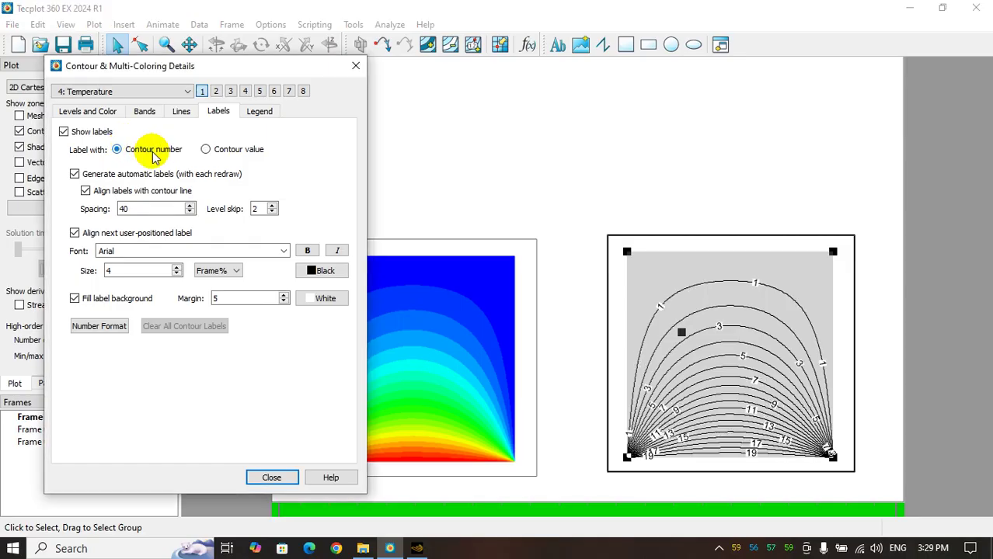
click(259, 112)
click(65, 132)
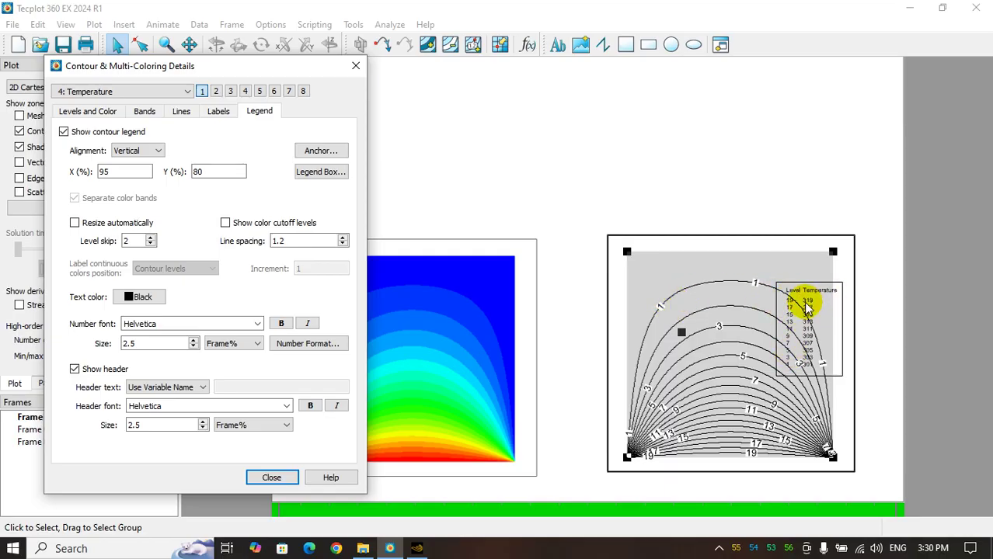
click(819, 368)
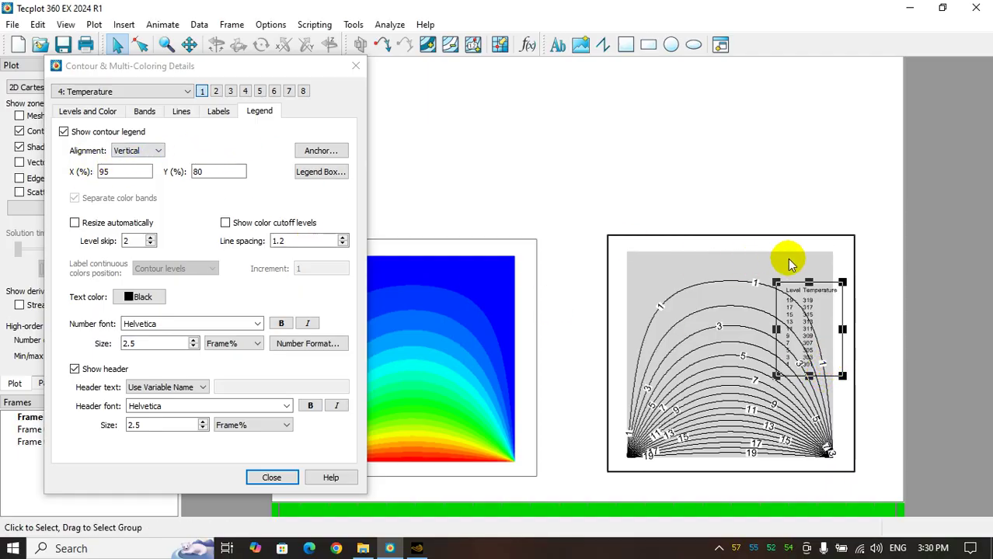
key(Delete)
click(524, 295)
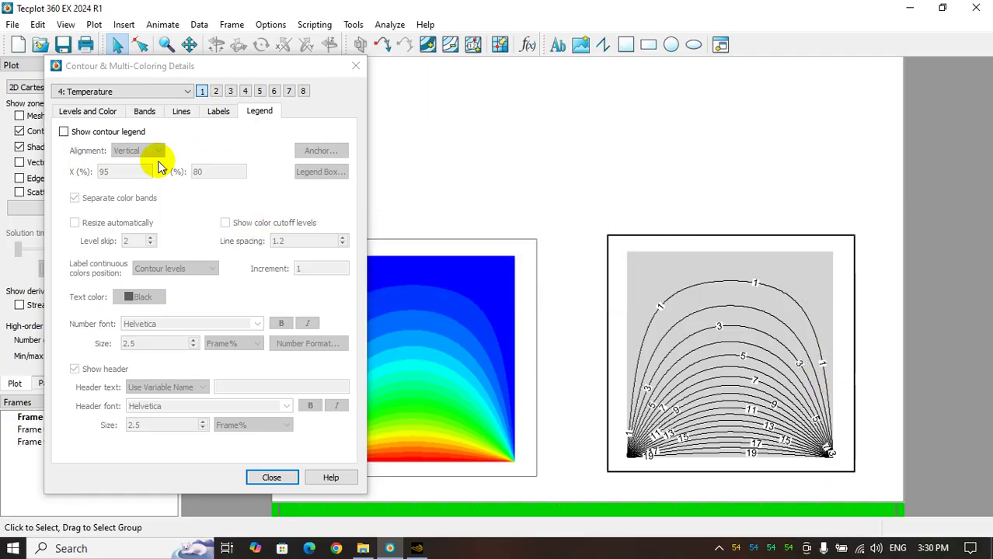
click(215, 116)
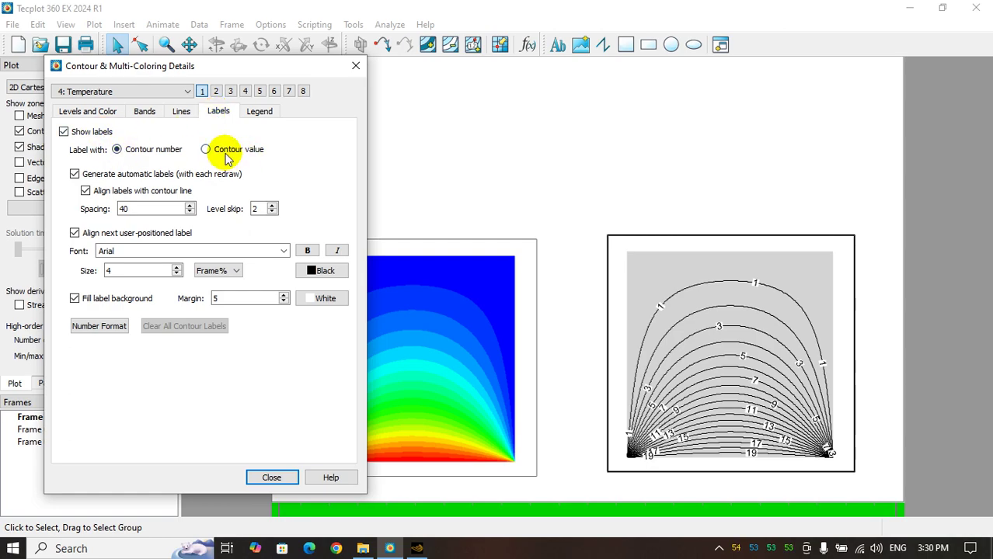
click(208, 150)
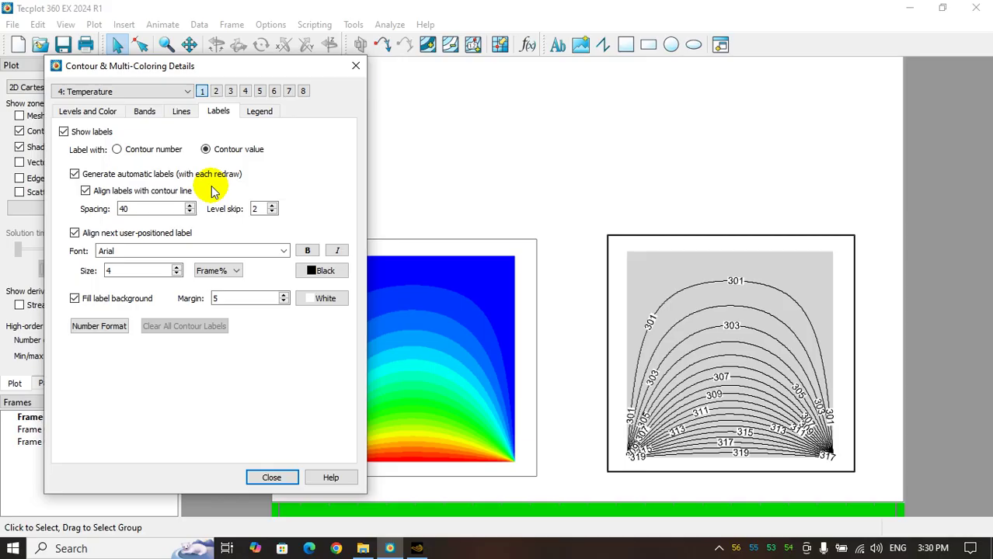
Step: Close the contour details and manually add a contour label to the second outermost line in Frame 003
click(355, 65)
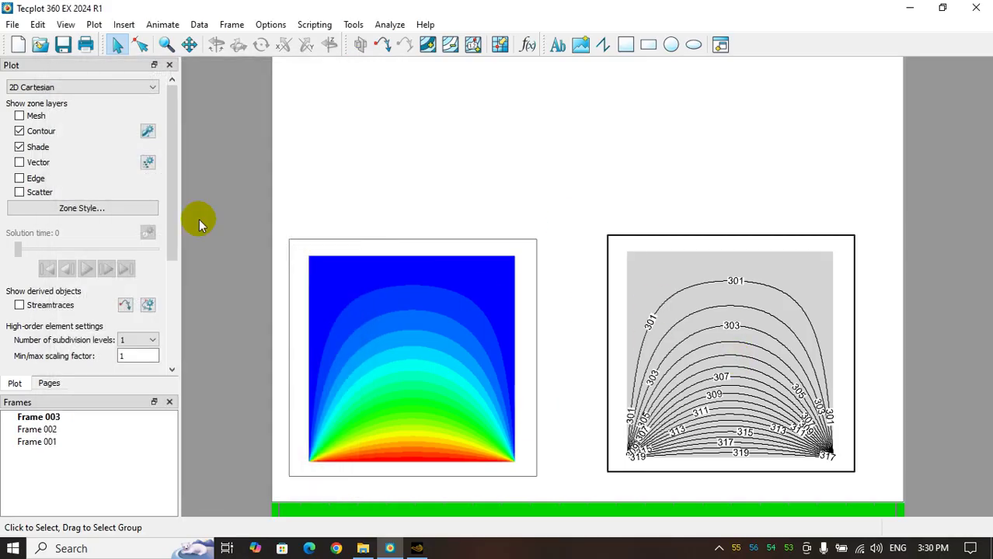
click(473, 46)
click(694, 312)
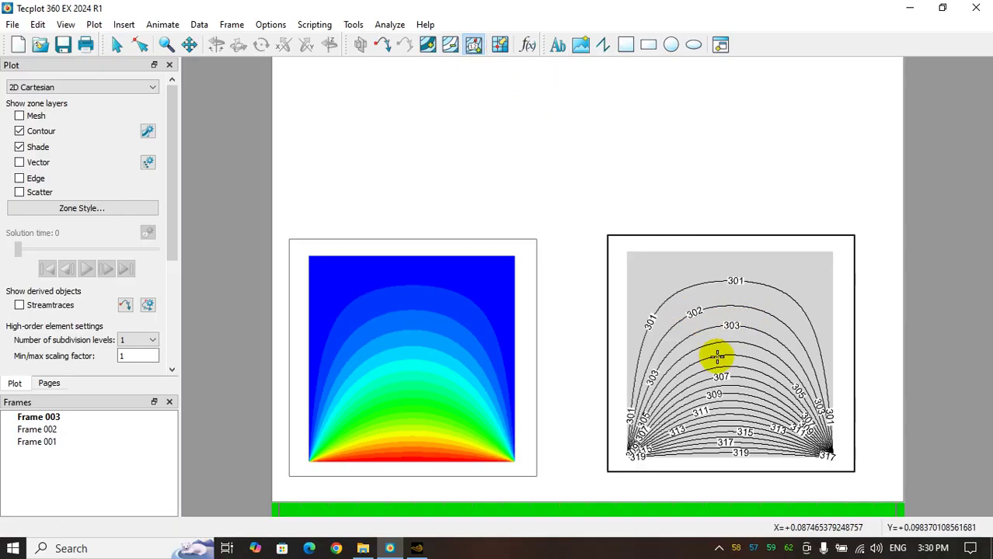
Step: Turn off alignment of user-positioned contour labels and hide the contour labels in Frame 003
click(148, 132)
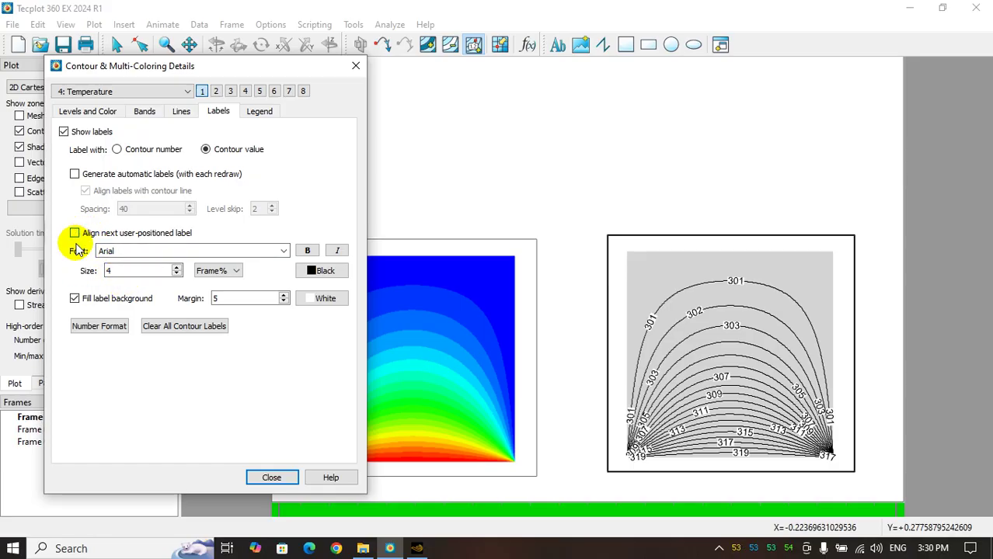
click(74, 298)
click(75, 298)
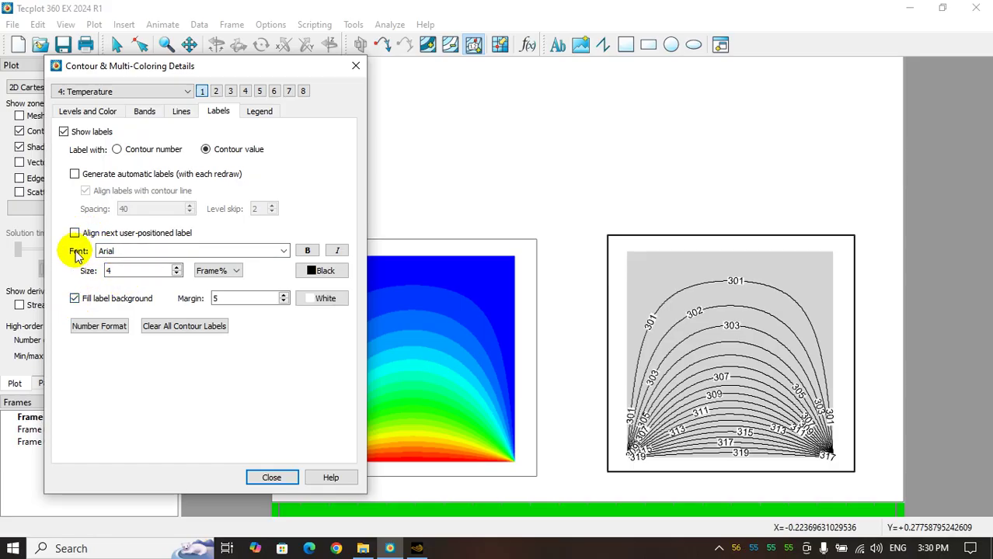
click(63, 132)
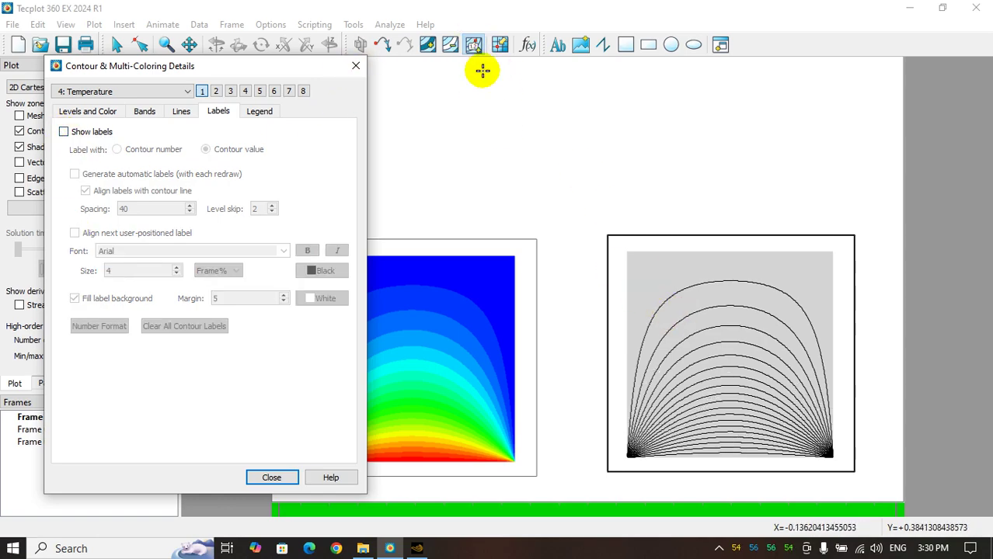
Step: Manually add three contour labels along the outermost temperature line in Frame 003
click(676, 301)
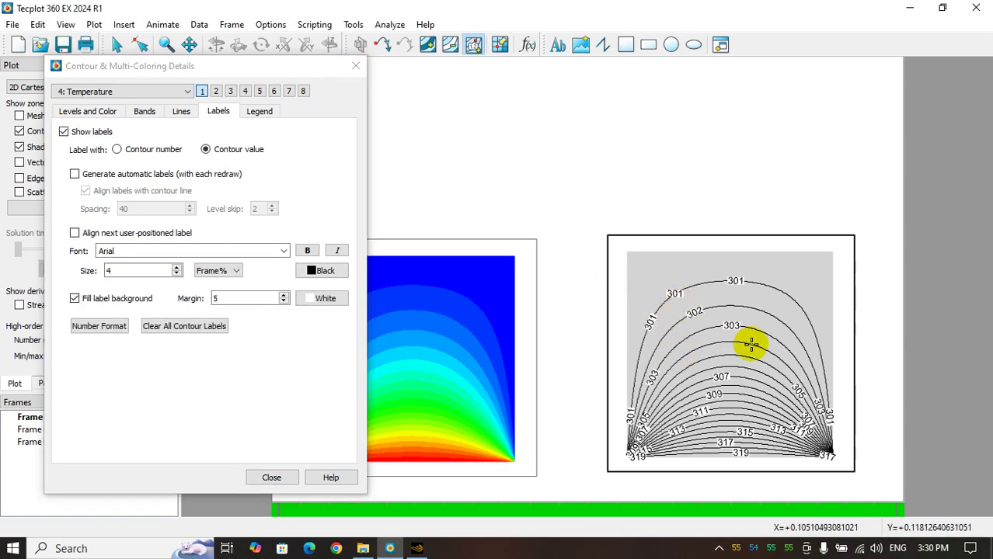
click(814, 340)
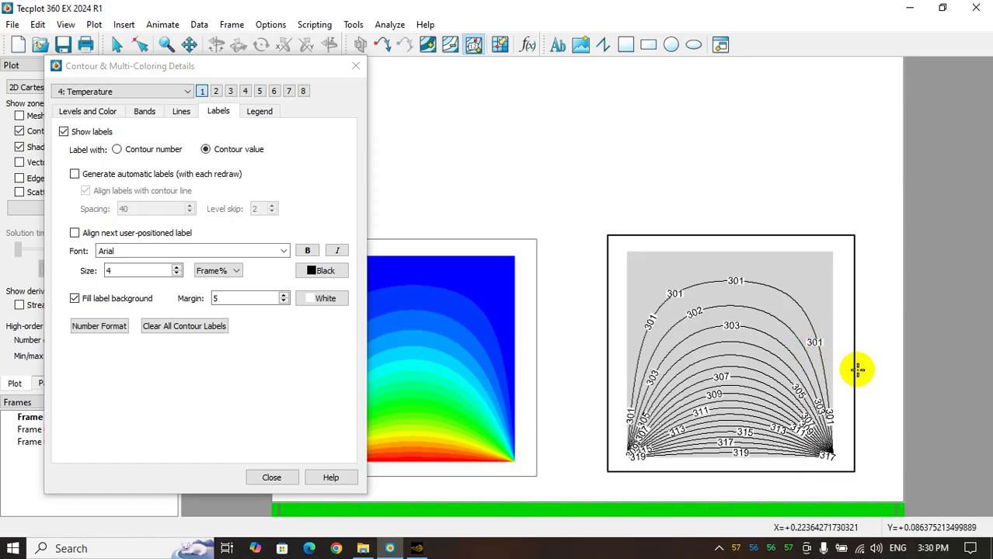
click(793, 301)
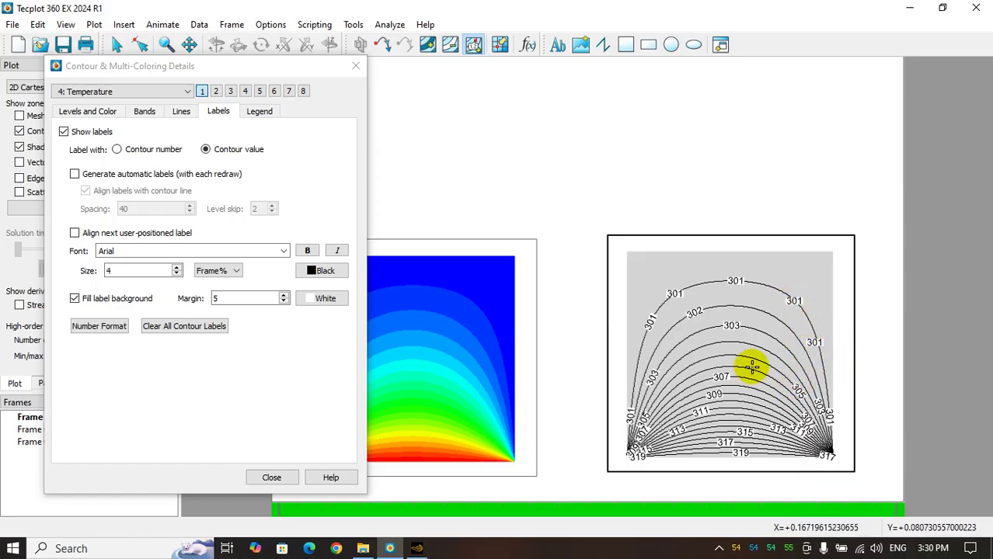
Step: Try yellow and red as the contour label background, set it to magenta and close the contour details
click(322, 299)
click(197, 219)
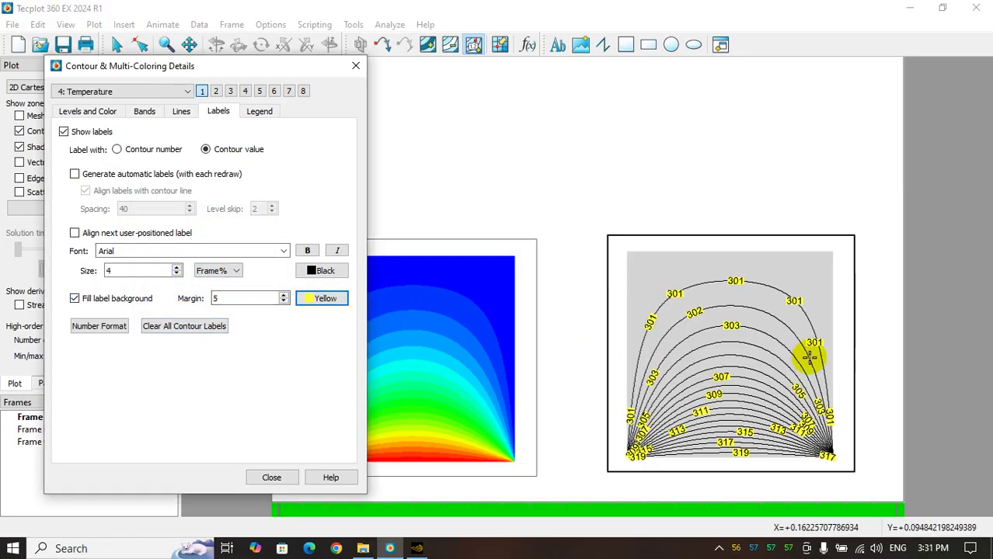
click(322, 298)
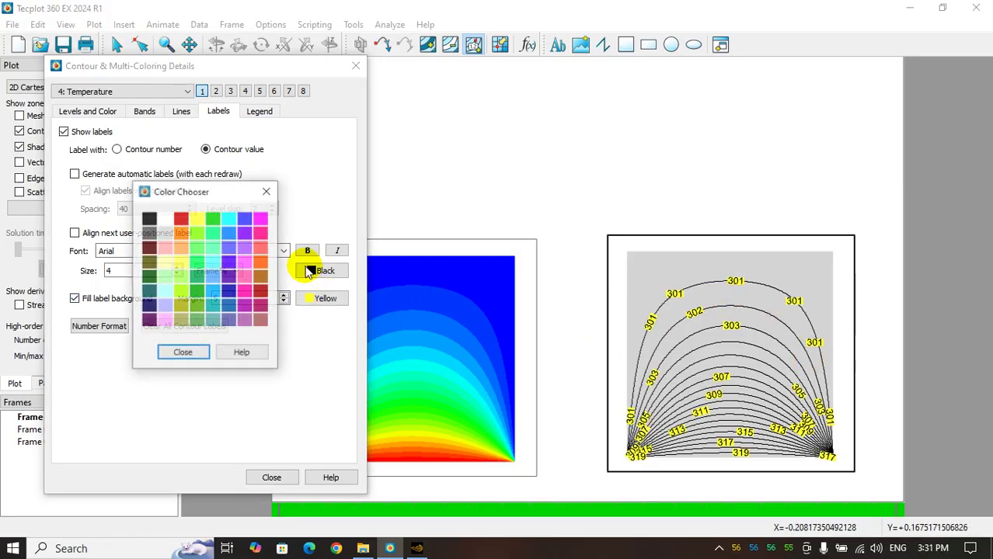
click(178, 217)
click(323, 299)
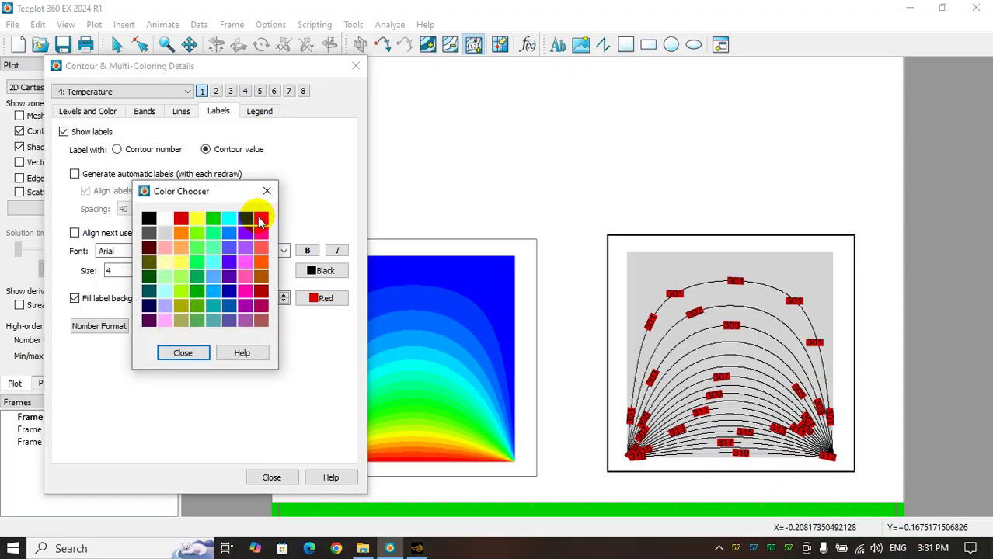
click(260, 216)
click(271, 477)
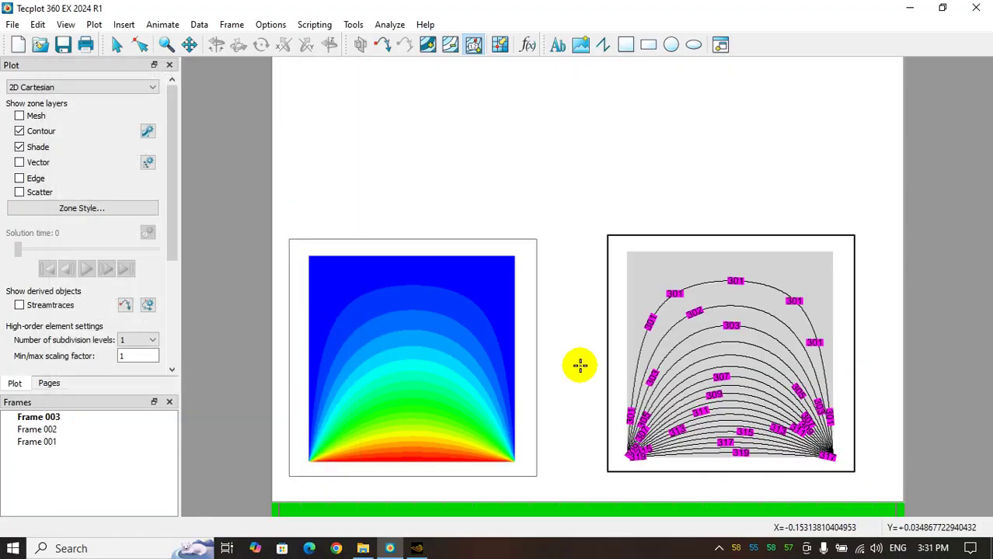
Step: Activate Frame 001 and add the text "(a)" above the flooded contour plot of Frame 002
click(670, 340)
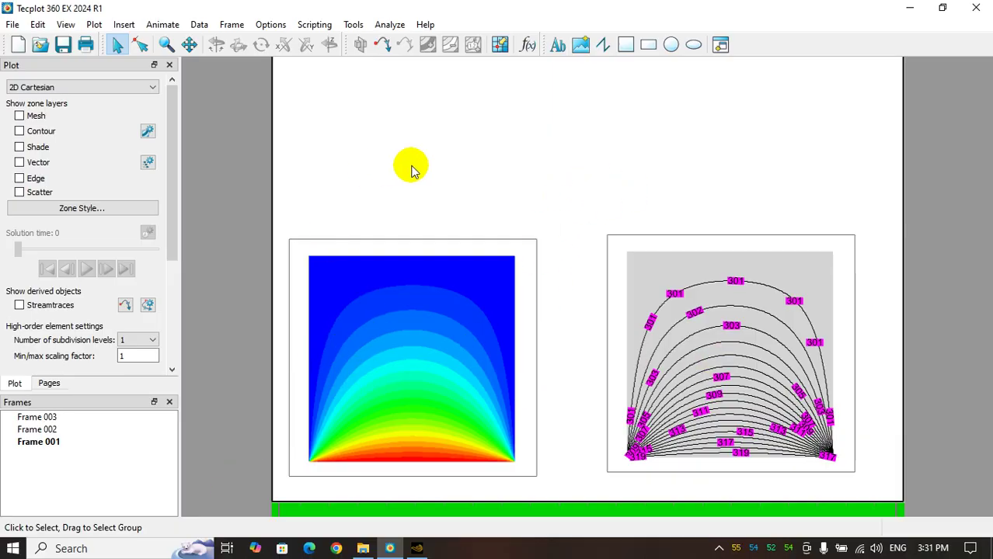
click(558, 47)
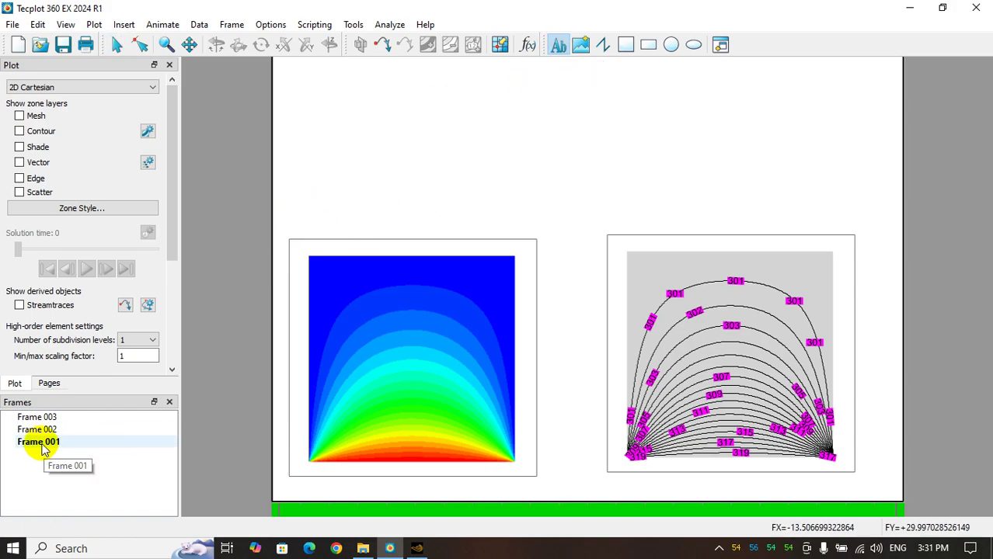
click(290, 193)
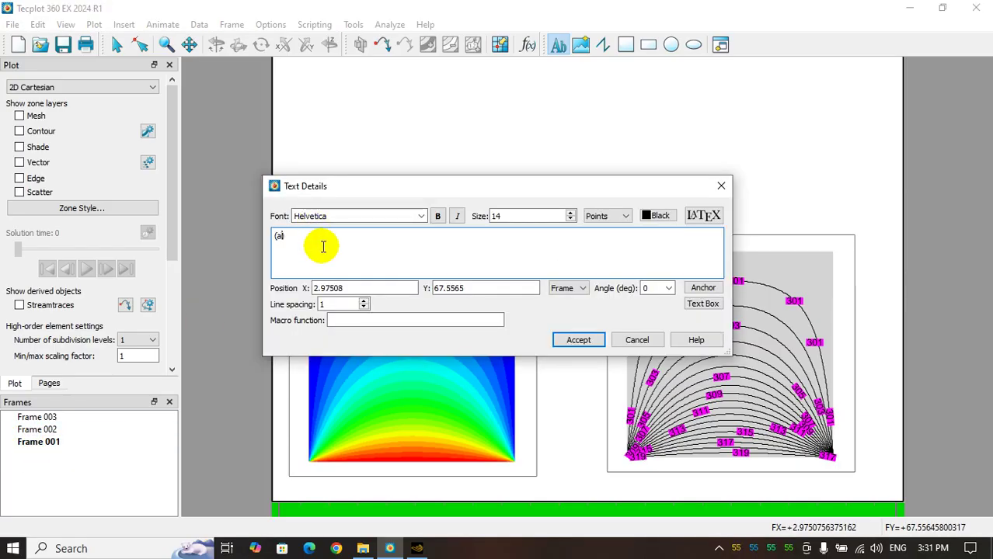
click(576, 338)
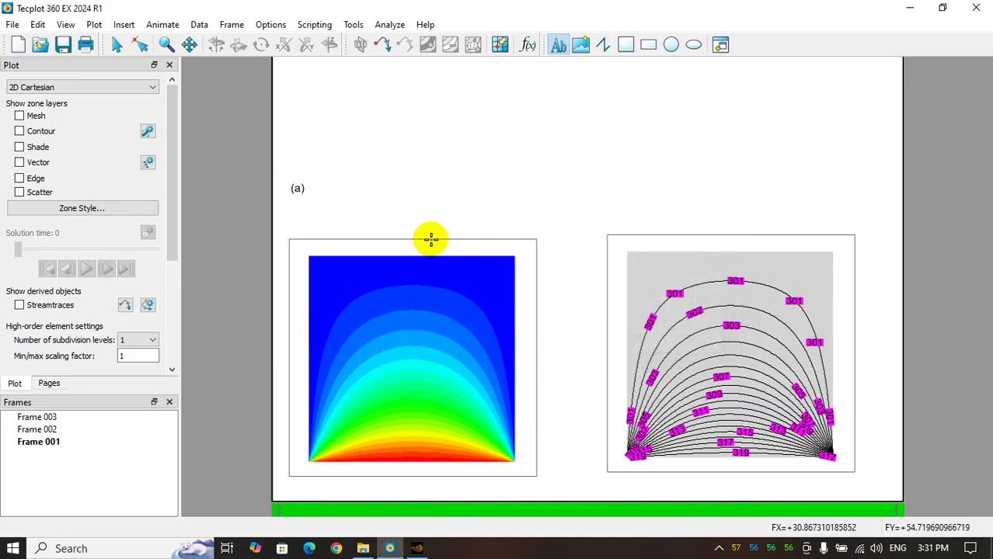
Step: Change the "(a)" text's font to Arial and move it down to just above the flooded contour frame
double_click(297, 191)
double_click(363, 219)
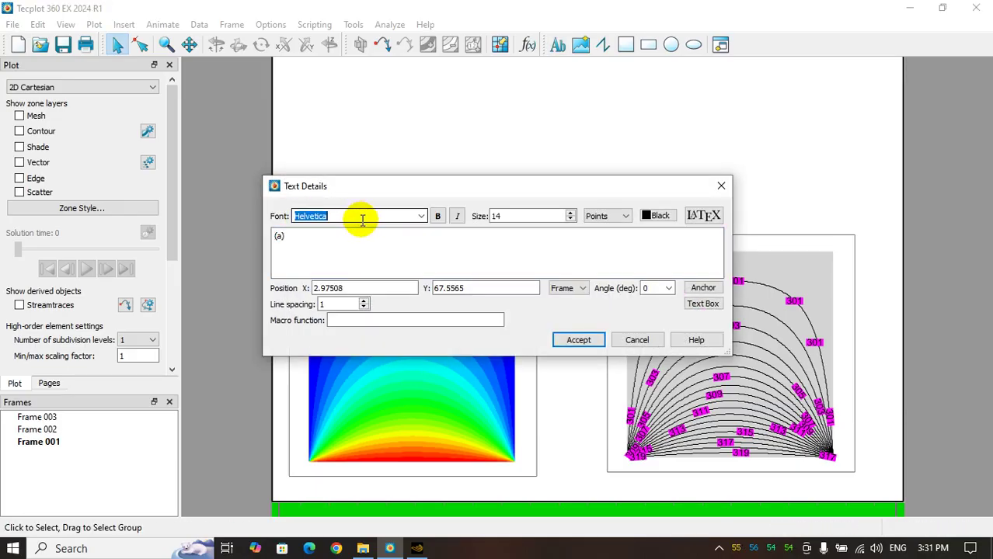
click(420, 216)
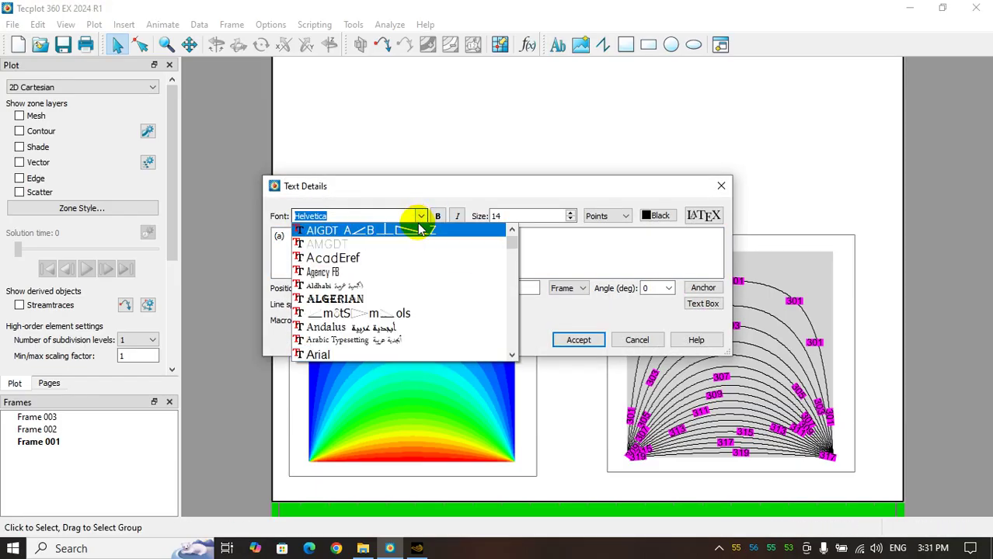
click(334, 353)
click(575, 339)
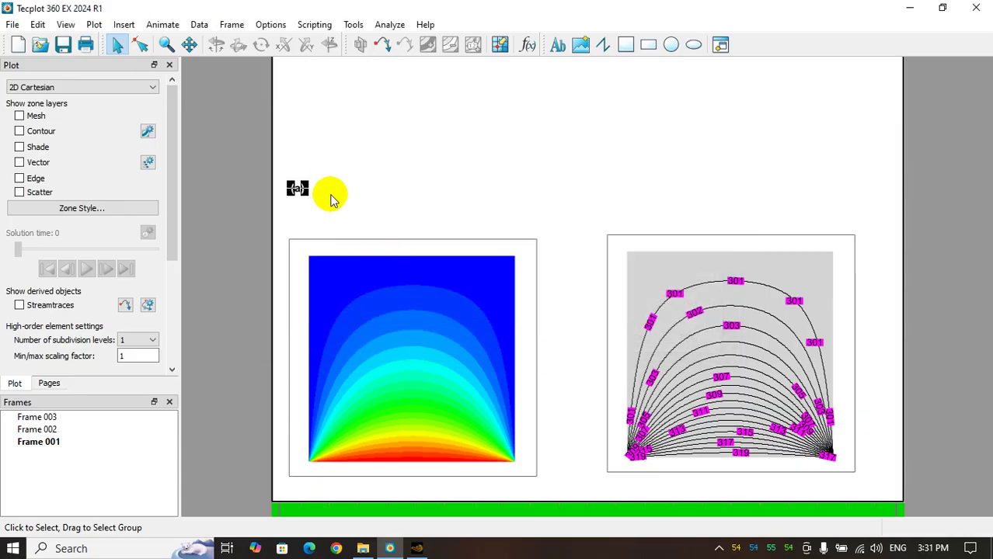
drag(303, 194, 307, 227)
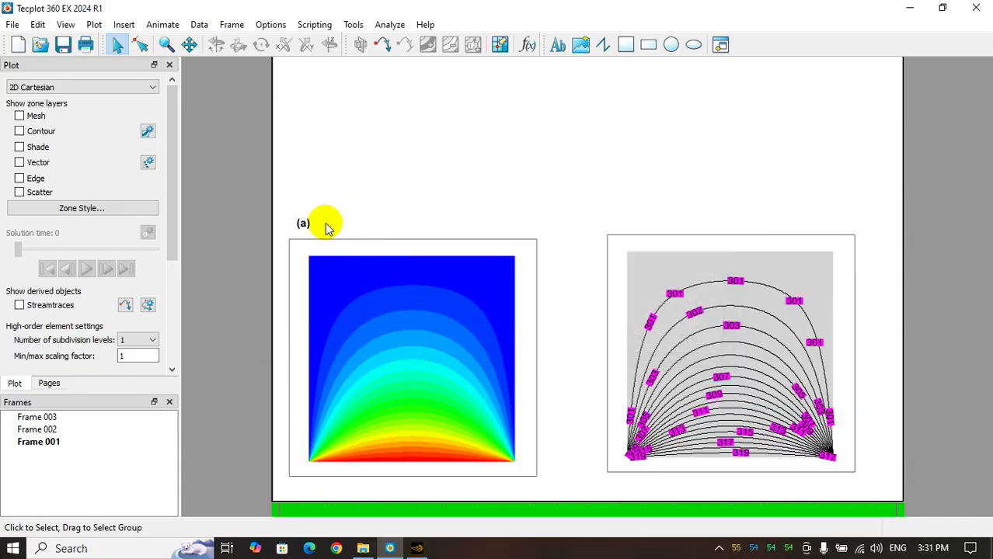
Step: Duplicate the "(a)" text above the contour line frame and change the copy to "(b)"
key(ctrl+c)
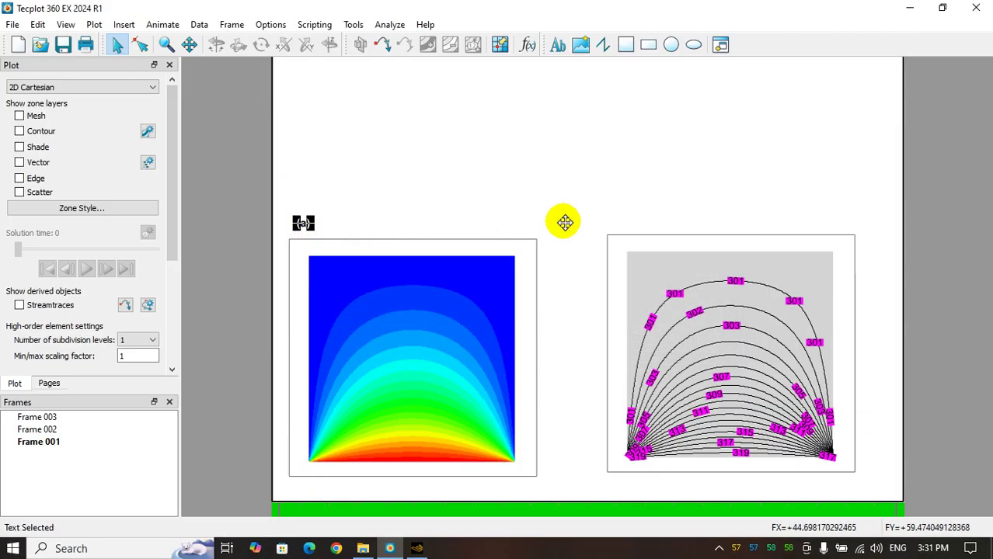
key(ctrl+v)
double_click(614, 223)
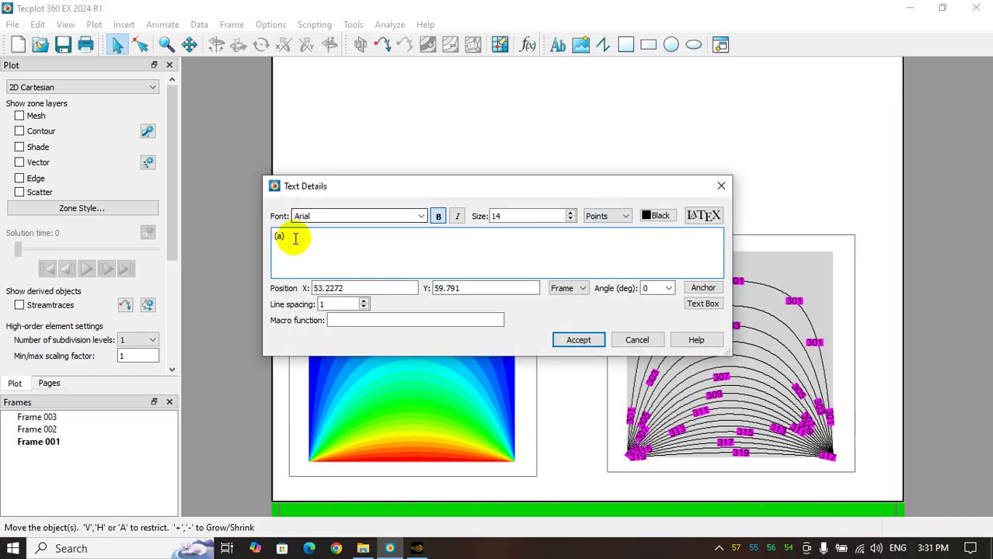
text(()
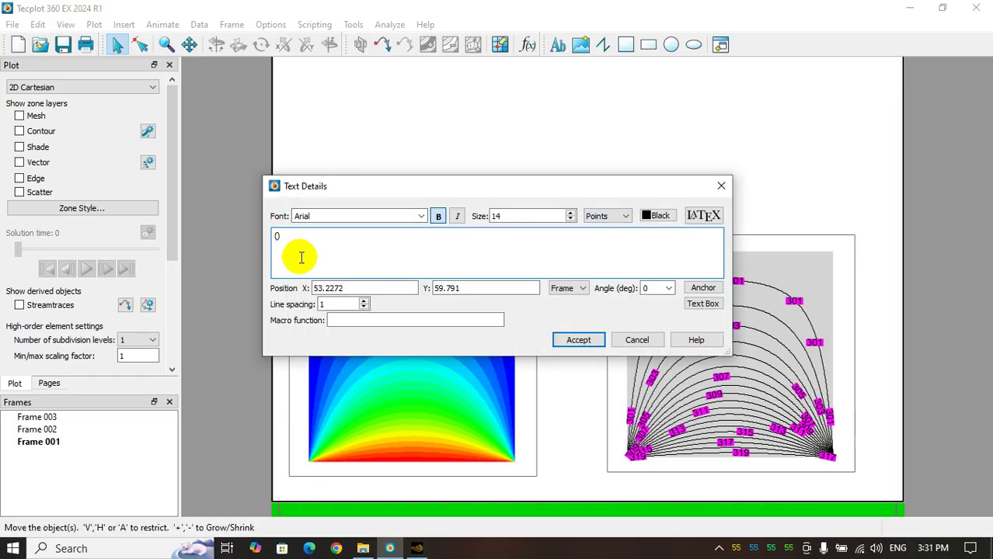
text(b))
click(578, 339)
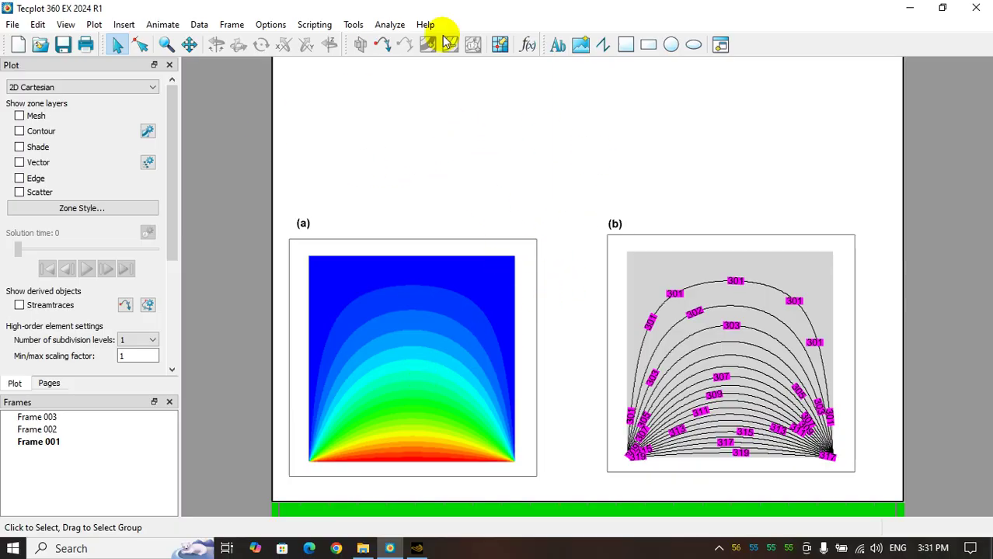
Step: Turn on the contour layer for Frame 001 and open its contour level and color details
click(272, 149)
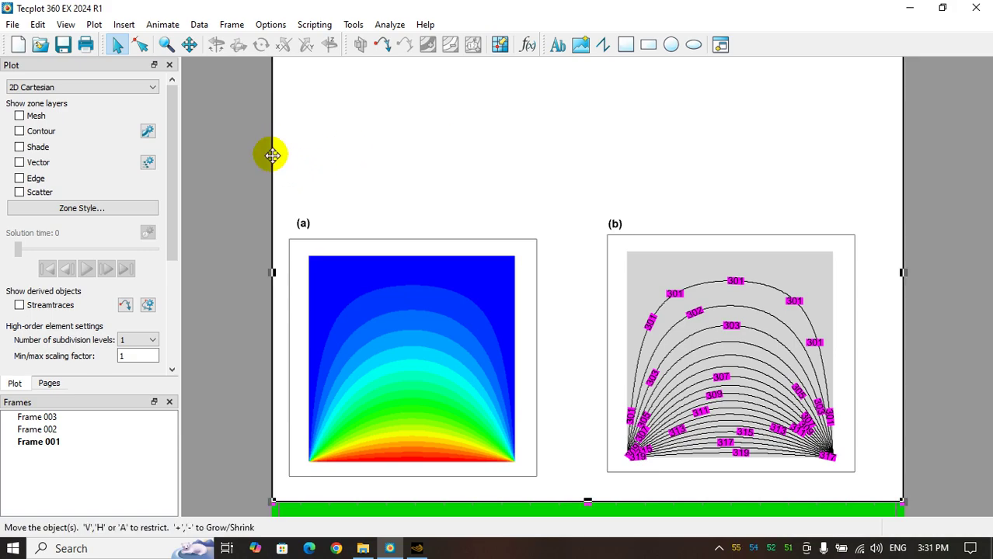
click(20, 131)
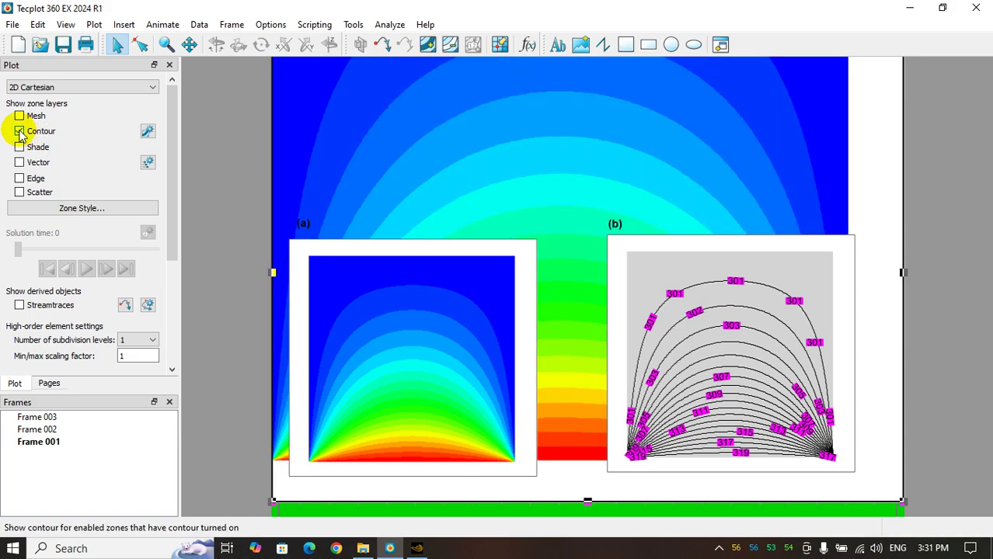
click(147, 131)
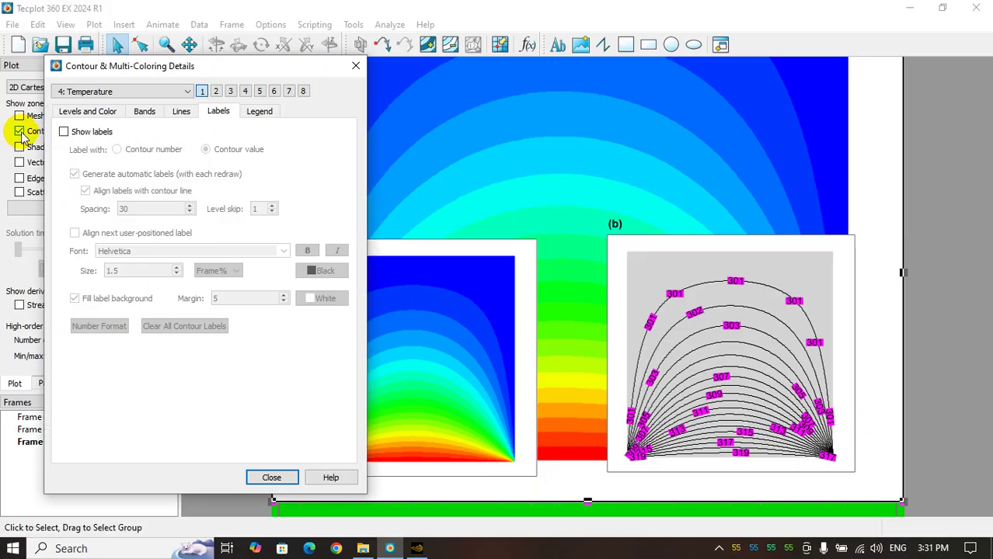
click(87, 111)
drag(147, 70, 467, 96)
Step: Hide the contour of the solid zone in Frame 001 through its zone style
click(124, 208)
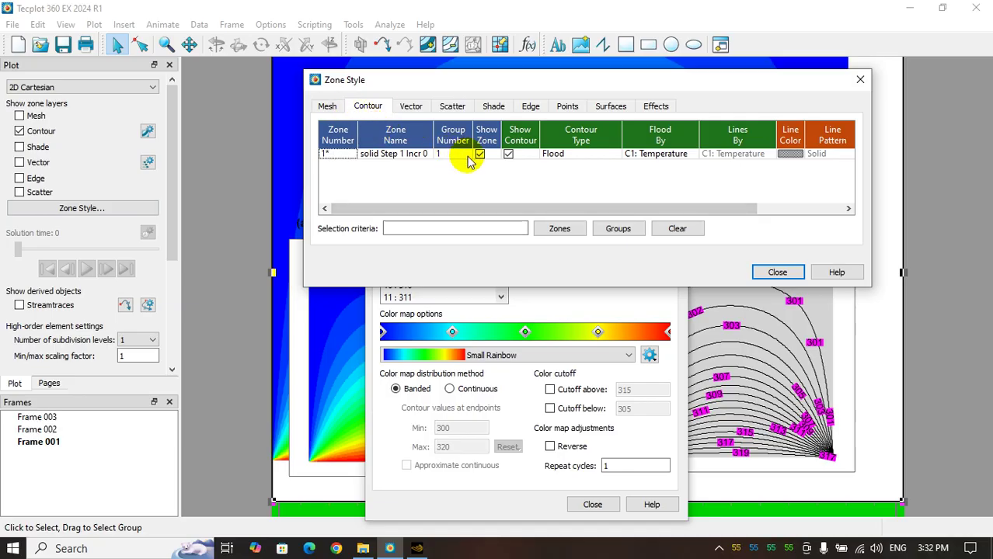
click(508, 153)
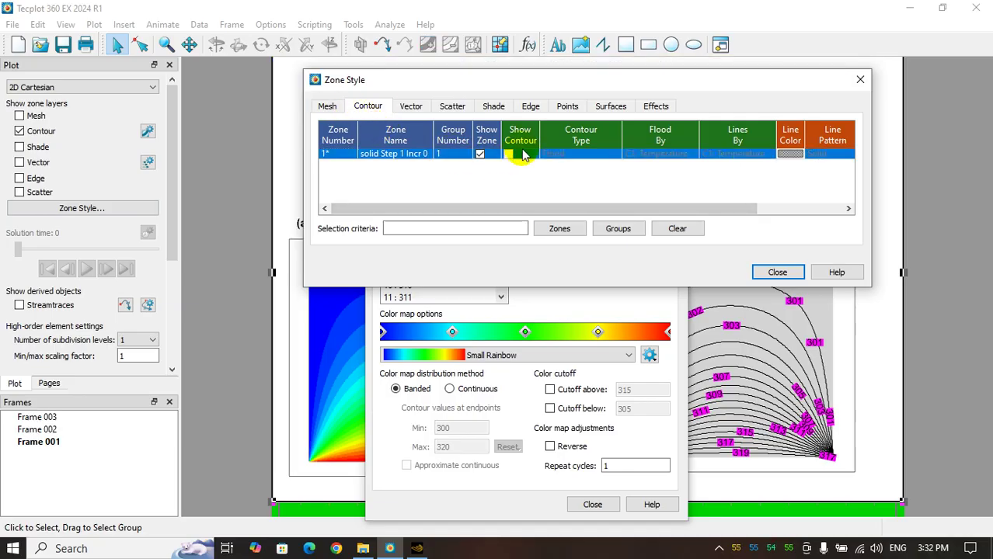
click(777, 272)
Step: Enable the temperature contour legend for Frame 001 and move the contour details aside
click(581, 137)
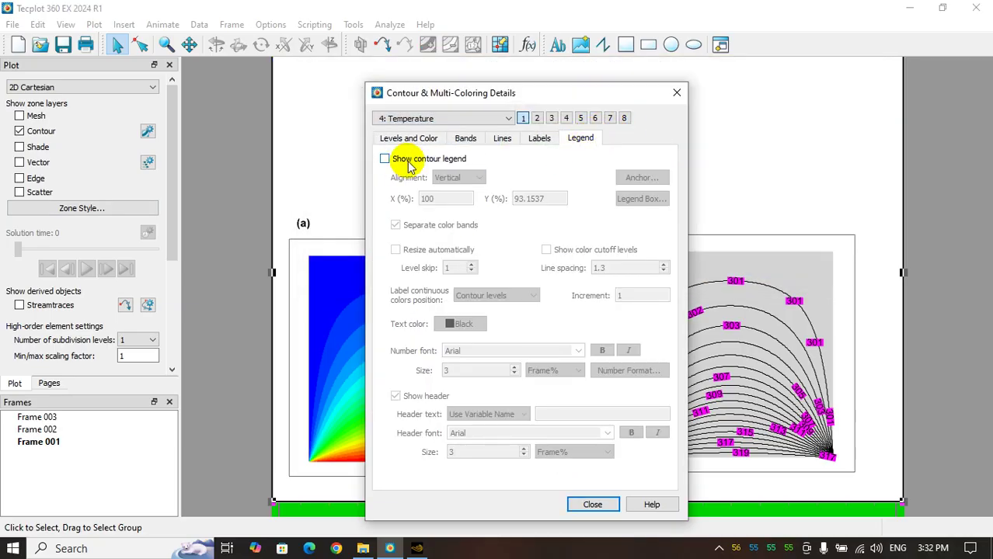
click(409, 164)
drag(530, 92, 481, 234)
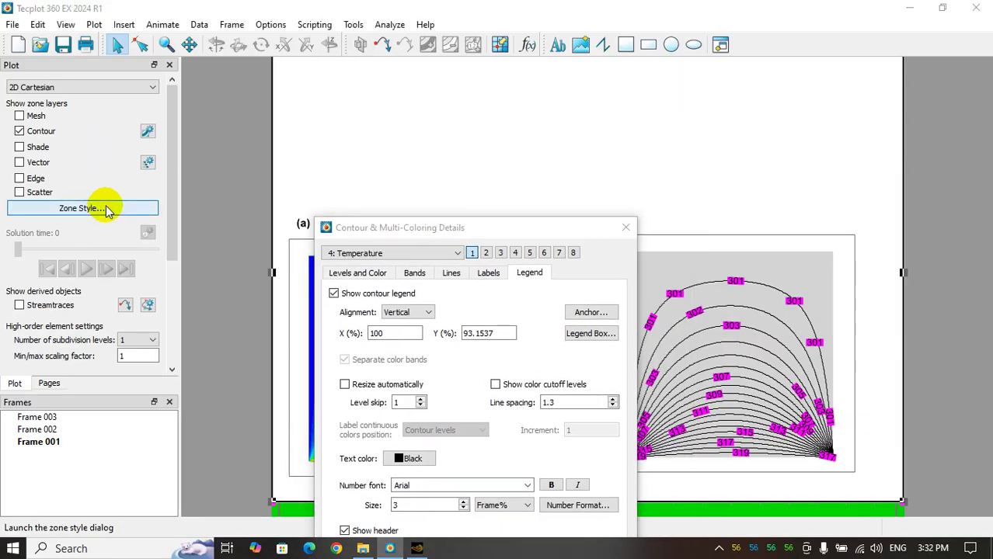
Step: Show the solid zone's contour again in Frame 001 through its zone style
click(108, 210)
click(511, 154)
click(774, 269)
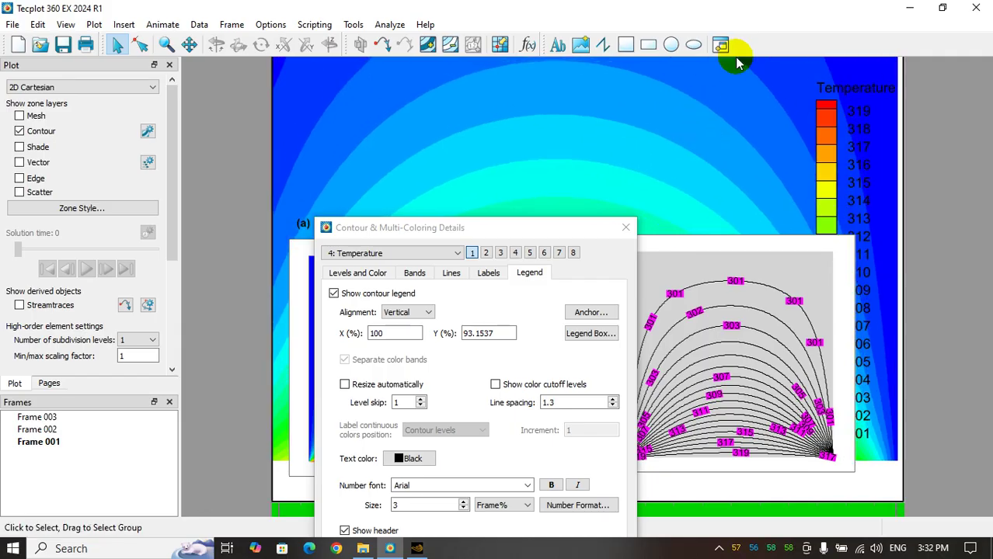
Step: Shrink Frame 001's large contour plot and shift it out of the frame, leaving only the legend
scroll(738, 120, down, 3)
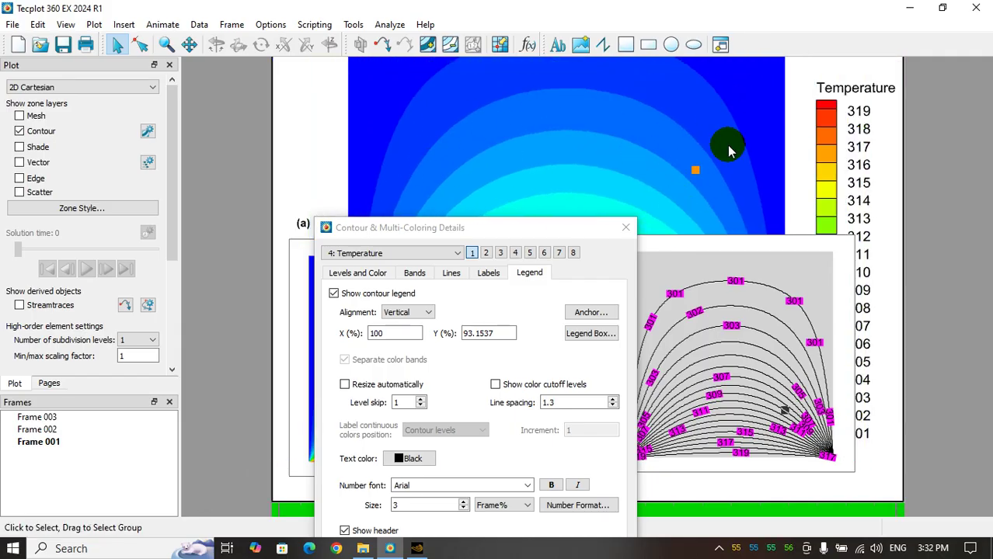
right_drag(621, 154, 28, 216)
right_click(180, 161)
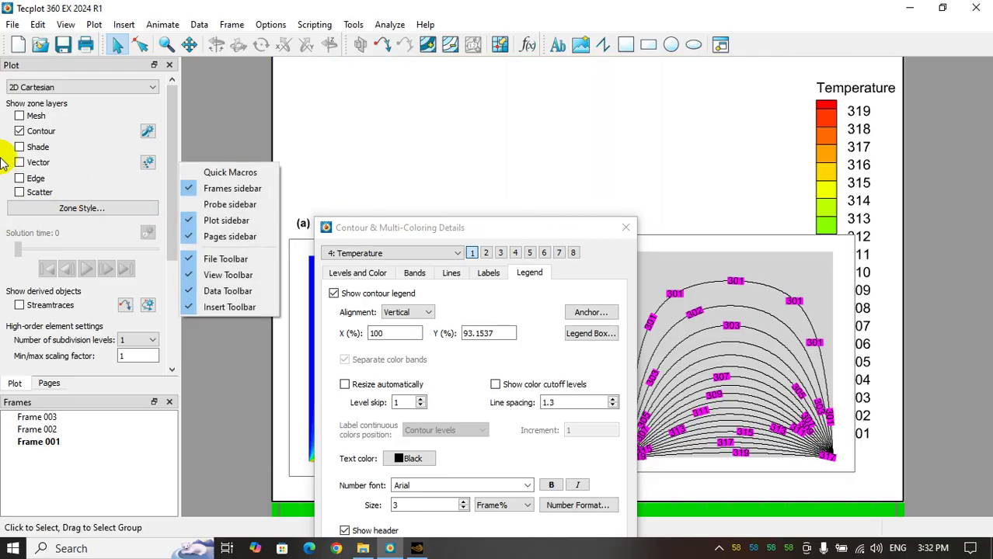
click(358, 144)
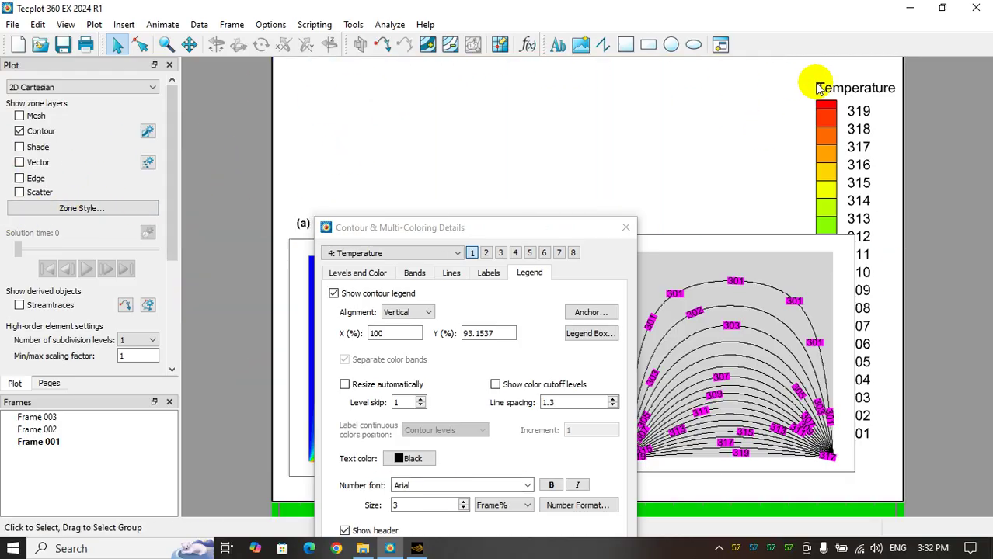
Step: Set the alignment of Frame 001's temperature legend to Horizontal
click(839, 138)
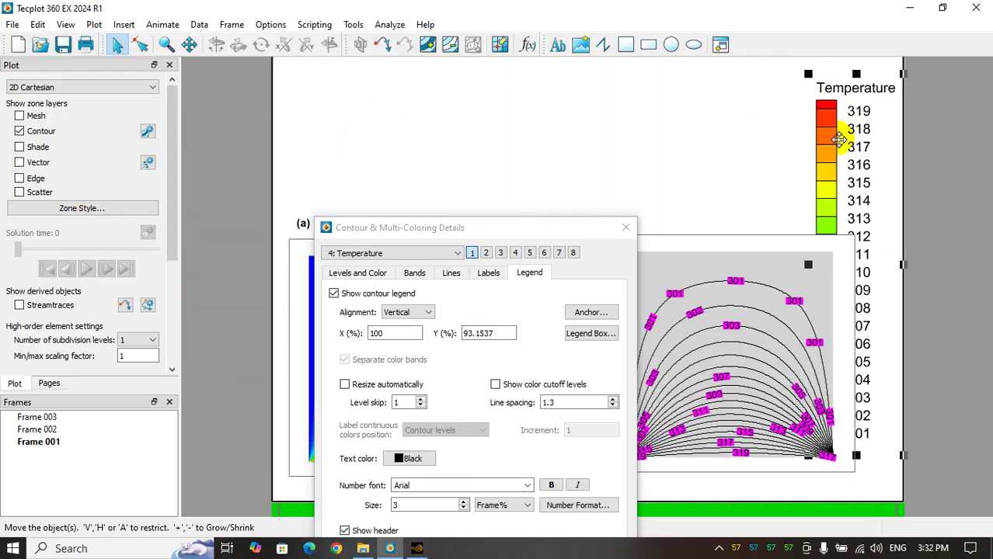
click(426, 313)
click(414, 334)
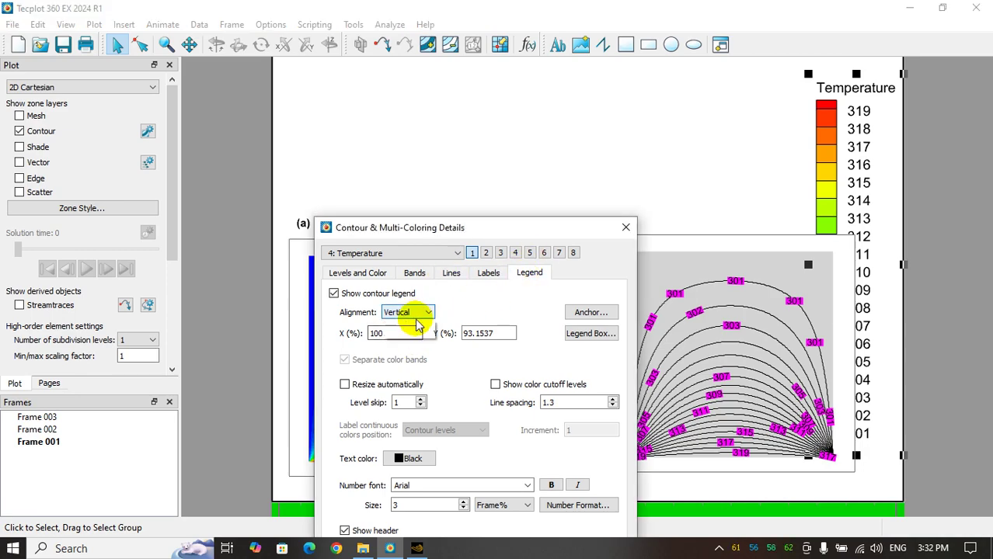
click(632, 115)
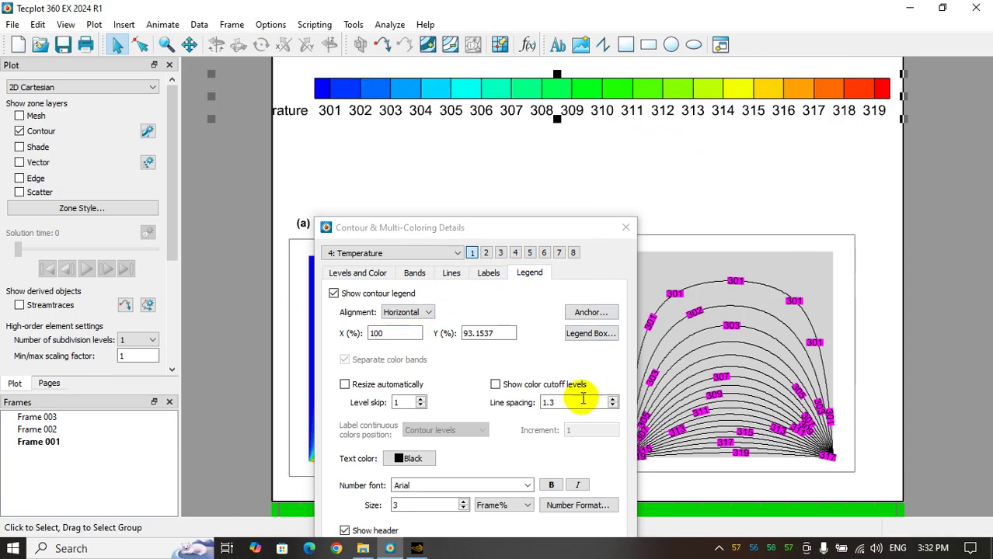
Step: Set the legend's line spacing to 1.1 and close the contour details
click(548, 402)
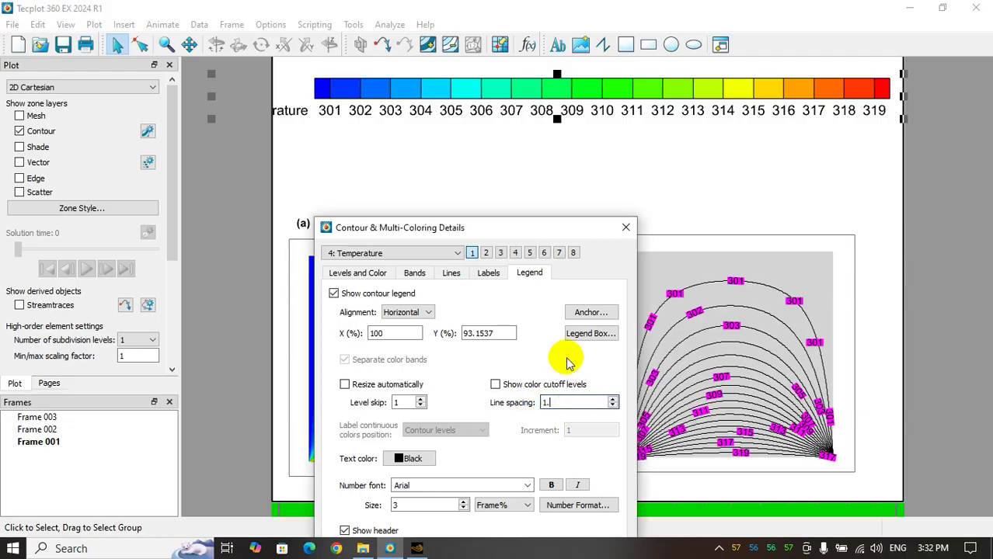
key(BackSpace)
text(1)
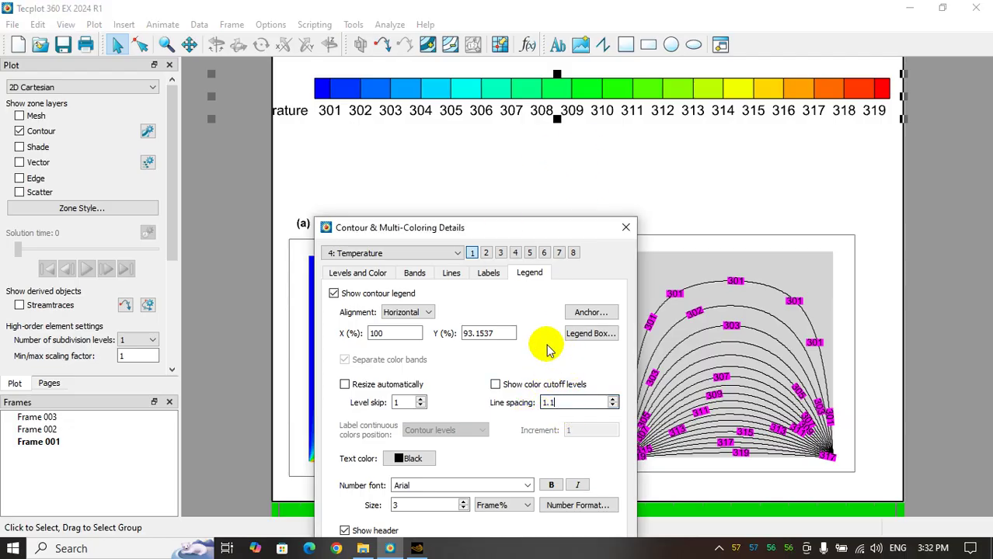
click(683, 155)
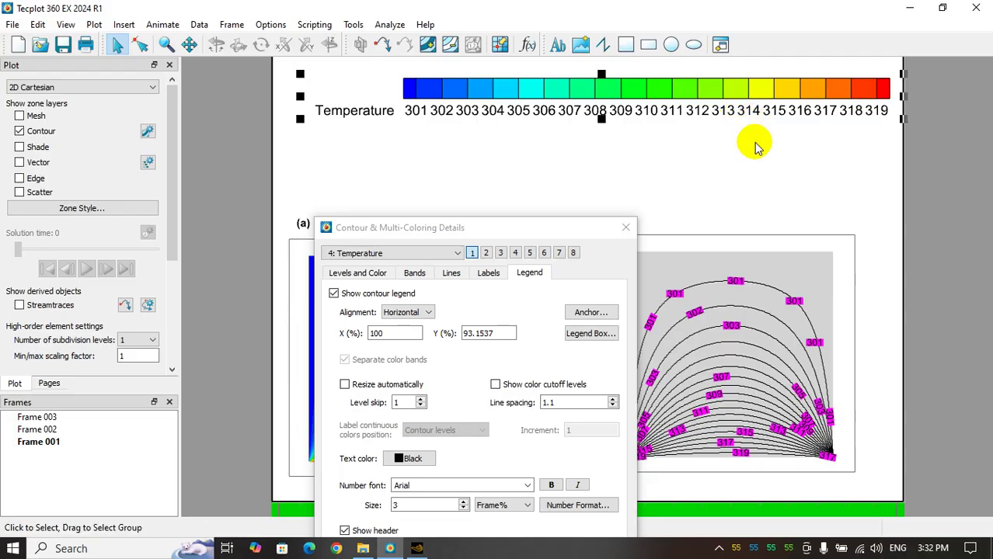
click(626, 227)
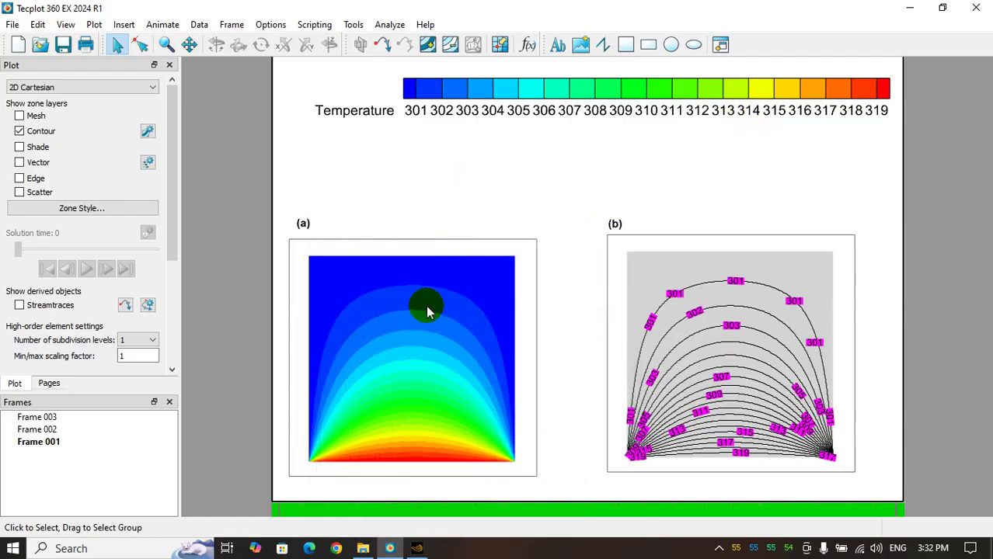
Step: Start an image export in JPEG format with all frames as the export region
click(382, 336)
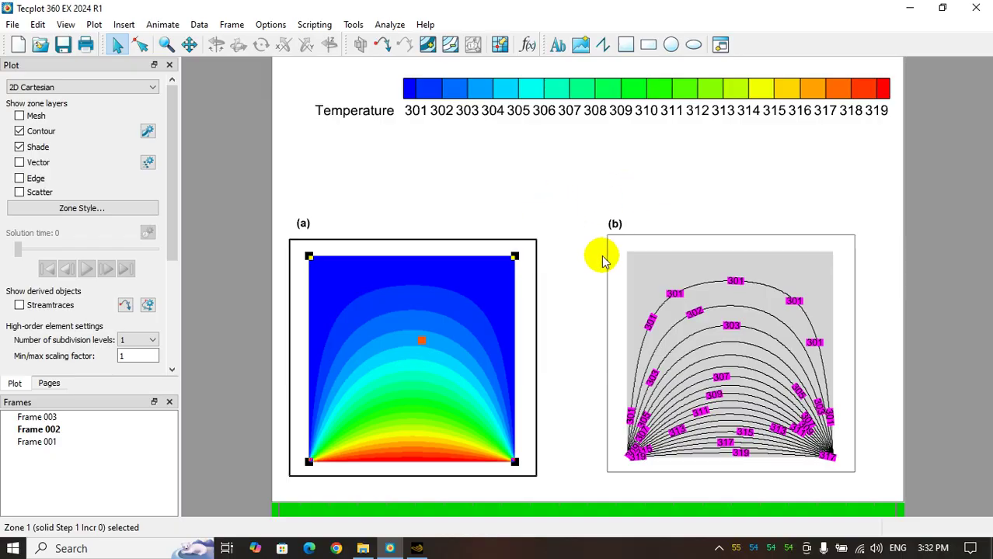
click(12, 25)
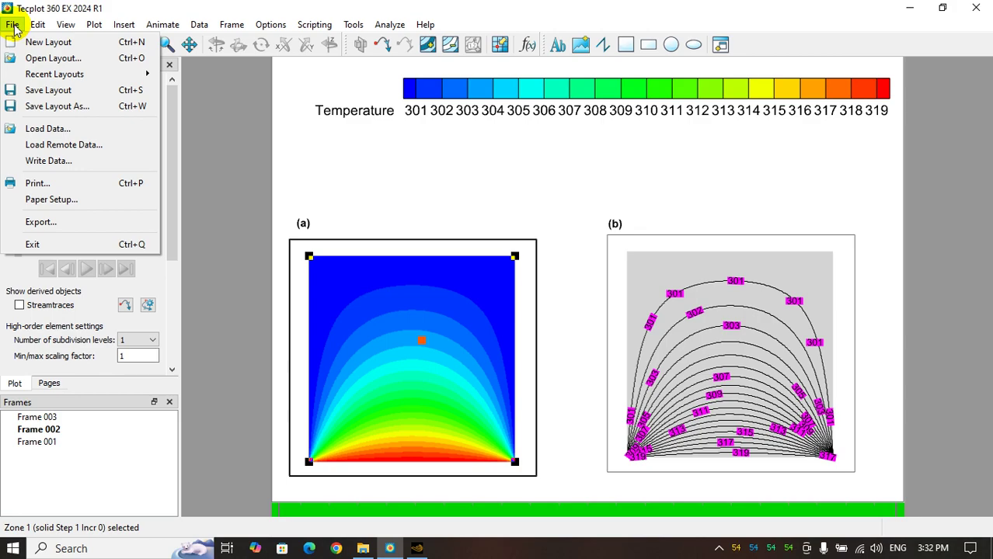
click(60, 222)
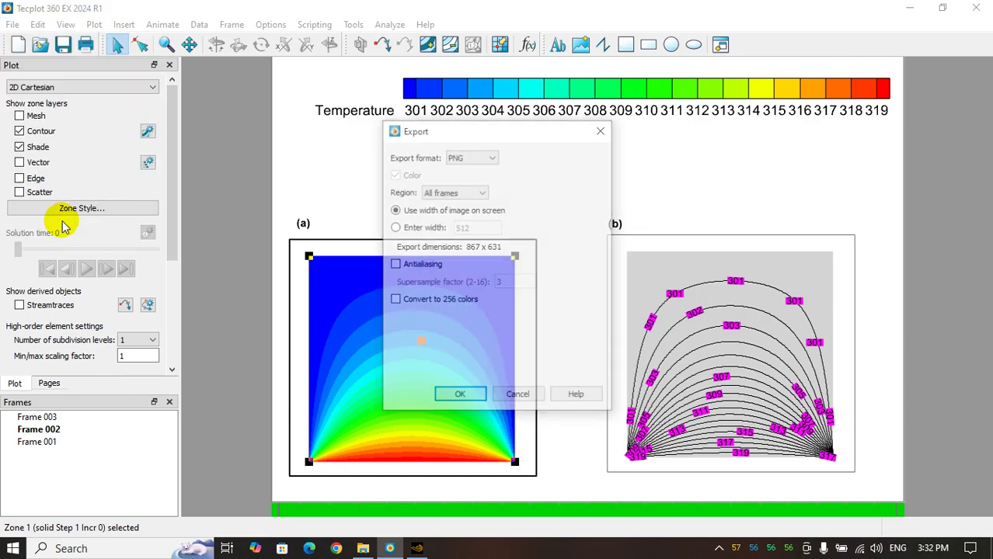
click(485, 158)
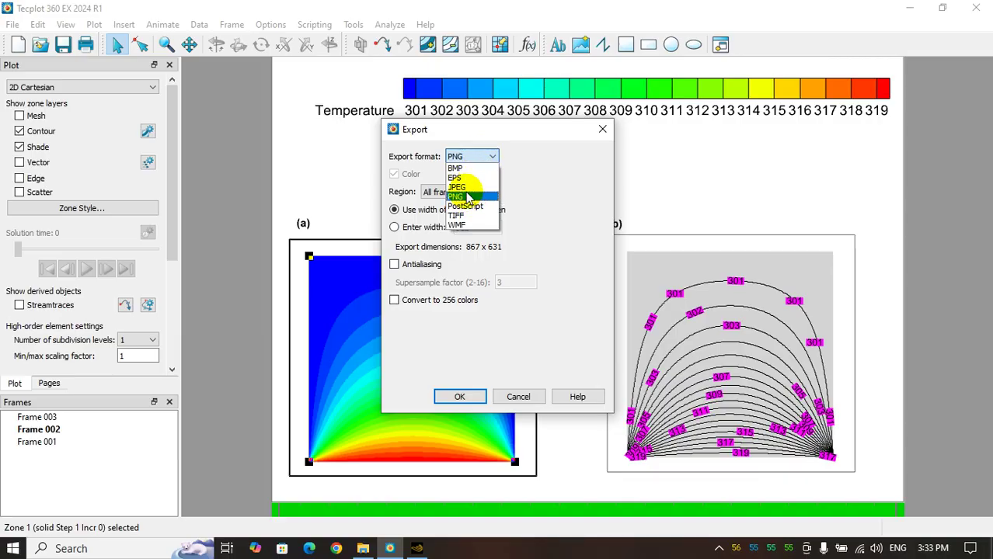
click(468, 189)
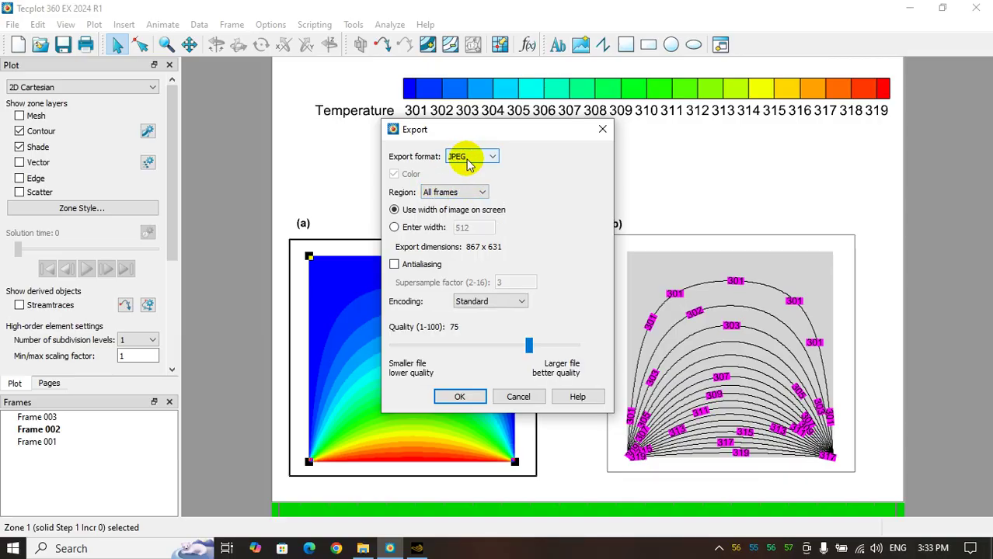
click(450, 193)
click(449, 198)
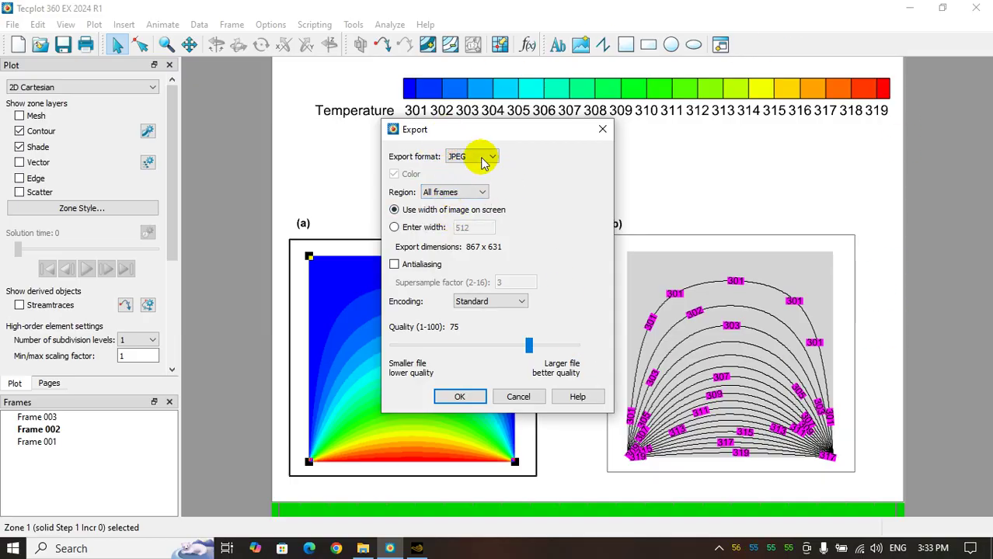
click(433, 193)
click(440, 202)
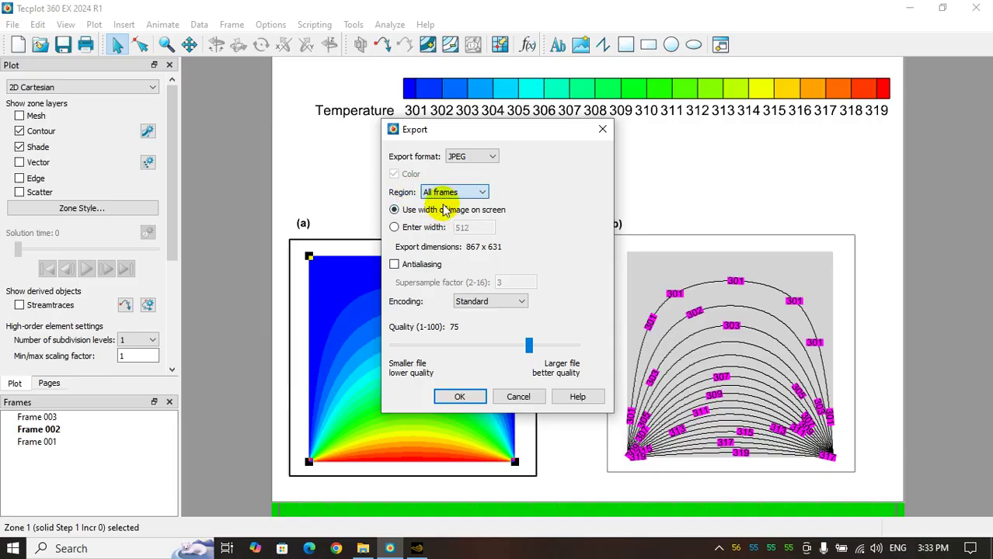
Step: Set the export width to 1500 and the JPEG quality to 100, then accept the export settings
click(404, 227)
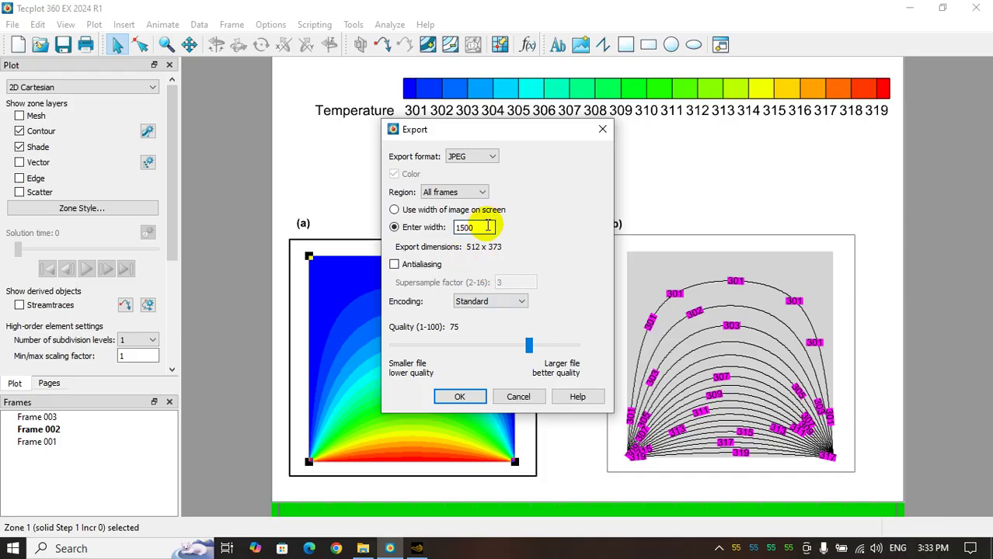
double_click(464, 226)
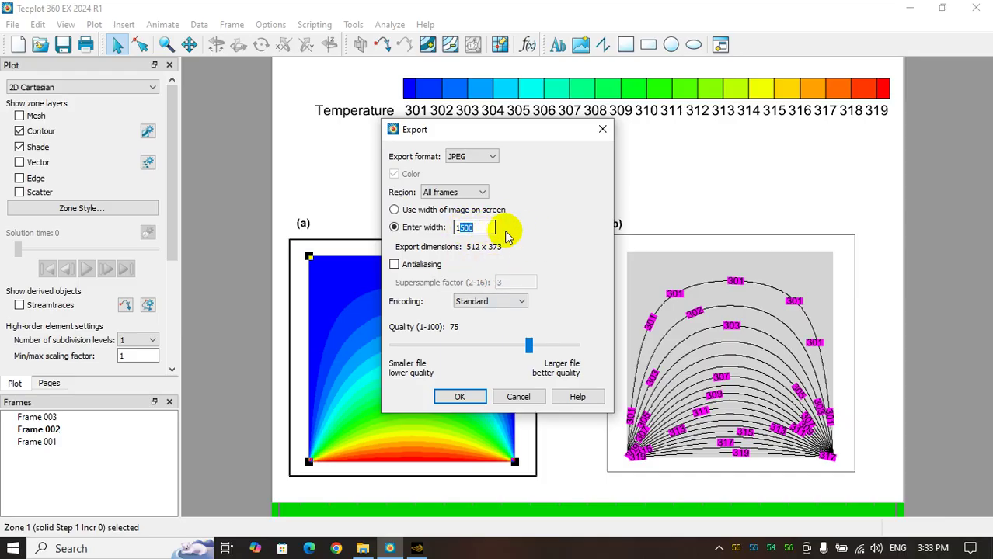
drag(526, 346, 575, 348)
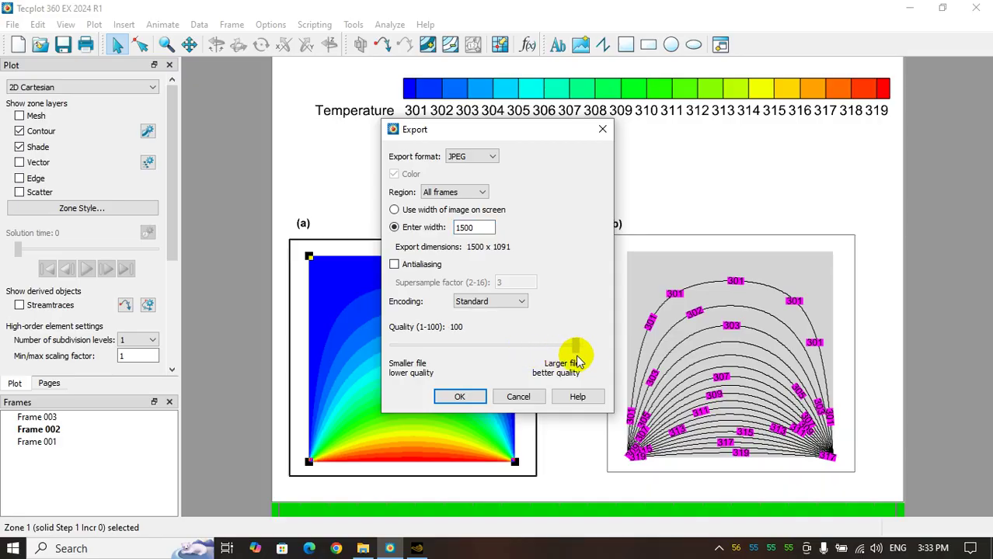
click(461, 396)
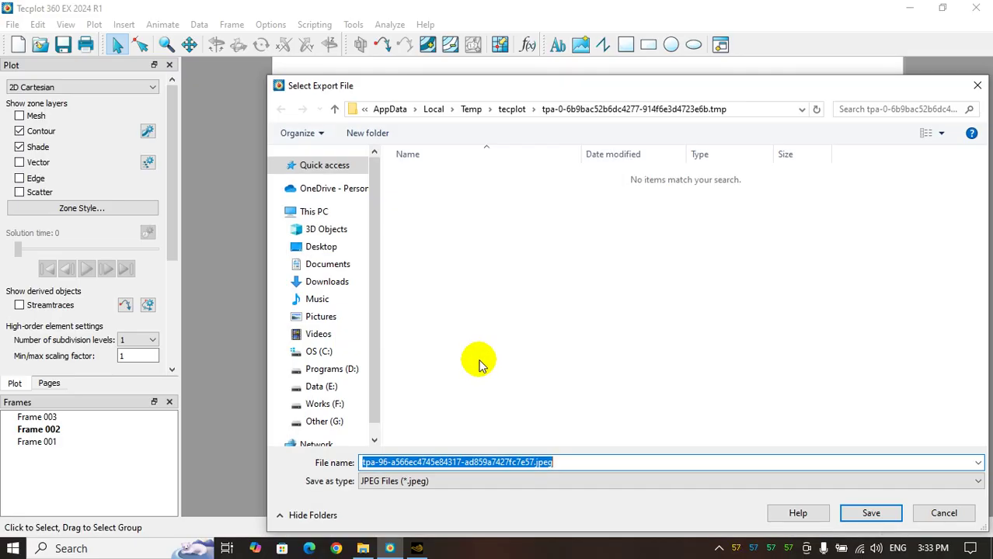
Step: Copy the path of the temperature contour folder from File Explorer and use it as the export file's destination
click(363, 548)
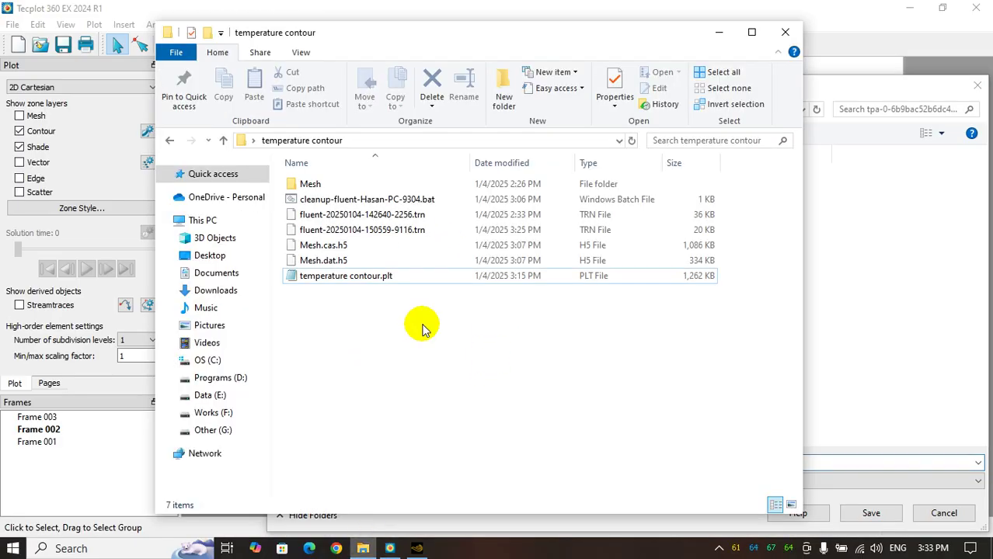
click(460, 140)
key(ctrl+c)
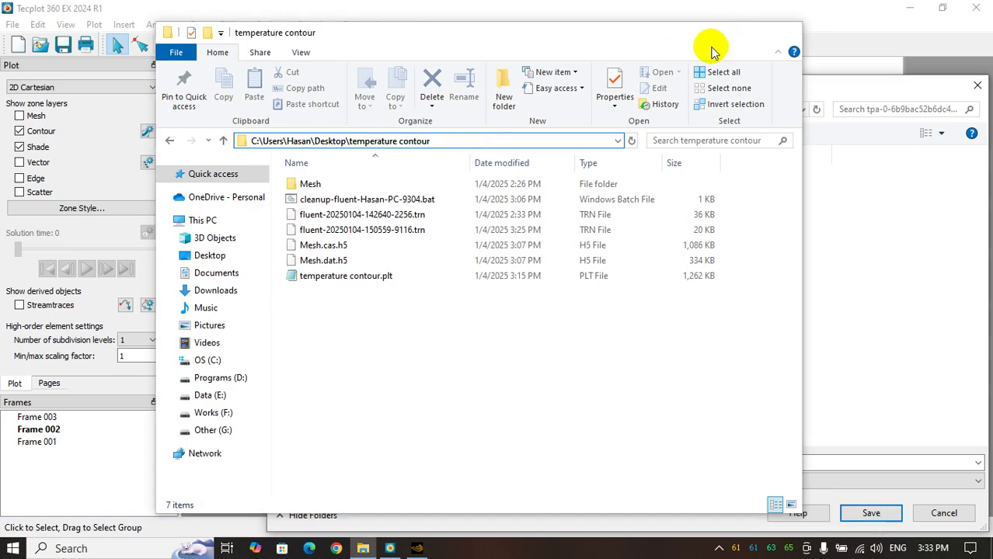
click(719, 32)
click(735, 107)
key(ctrl+v)
key(Return)
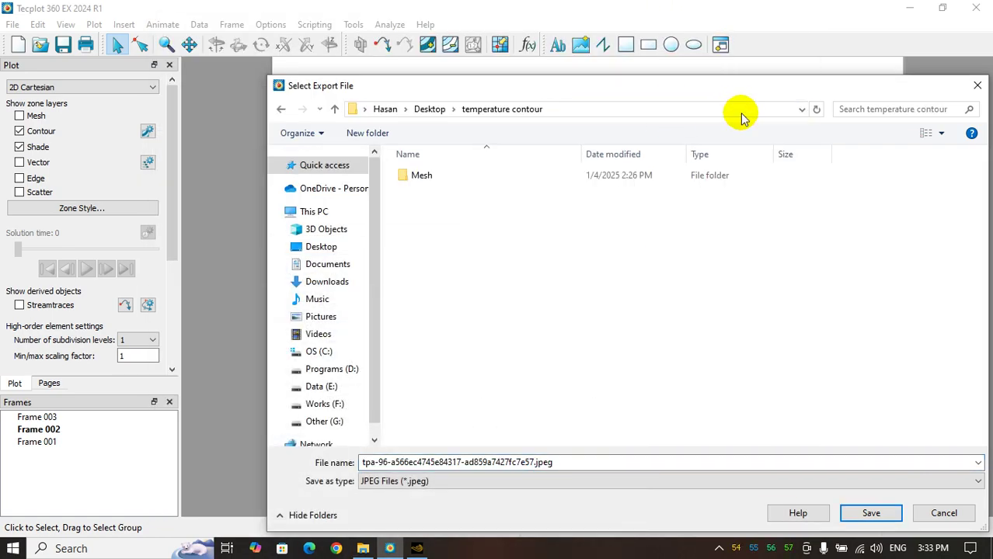
Step: Name the export file tem contour.jpeg and save it
double_click(533, 465)
drag(533, 465, 357, 485)
text(tem contour)
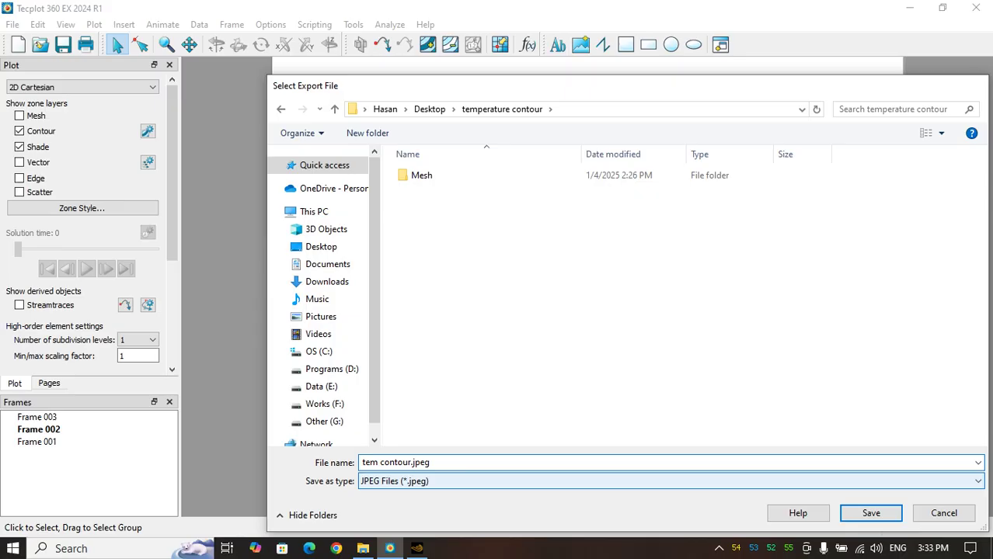
key(Return)
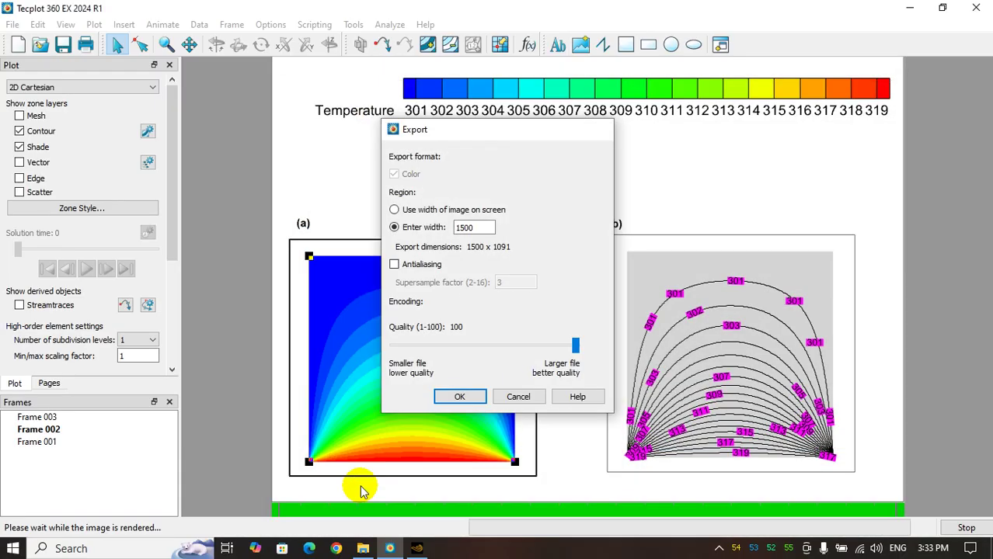
Step: Switch to File Explorer and open the exported tem contour.jpeg in a maximized image viewer to check it
click(363, 548)
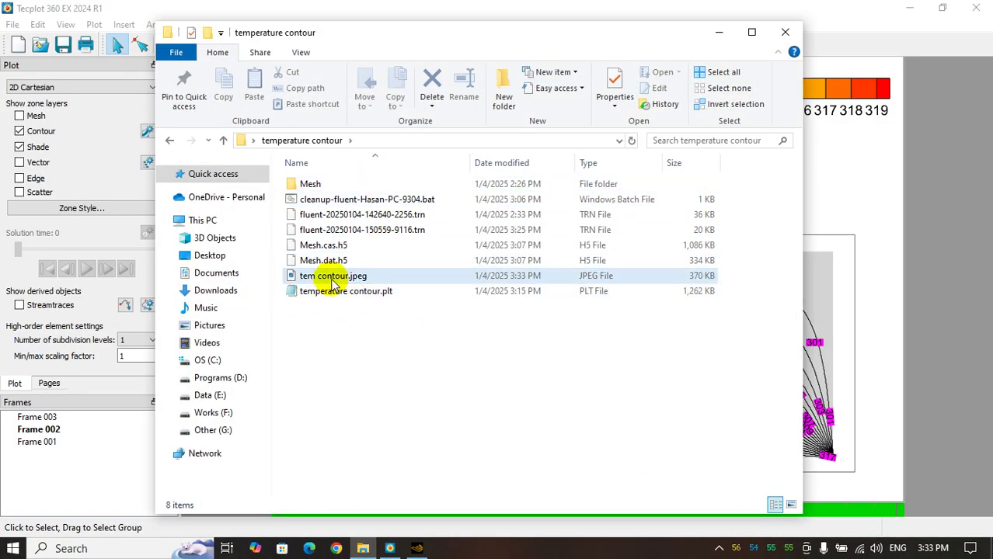
click(332, 283)
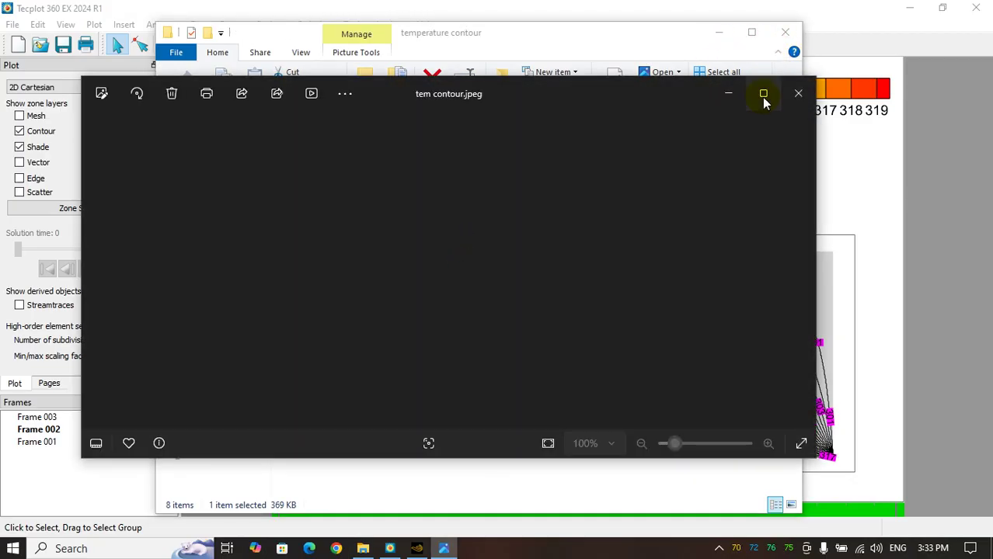
click(762, 91)
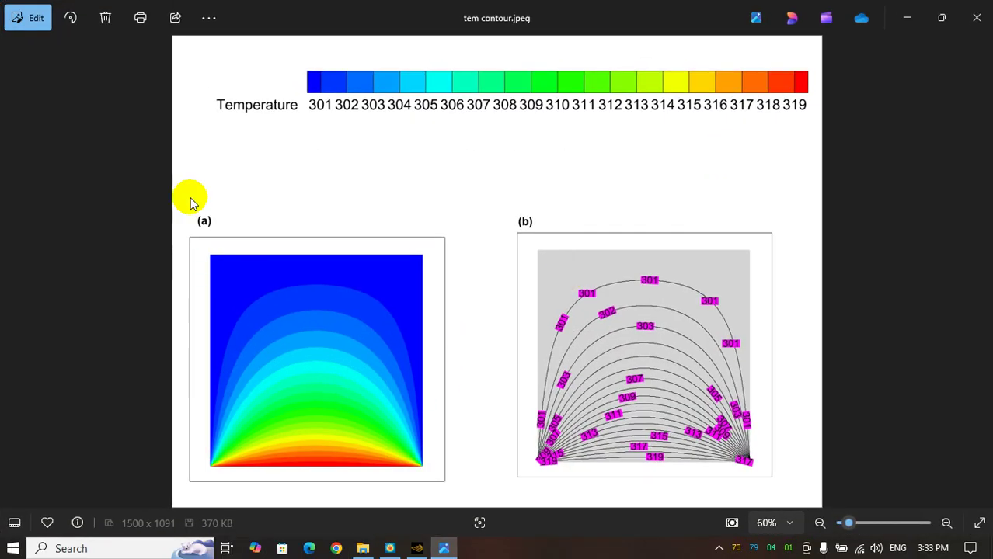